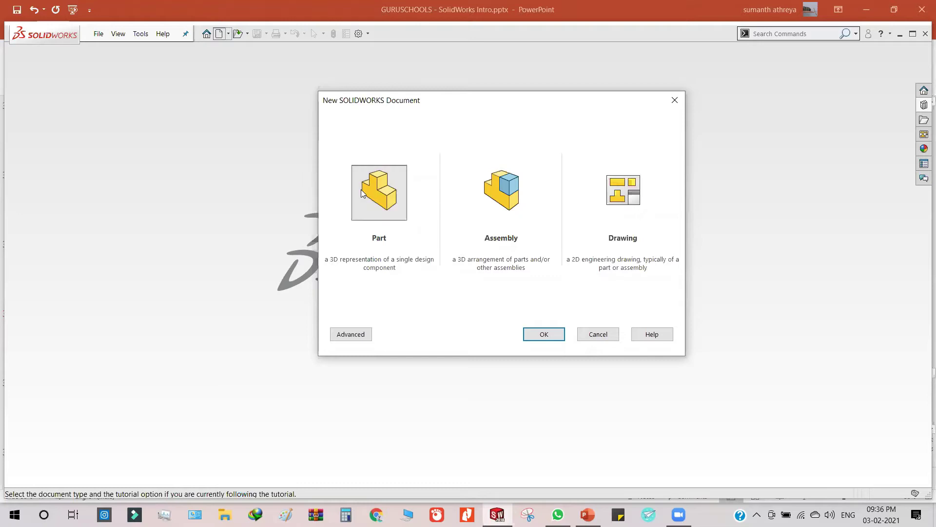
# - Create a new part document and open a sketch on the Top Plane
pyautogui.click(550, 335)
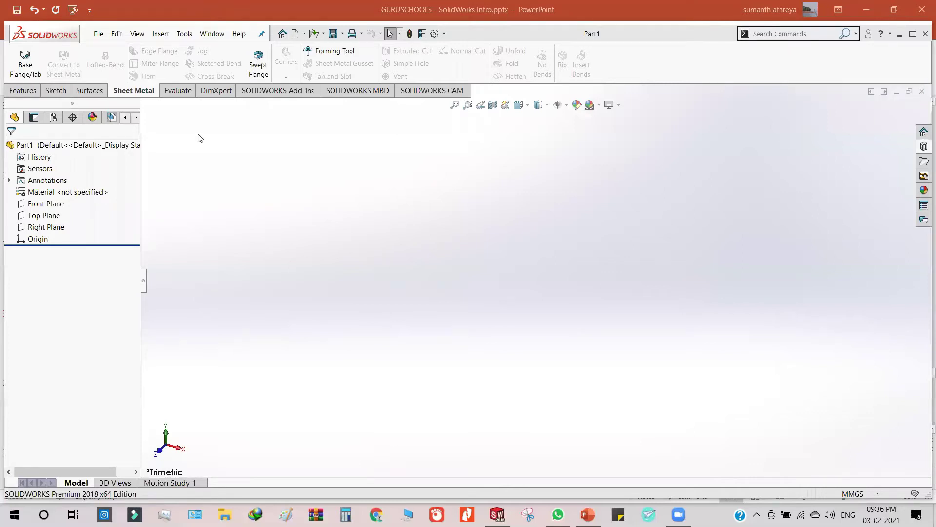
pyautogui.click(23, 90)
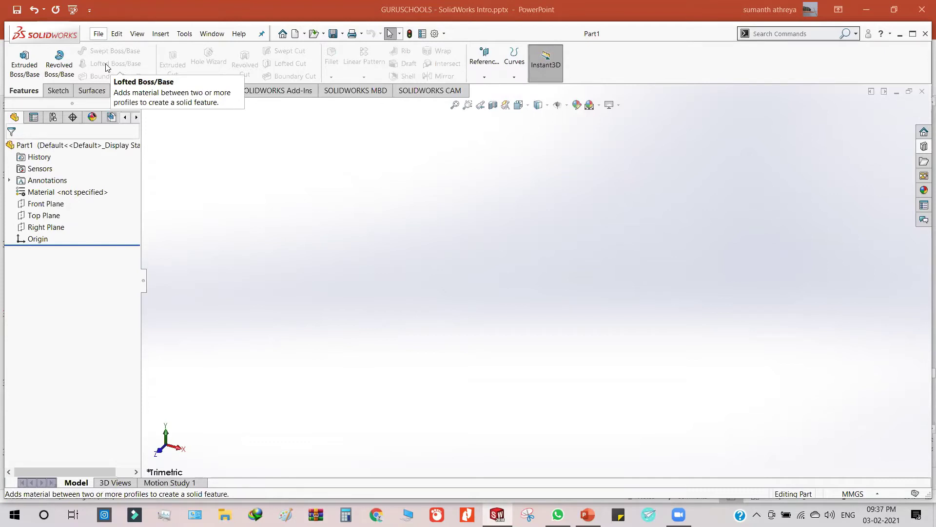
pyautogui.click(58, 91)
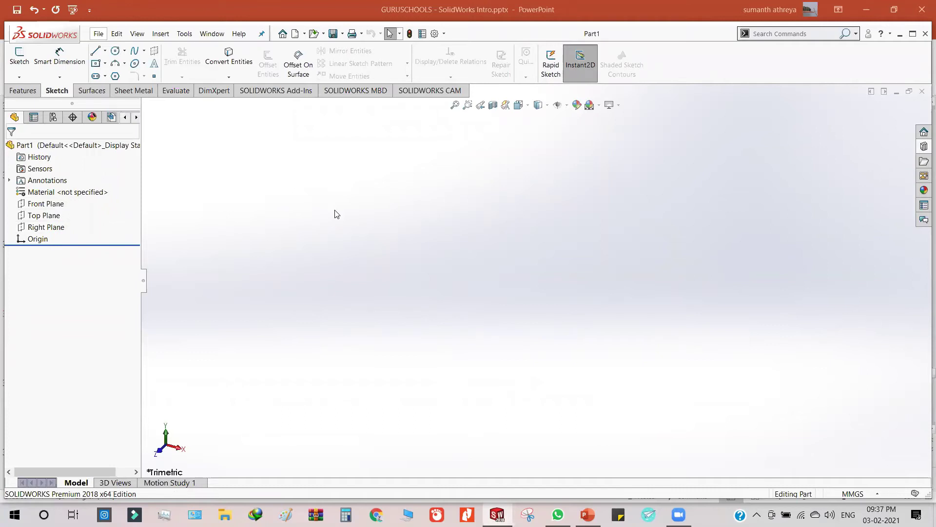
pyautogui.click(51, 216)
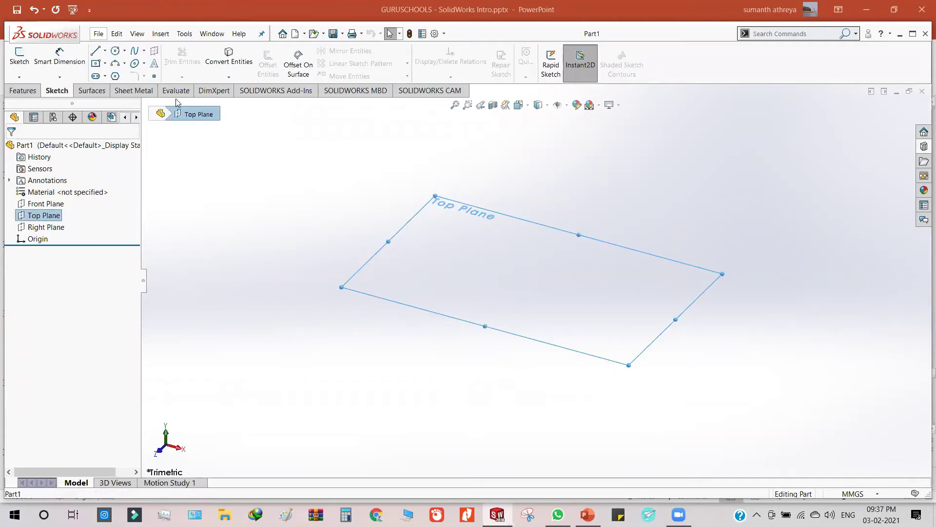
pyautogui.click(23, 63)
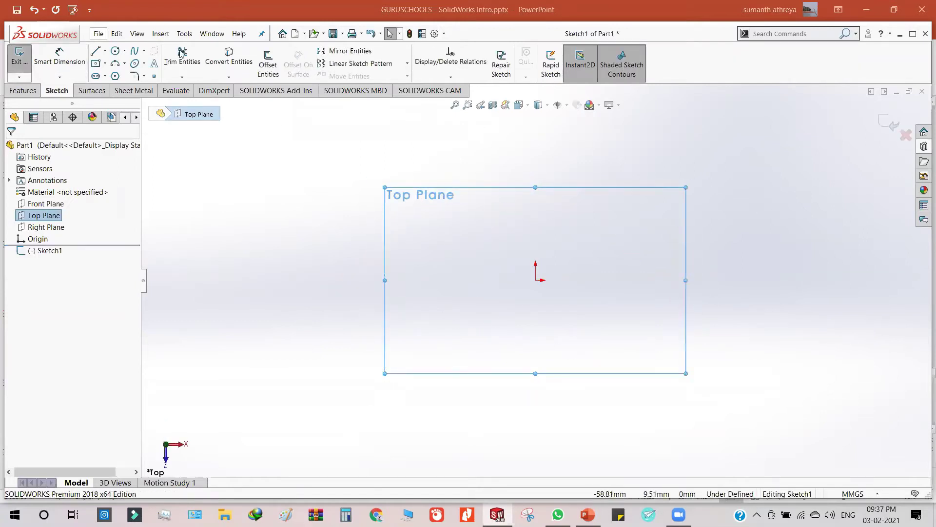
# - Sketch a center rectangle about 195 mm by 128 mm, centred on the origin
pyautogui.click(96, 63)
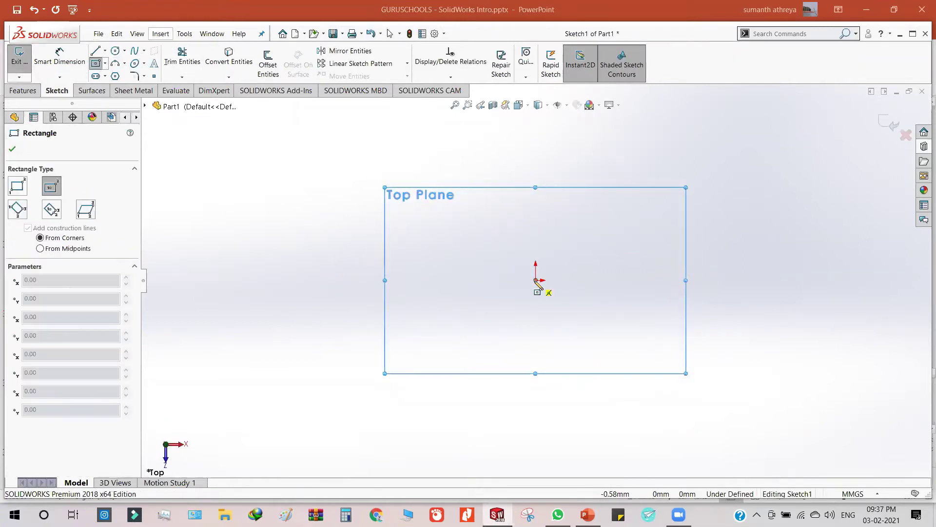
pyautogui.click(536, 280)
pyautogui.click(371, 171)
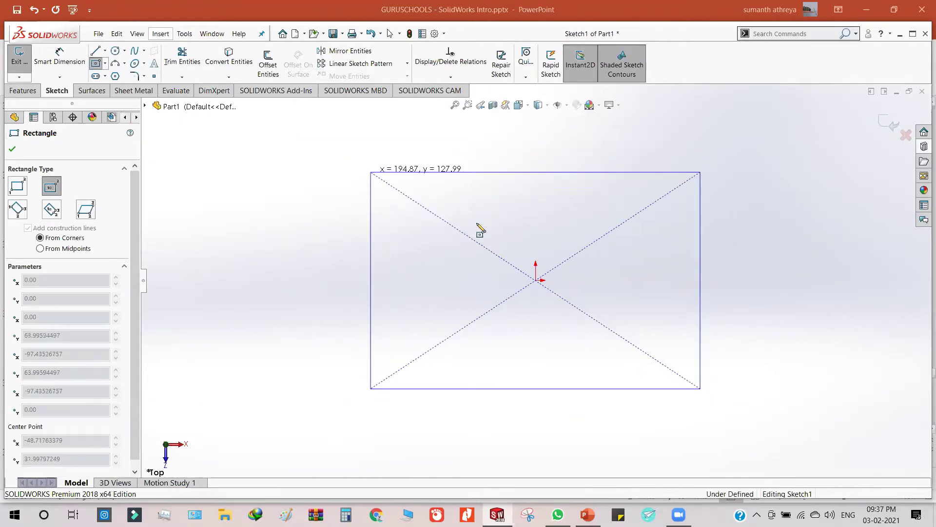
# - Dimension the rectangle to 200 mm in width and 100 mm in height, and exit the sketch
pyautogui.click(60, 56)
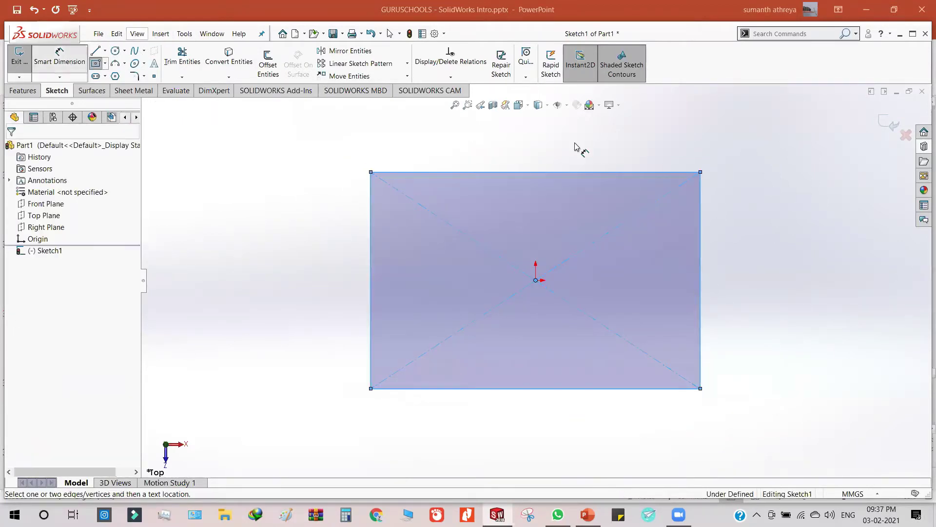
pyautogui.click(553, 138)
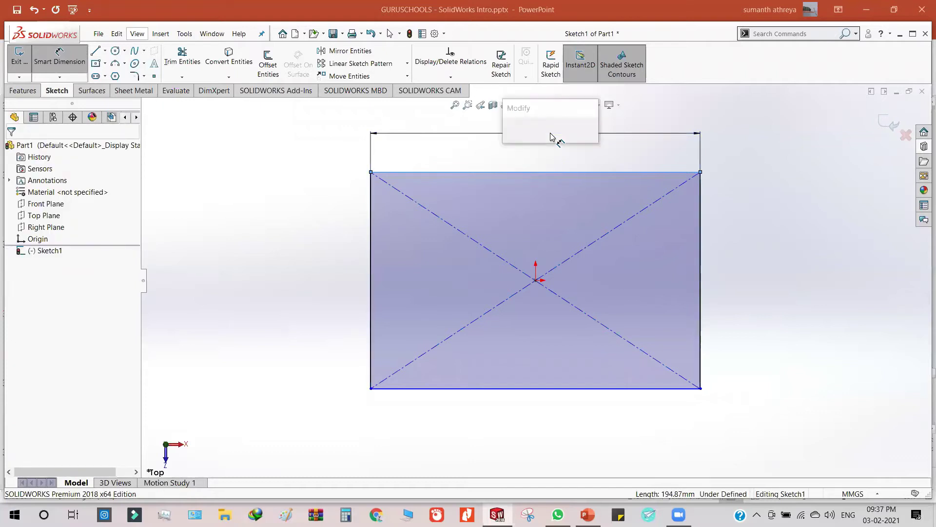
pyautogui.write('200')
pyautogui.press('Return')
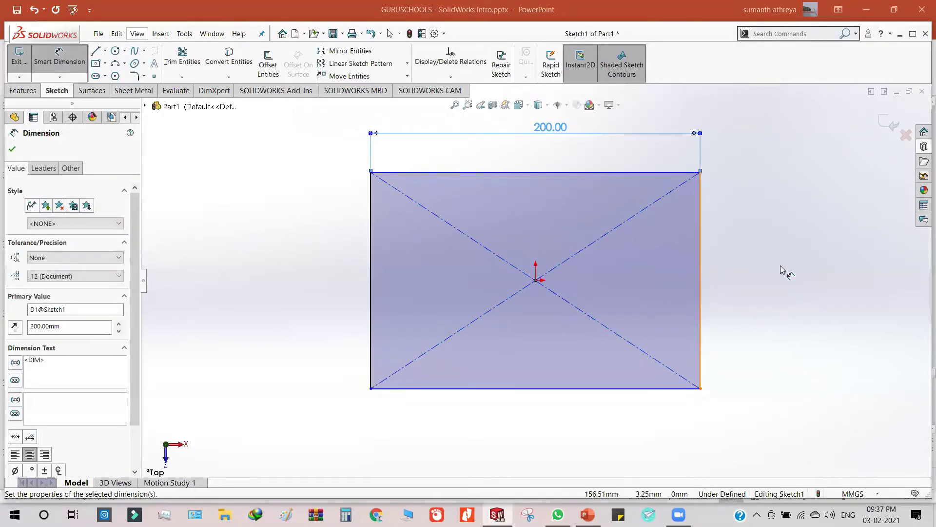
pyautogui.click(706, 252)
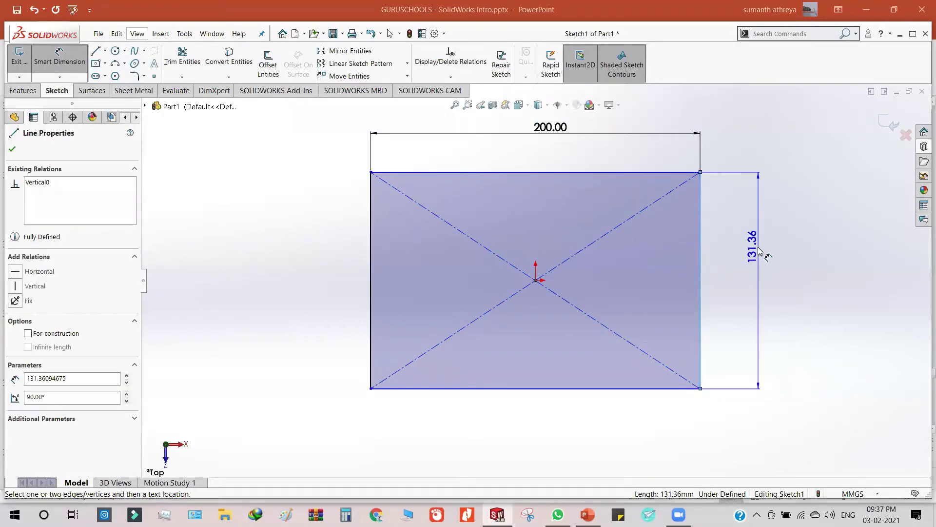
pyautogui.click(758, 252)
pyautogui.write('100')
pyautogui.press('Return')
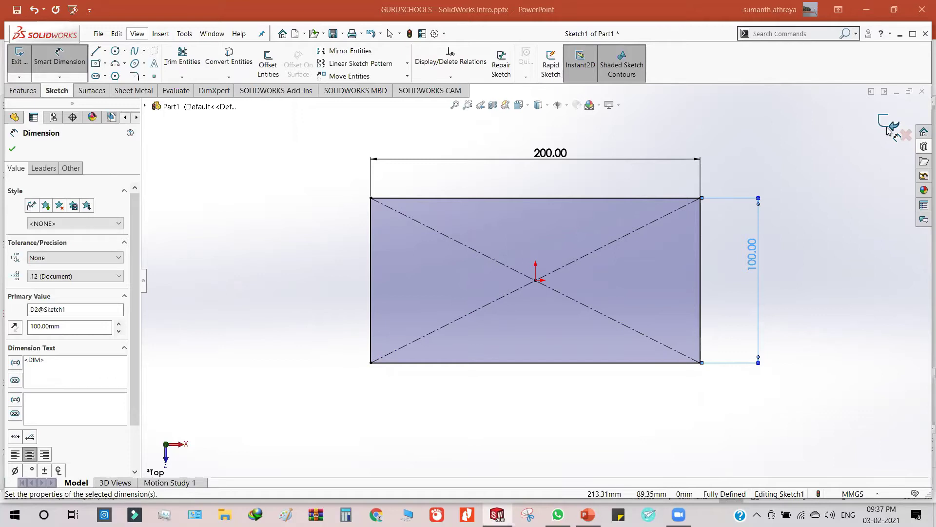
pyautogui.click(887, 127)
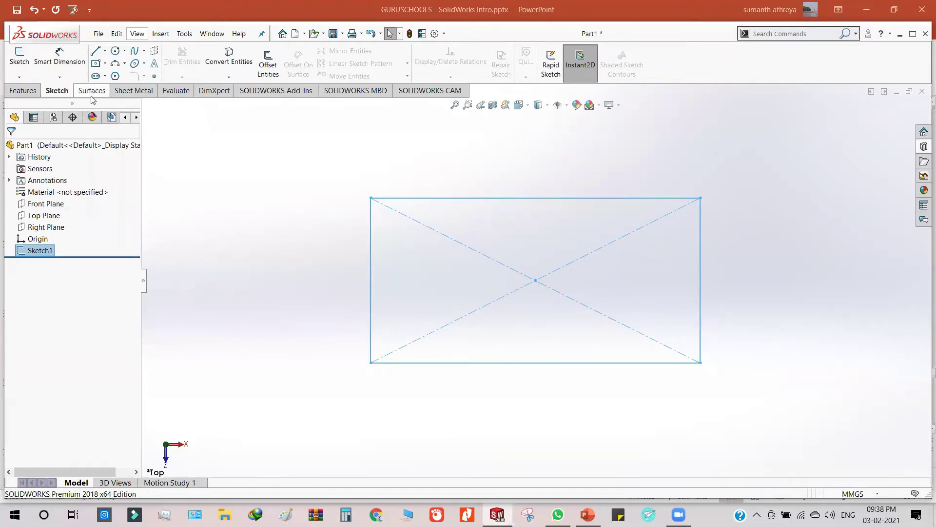
# - Extrude the rectangle sketch upward as a solid boss with a blind depth of 200 mm
pyautogui.click(33, 92)
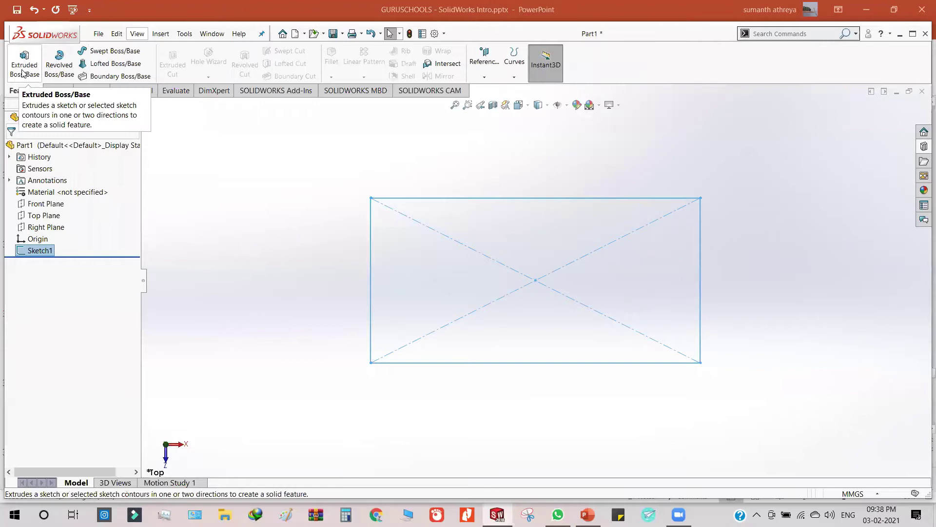
pyautogui.click(29, 73)
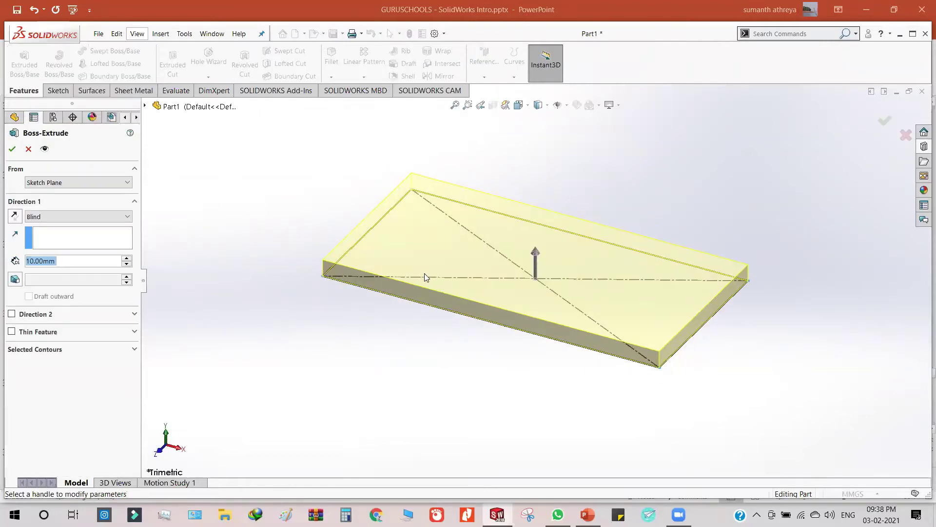
pyautogui.moveTo(535, 254); pyautogui.dragTo(535, 178)
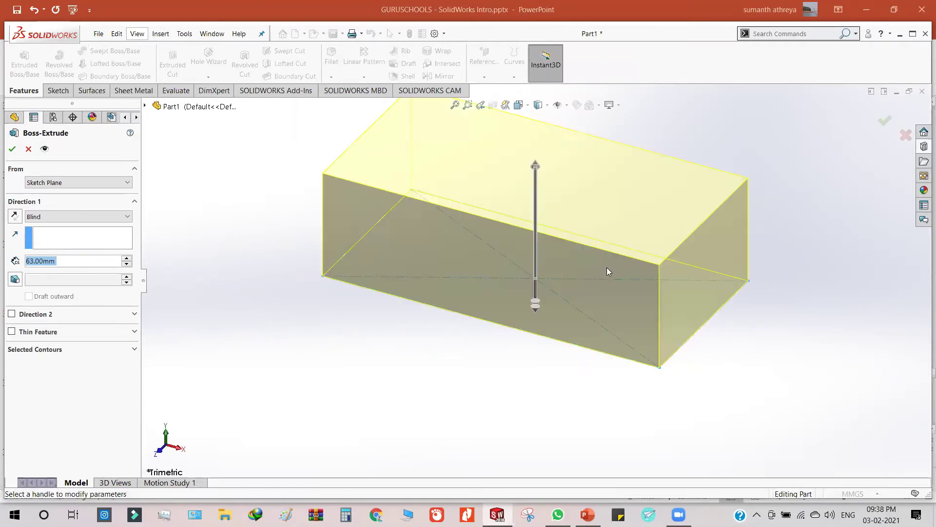
pyautogui.scroll(3, 605, 265)
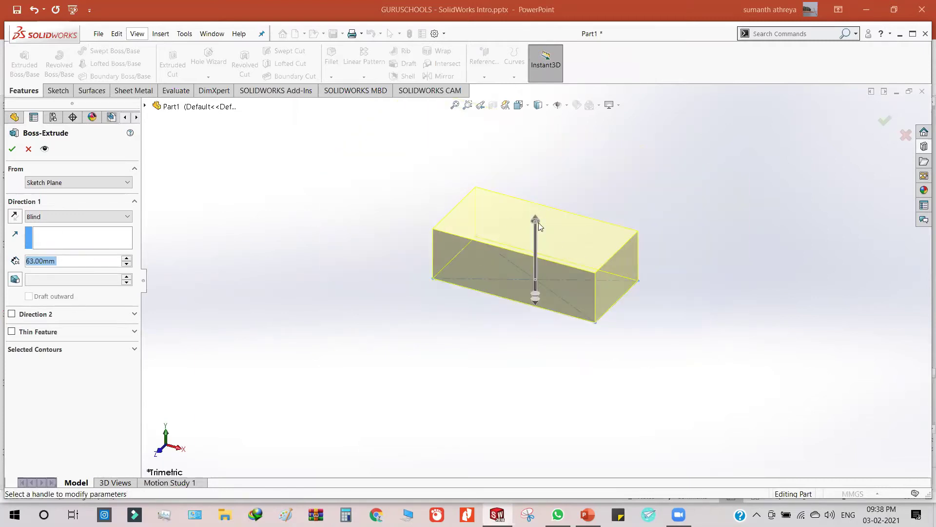
pyautogui.moveTo(538, 221)
pyautogui.mouseDown()
pyautogui.moveTo(538, 127)
pyautogui.moveTo(538, 148)
pyautogui.mouseUp()
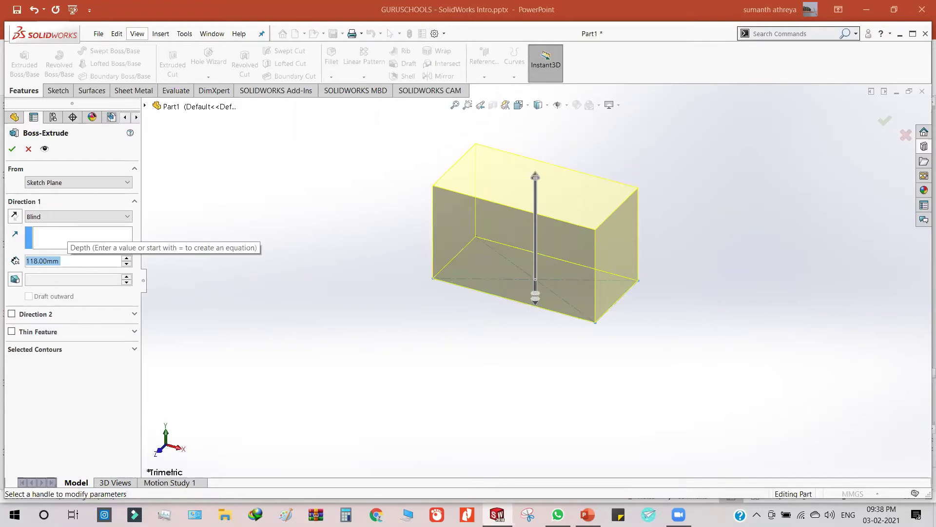
pyautogui.write('200')
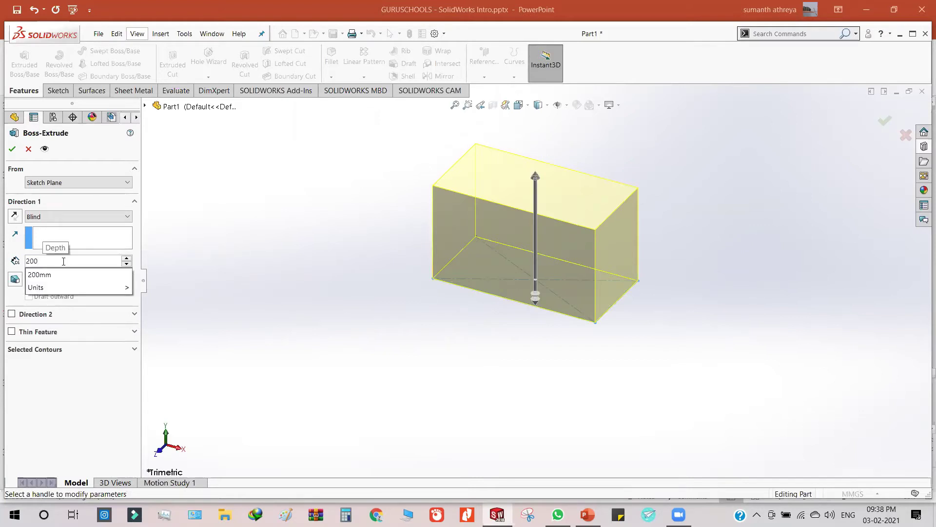
pyautogui.press('Return')
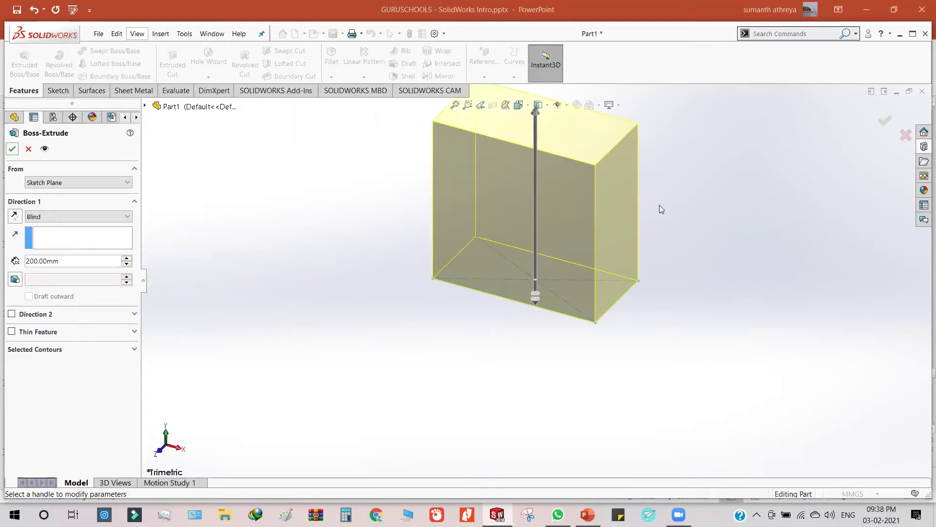
pyautogui.click(13, 149)
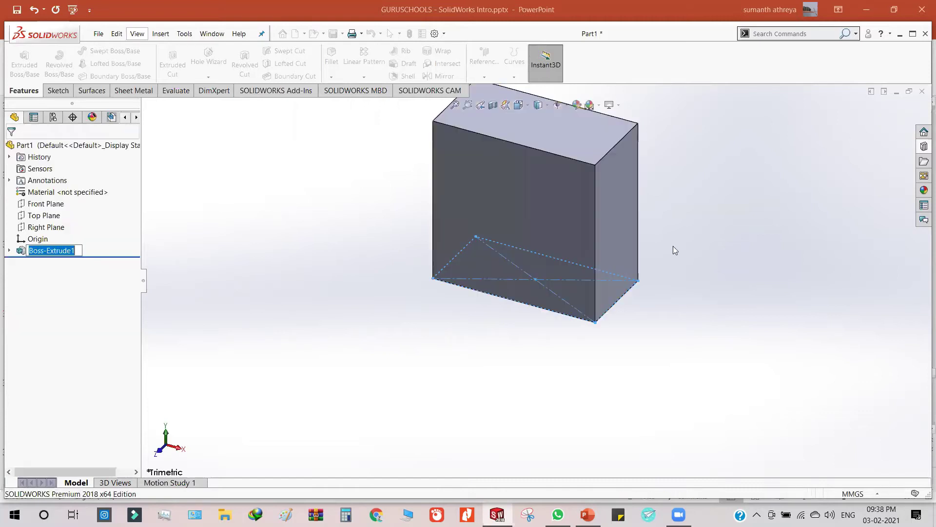
pyautogui.scroll(3, 551, 202)
pyautogui.scroll(-3, 648, 200)
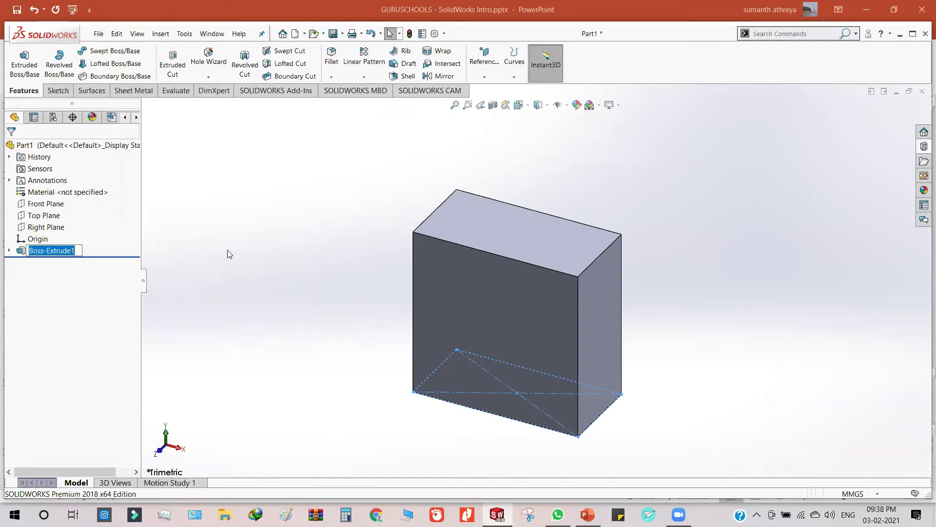
pyautogui.click(56, 91)
pyautogui.click(22, 59)
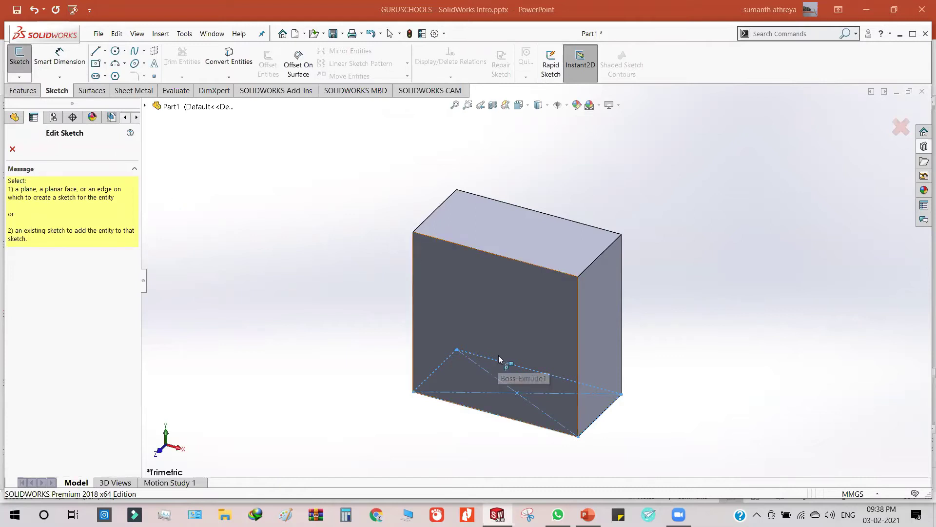
pyautogui.click(901, 127)
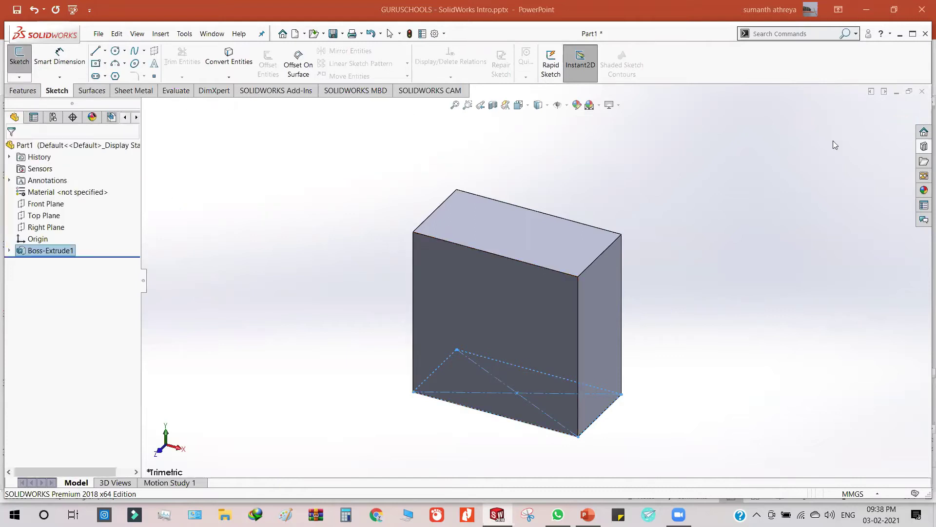
# - Close the block part without saving it and create a new part document
pyautogui.click(922, 91)
pyautogui.click(445, 269)
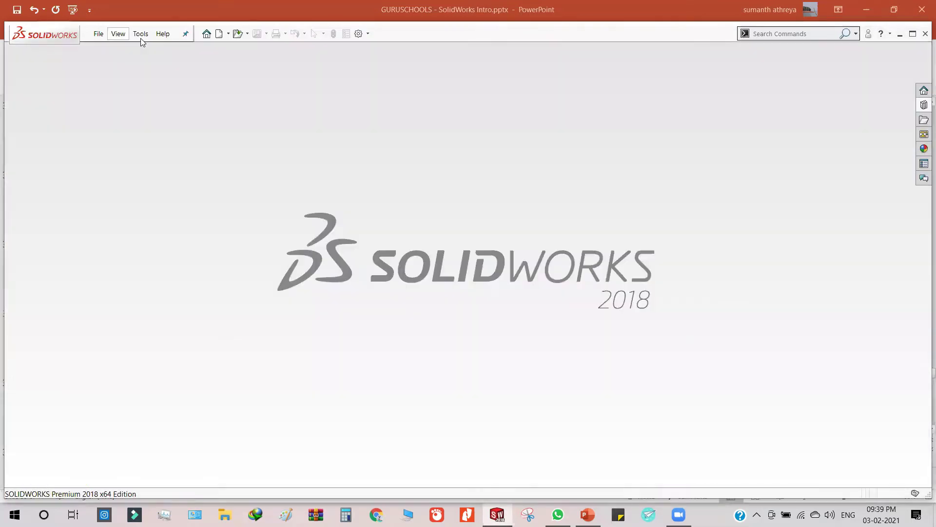
pyautogui.click(219, 33)
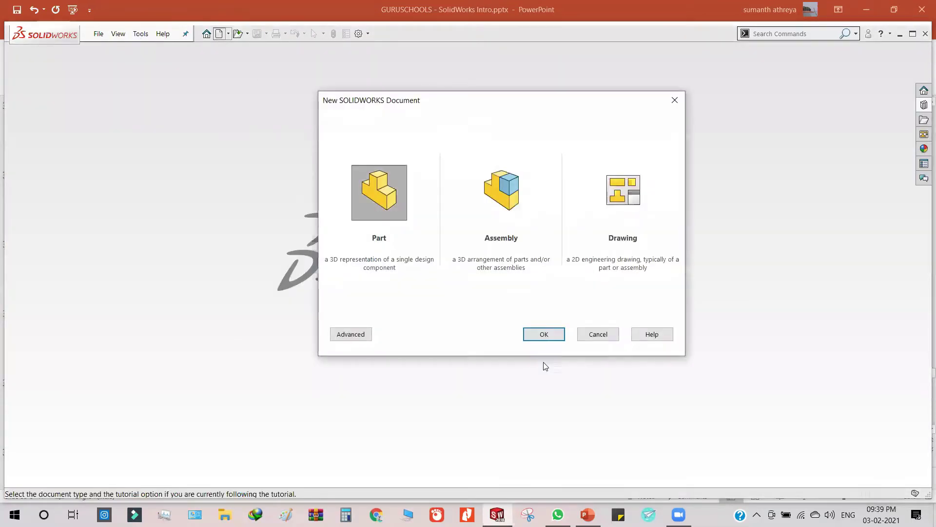
pyautogui.click(544, 334)
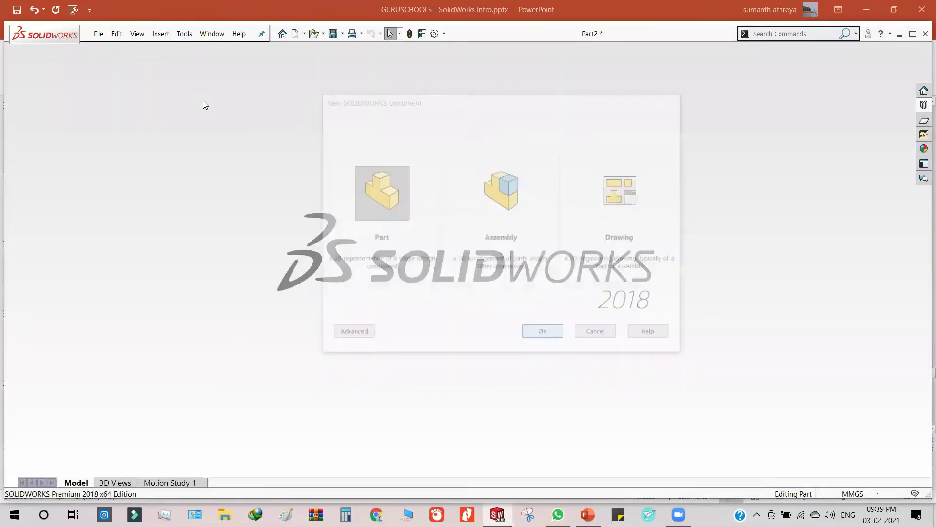
# - Open a sketch on the Front Plane and look through the available rectangle types
pyautogui.click(19, 55)
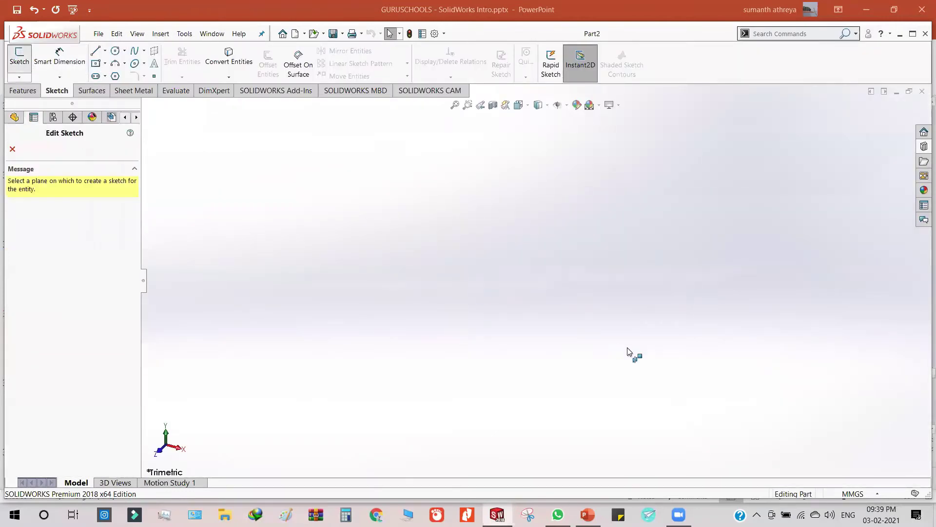
pyautogui.click(644, 240)
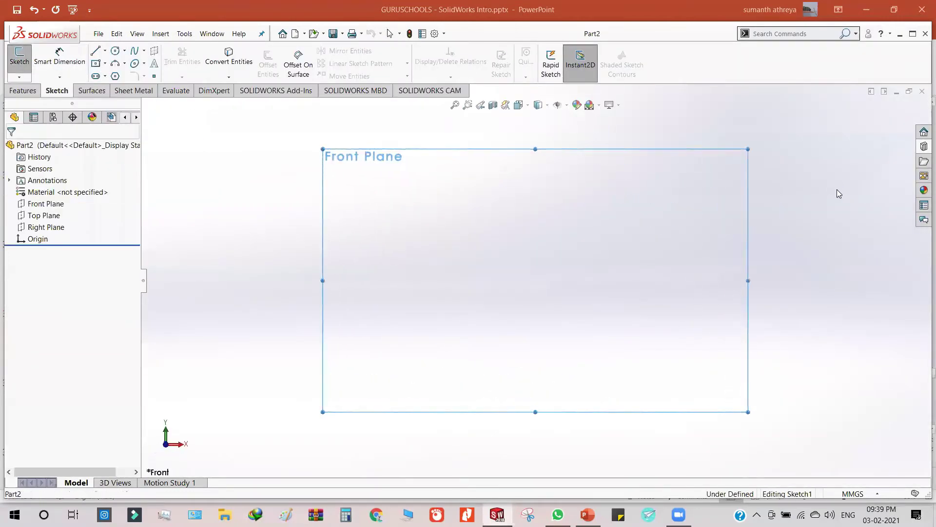
pyautogui.click(105, 63)
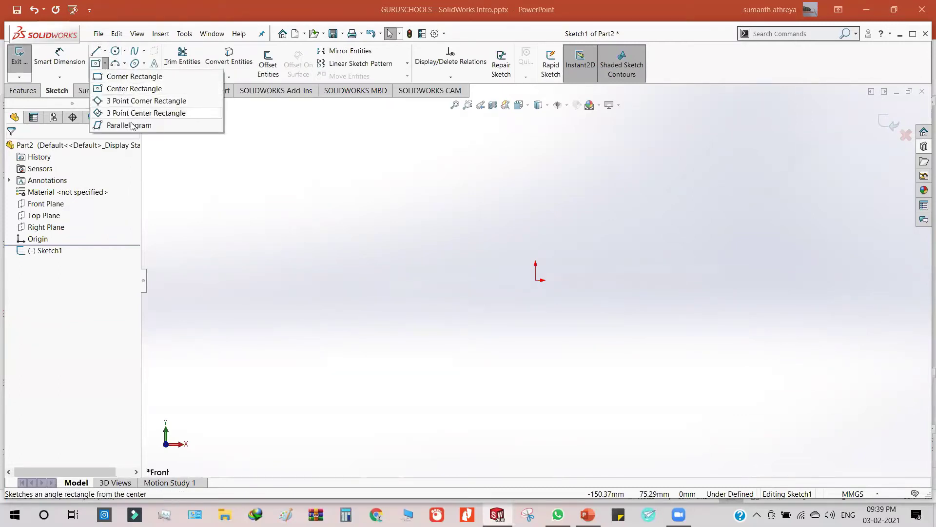
pyautogui.click(245, 216)
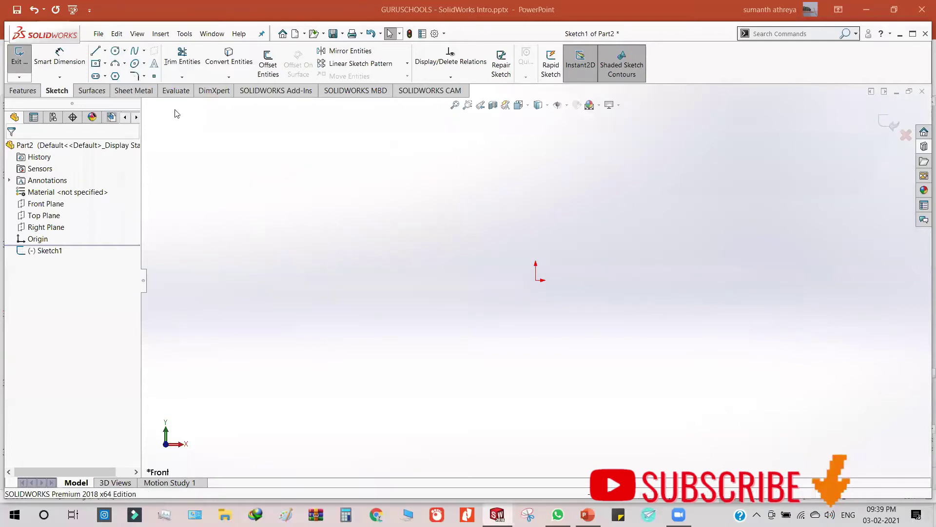
# - Sketch a closed freeform spline through nine points around the origin, ending it at its start point
pyautogui.click(135, 50)
pyautogui.click(240, 242)
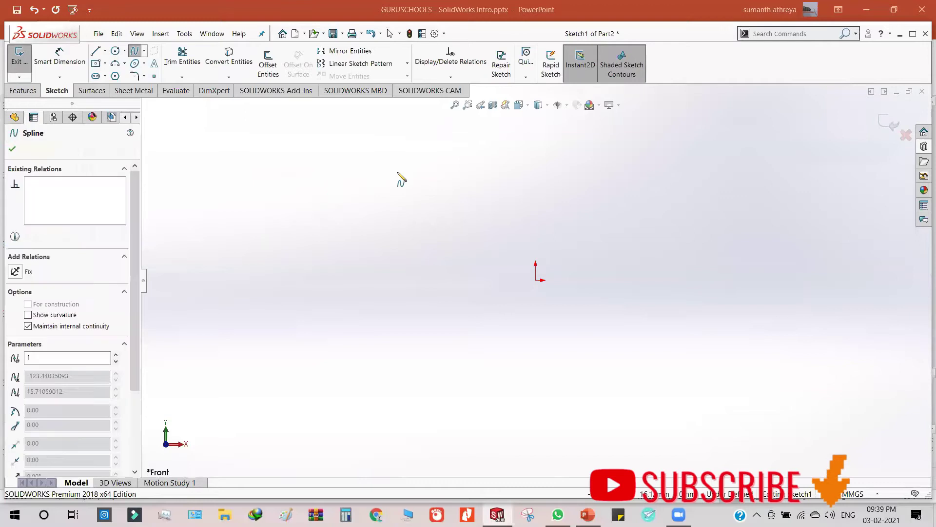
pyautogui.click(399, 171)
pyautogui.click(743, 199)
pyautogui.click(855, 286)
pyautogui.click(656, 381)
pyautogui.click(413, 425)
pyautogui.click(291, 314)
pyautogui.click(219, 324)
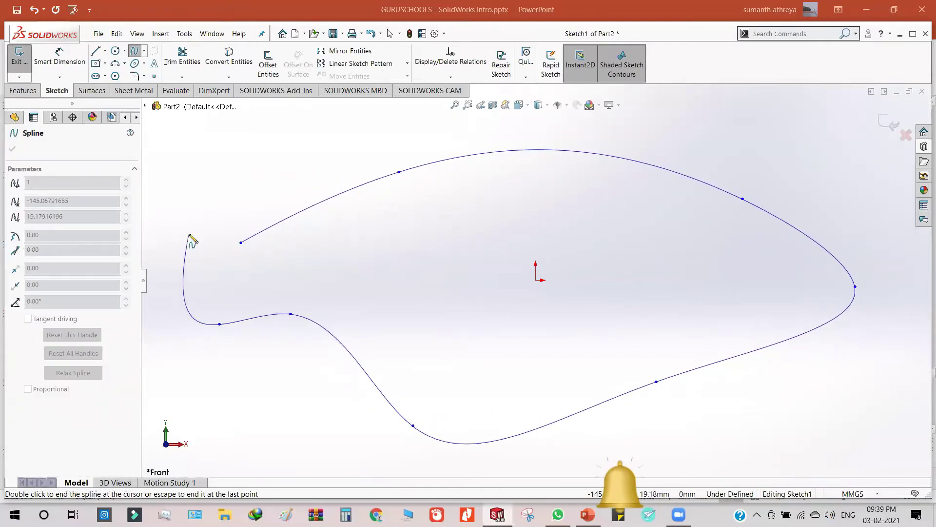
pyautogui.click(189, 234)
pyautogui.click(241, 242)
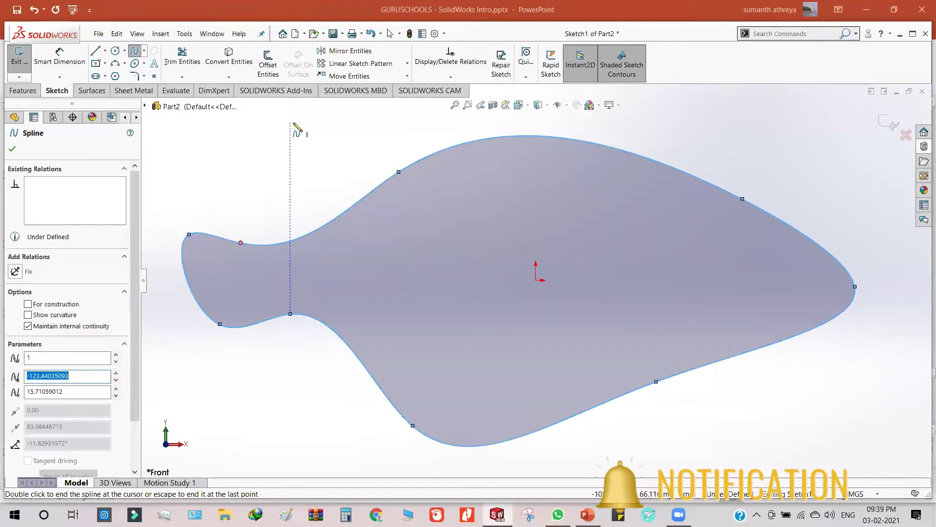
pyautogui.press('Escape')
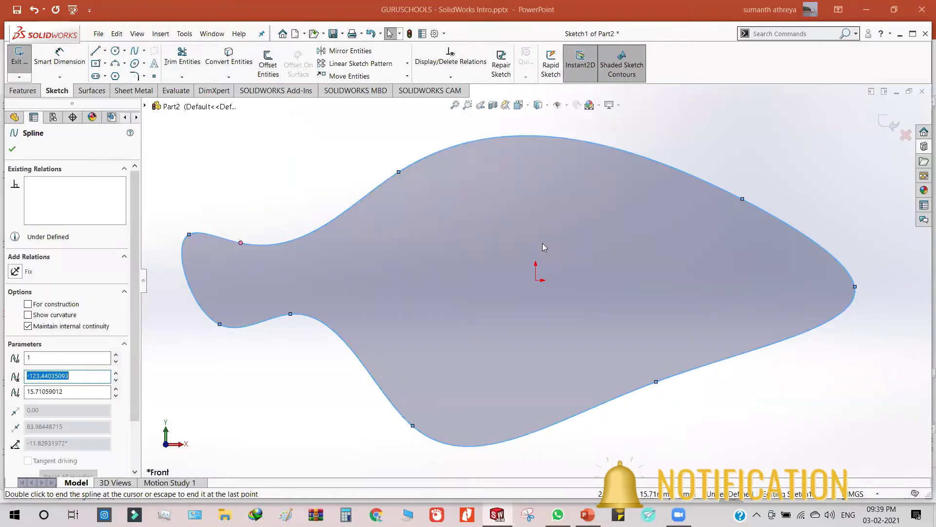
# - Undo the closed freeform spline and exit the sketch
pyautogui.hotkey('ctrl', 'z')
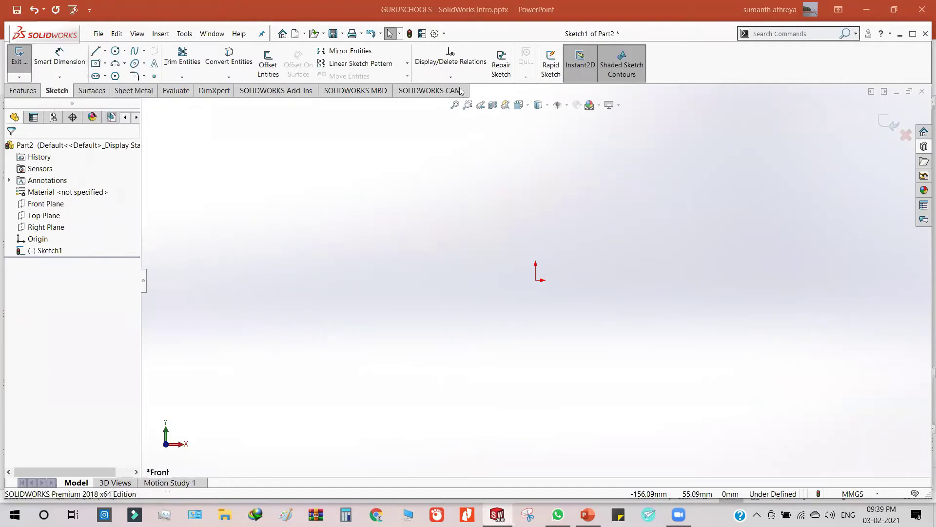
pyautogui.click(894, 125)
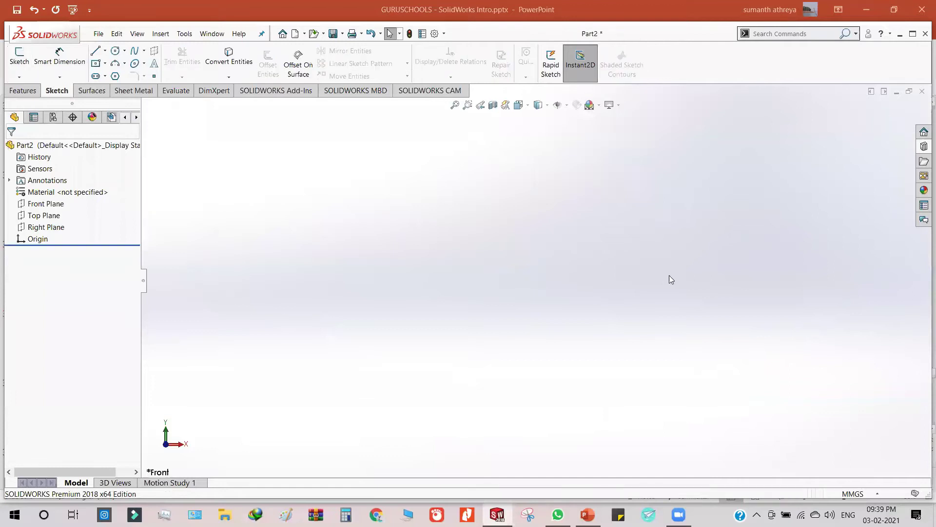
# - Start a sheet metal base flange and open its profile sketch on the Front Plane
pyautogui.click(24, 91)
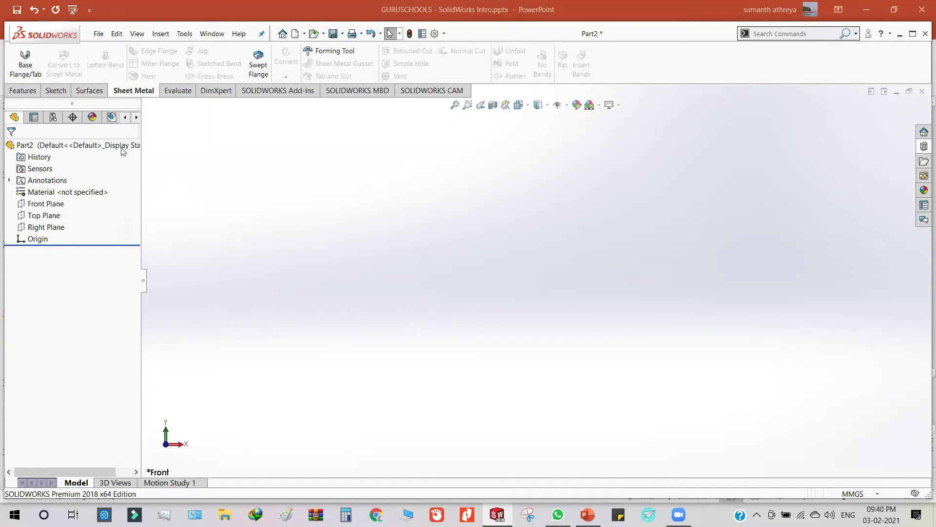
pyautogui.click(26, 69)
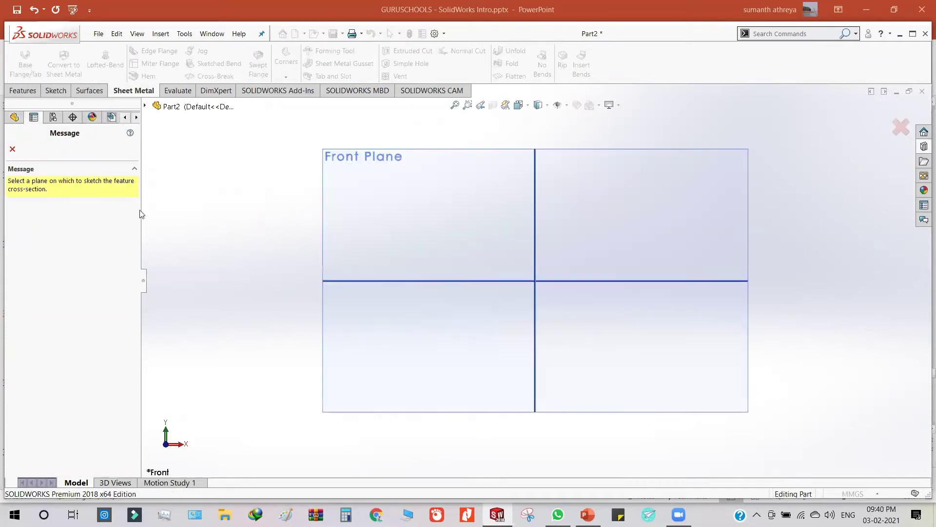
pyautogui.click(404, 191)
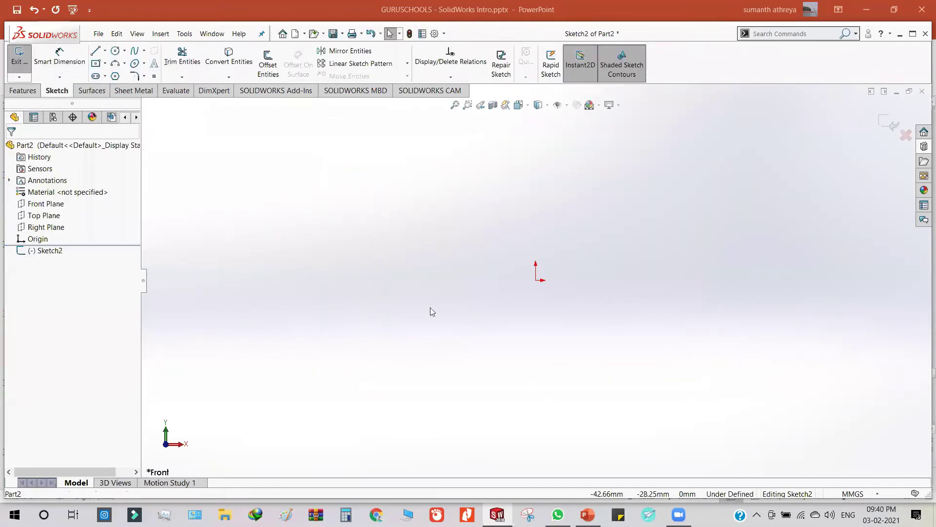
pyautogui.click(95, 63)
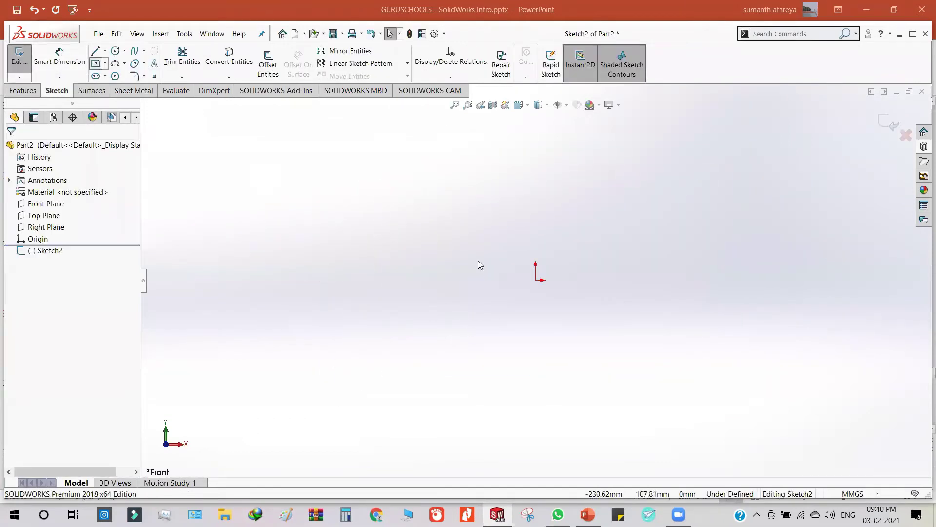
pyautogui.click(537, 280)
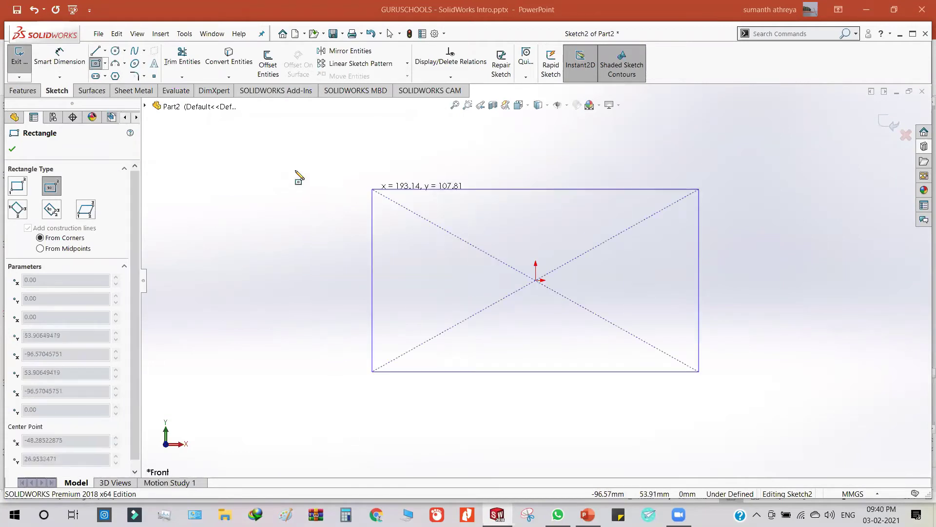
pyautogui.press('Escape')
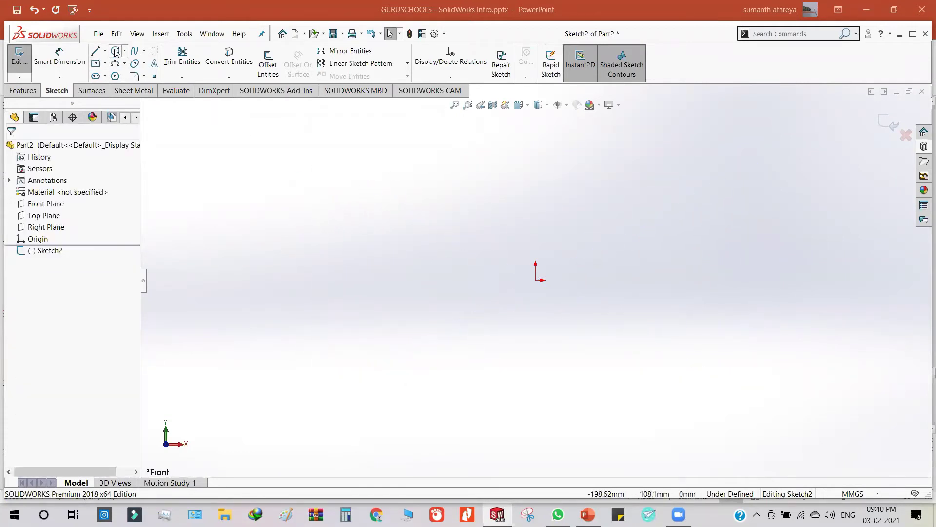
# - Sketch a circle centred on the origin and create a 2 mm thick sheet metal base flange from it
pyautogui.click(116, 50)
pyautogui.click(537, 280)
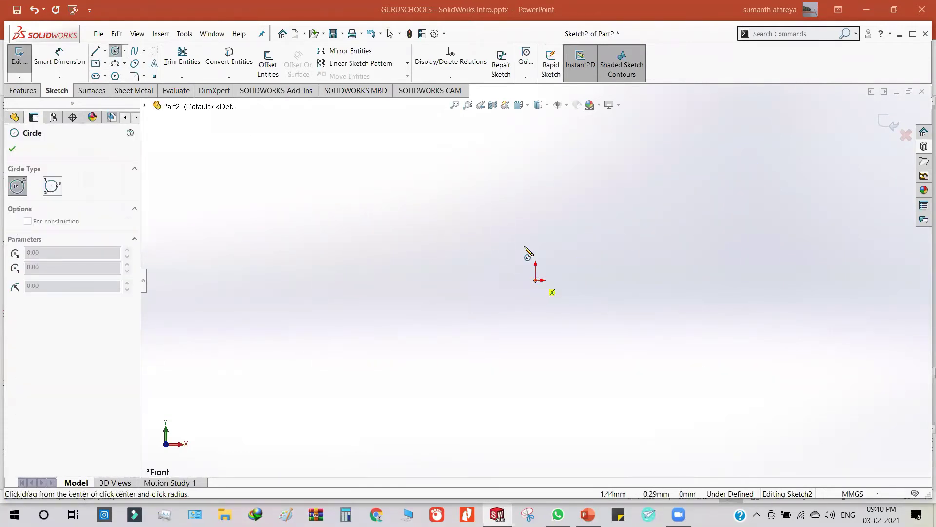
pyautogui.click(492, 179)
pyautogui.click(893, 123)
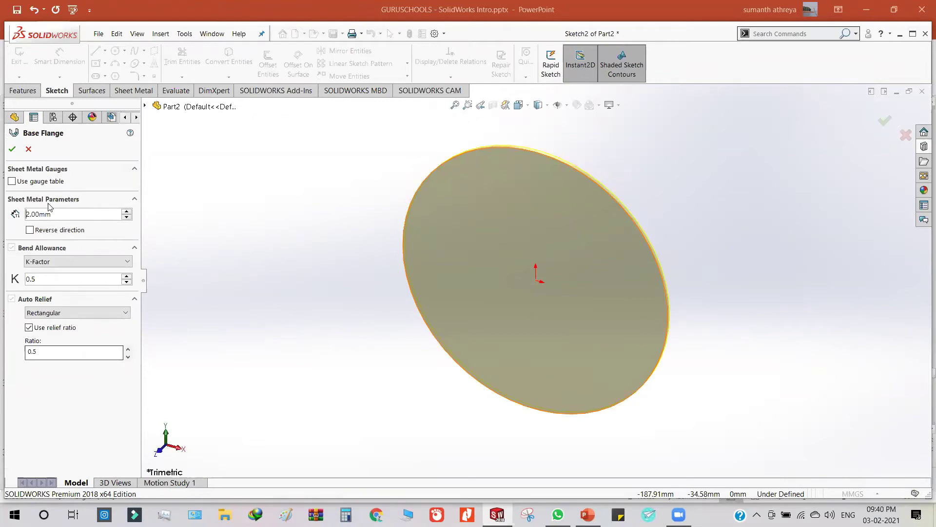
pyautogui.click(12, 148)
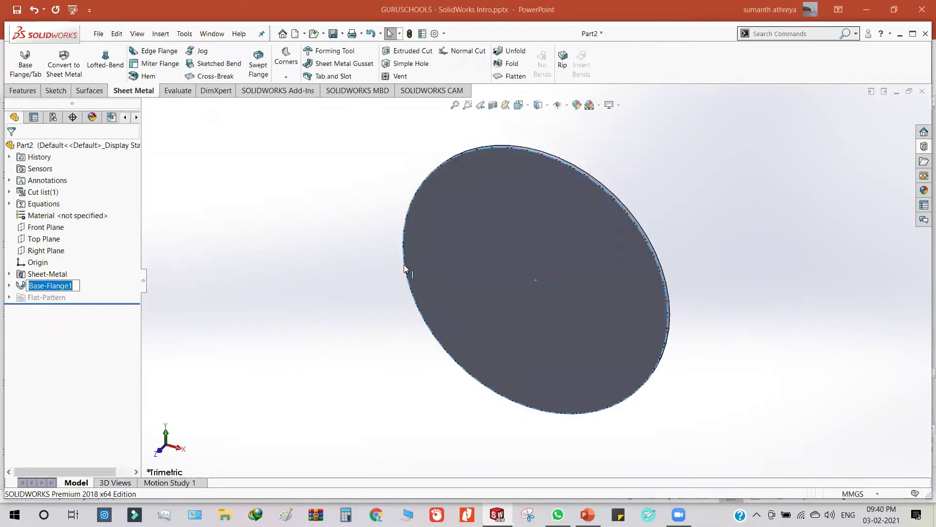
# - Add a 90-degree edge flange around the disc's circular edge with a blind length of 102 mm
pyautogui.click(159, 51)
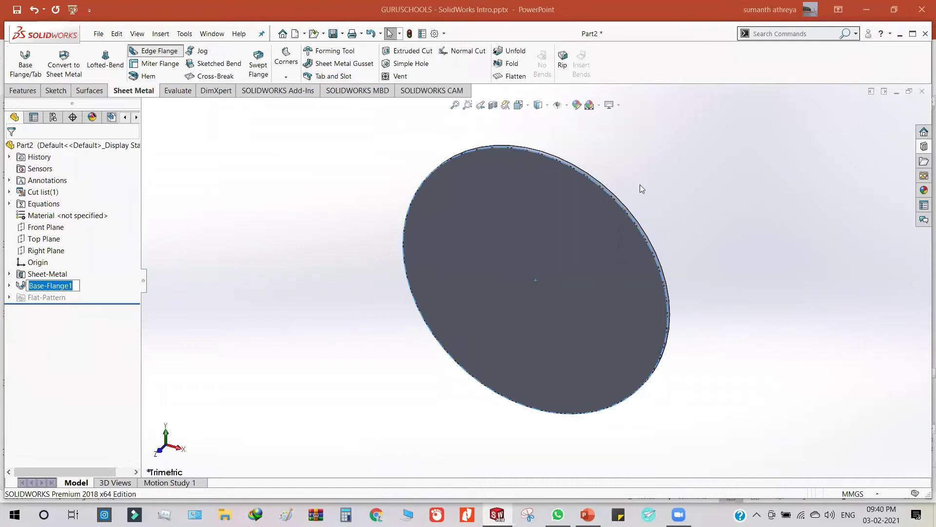
pyautogui.click(625, 200)
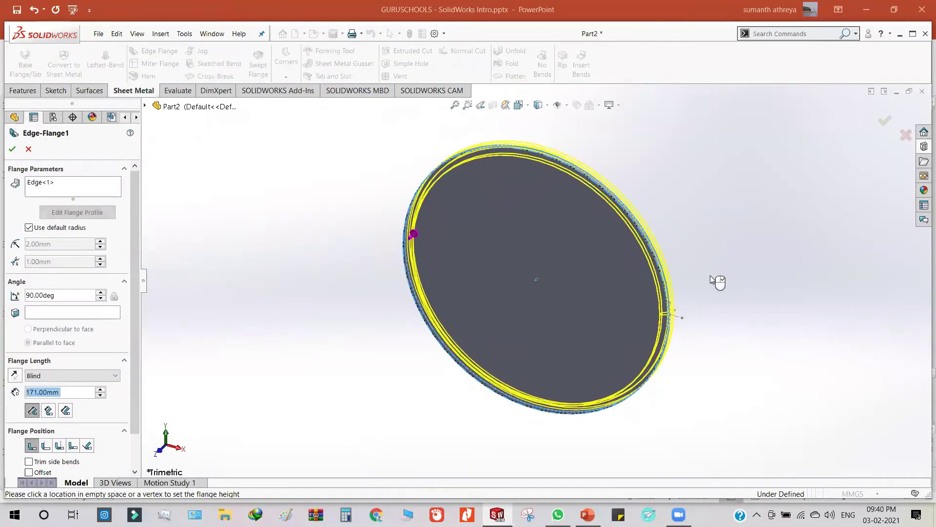
pyautogui.moveTo(633, 290); pyautogui.dragTo(378, 369, button='middle')
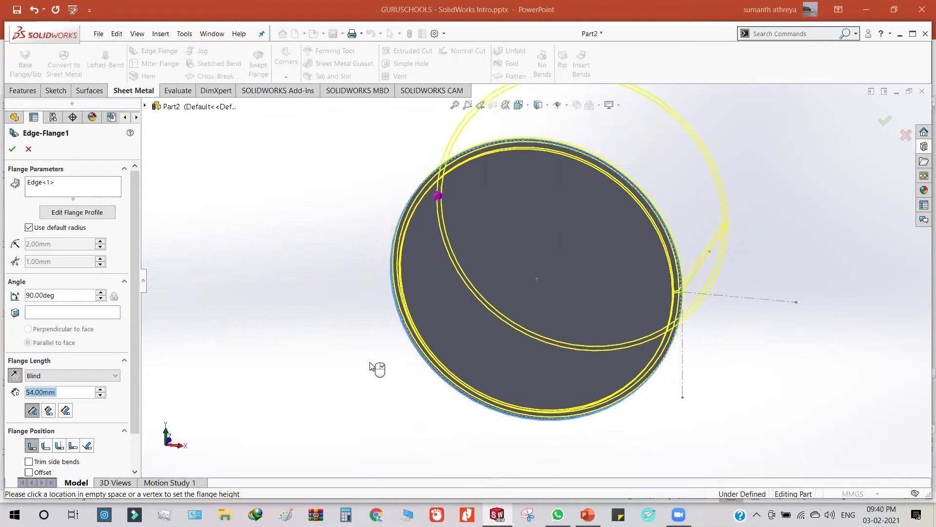
pyautogui.click(543, 371)
pyautogui.scroll(-3, 603, 326)
pyautogui.moveTo(603, 326); pyautogui.dragTo(429, 184, button='middle')
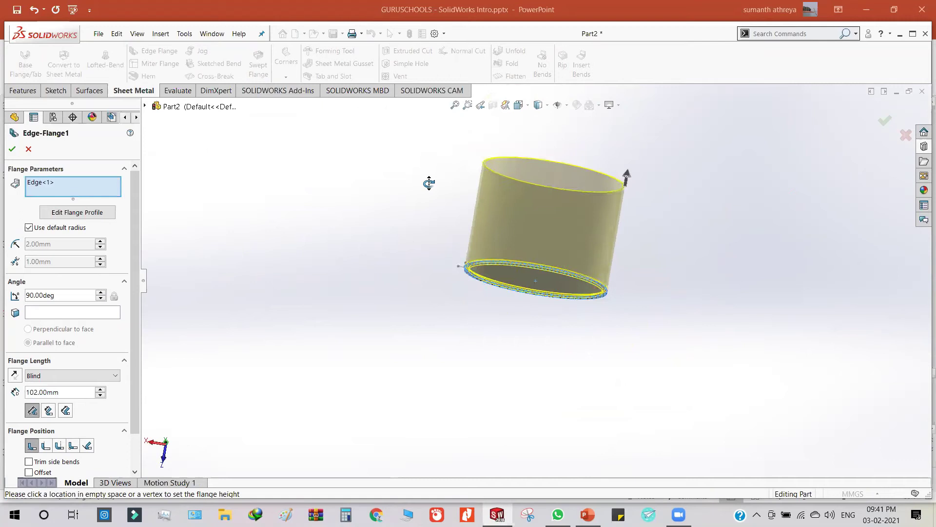
pyautogui.click(13, 148)
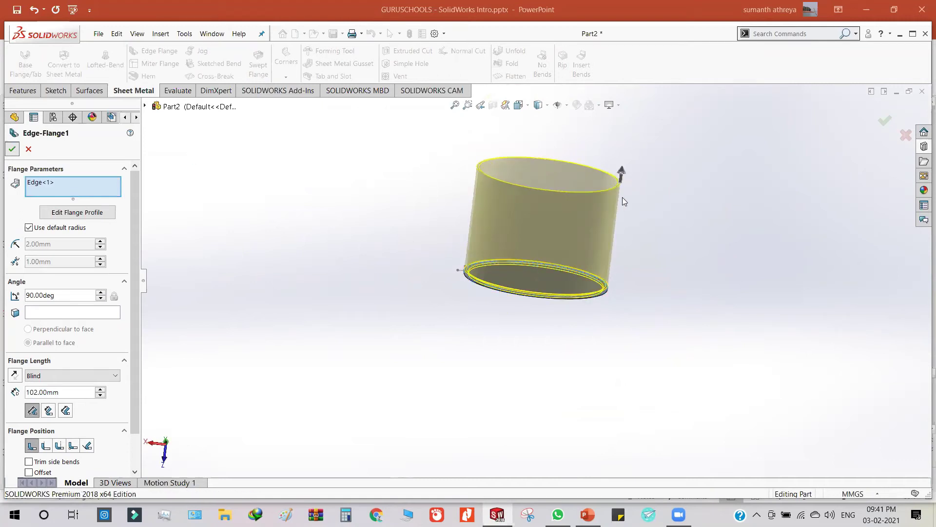
# - Inspect the flattened state of the cylindrical sheet metal part and return it to its folded shape
pyautogui.scroll(-3, 596, 270)
pyautogui.moveTo(600, 242); pyautogui.dragTo(790, 257, button='middle')
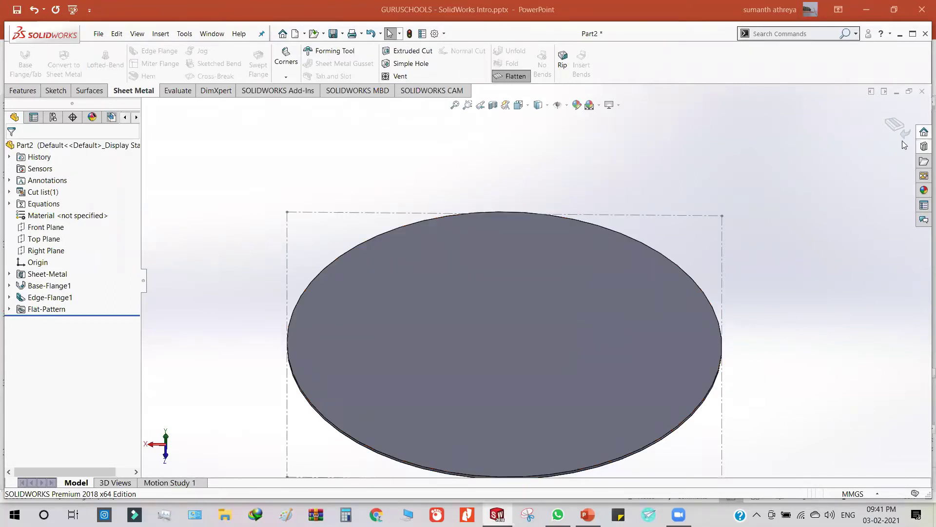
pyautogui.click(898, 128)
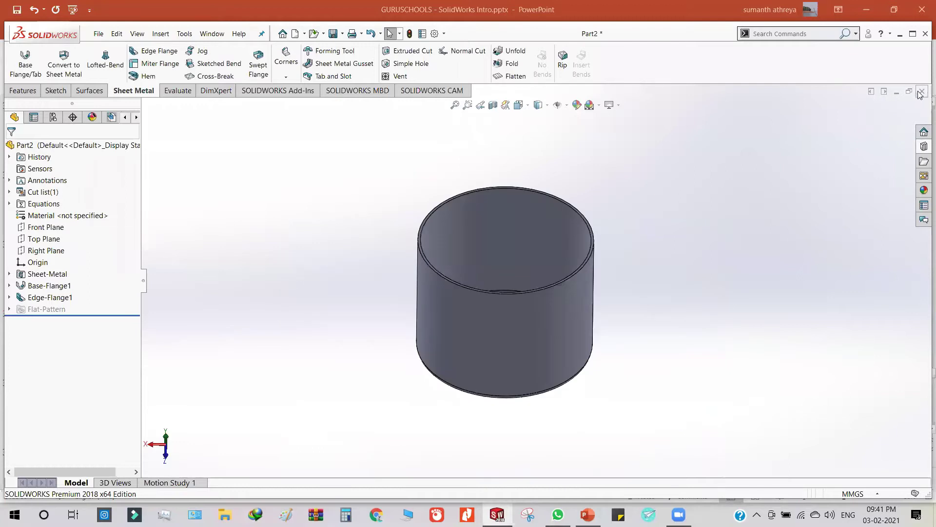
# - Close the sheet metal part without saving it and create a new assembly document
pyautogui.click(920, 92)
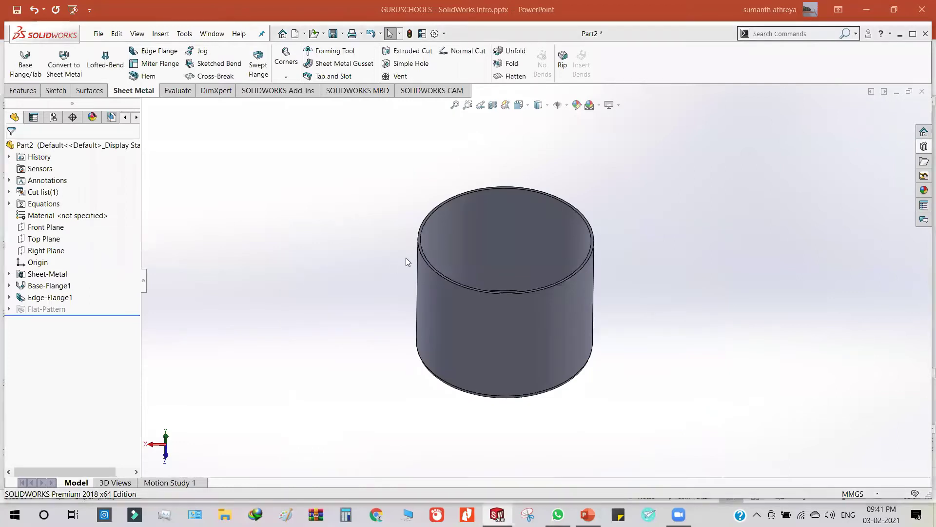
pyautogui.click(424, 272)
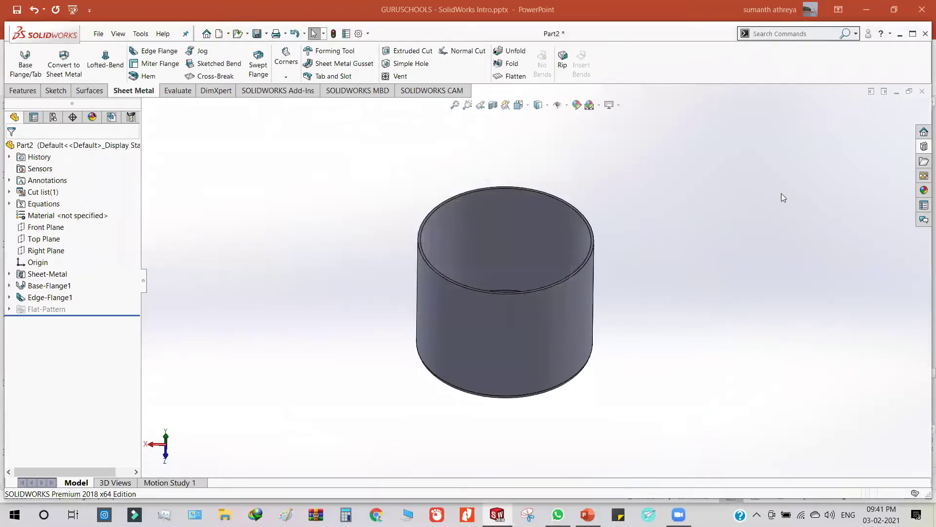
pyautogui.click(102, 36)
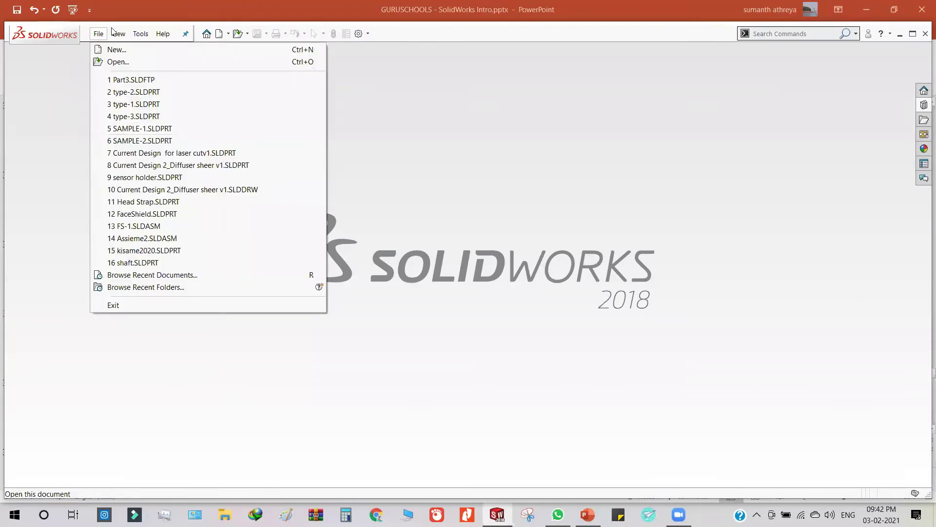
pyautogui.click(220, 35)
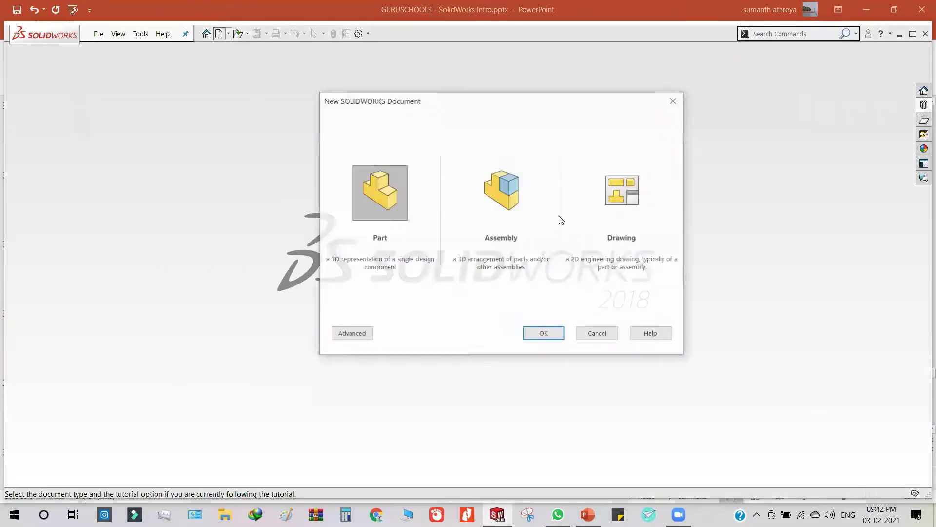
pyautogui.click(514, 192)
pyautogui.click(548, 333)
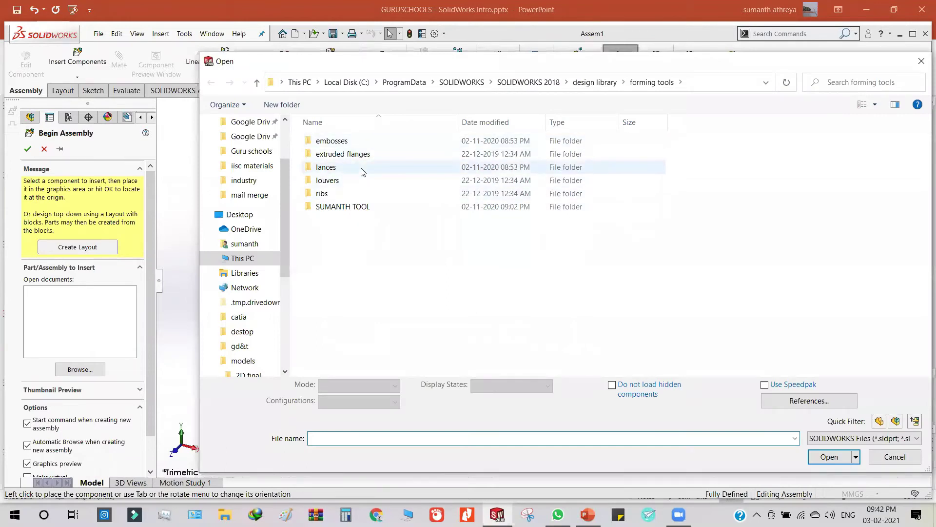
pyautogui.doubleClick(362, 169)
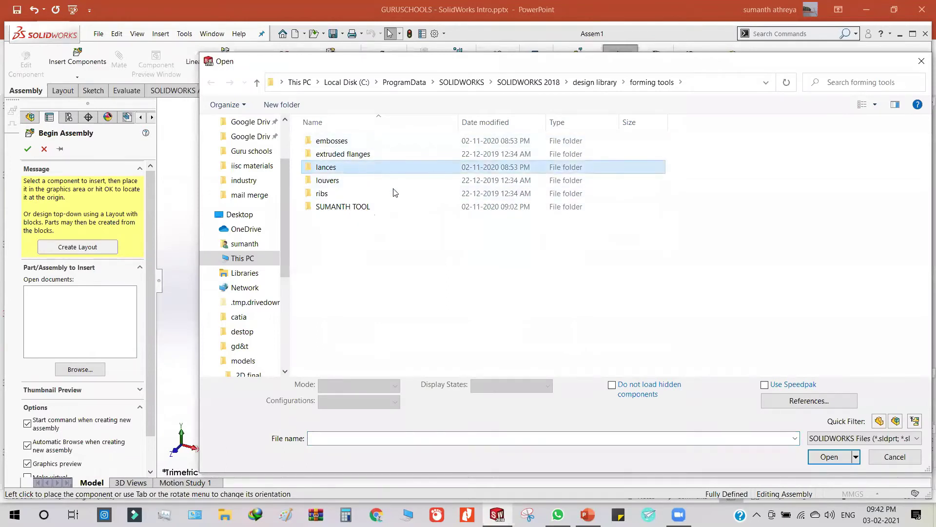
pyautogui.click(876, 104)
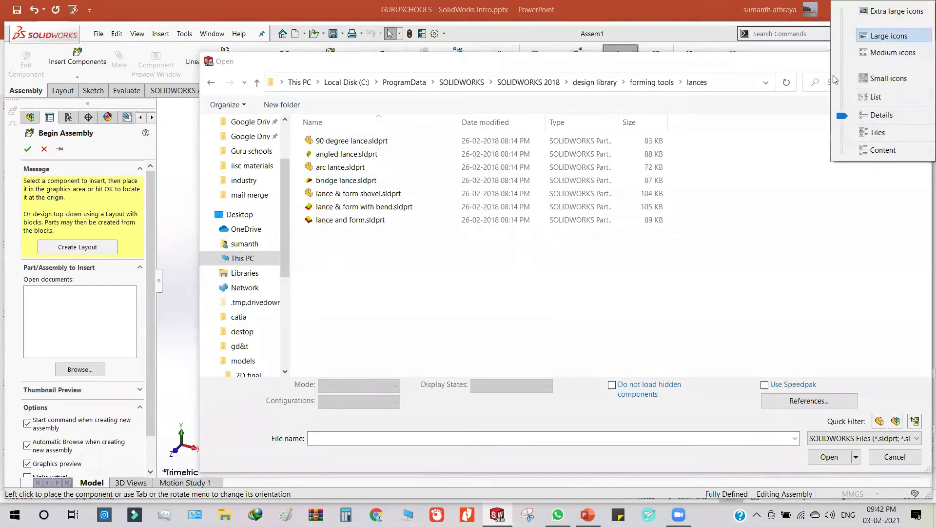
pyautogui.click(875, 35)
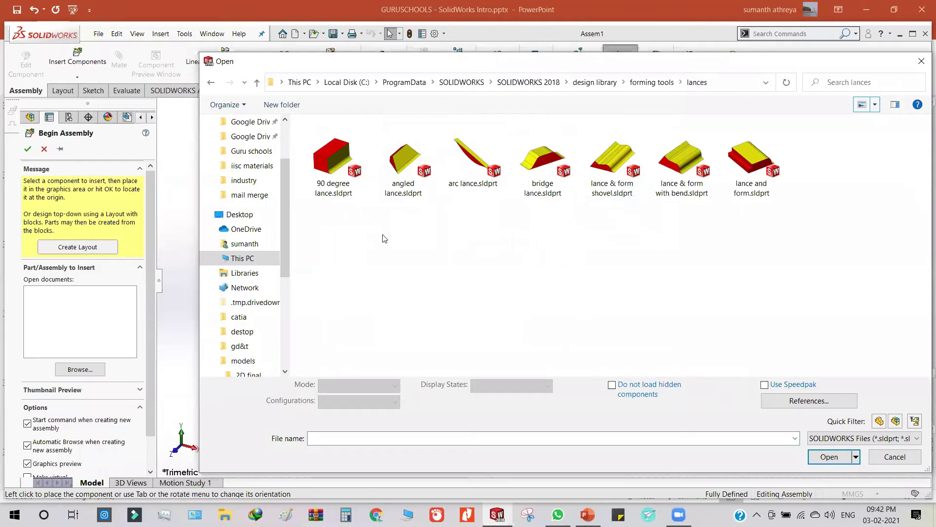
pyautogui.click(921, 61)
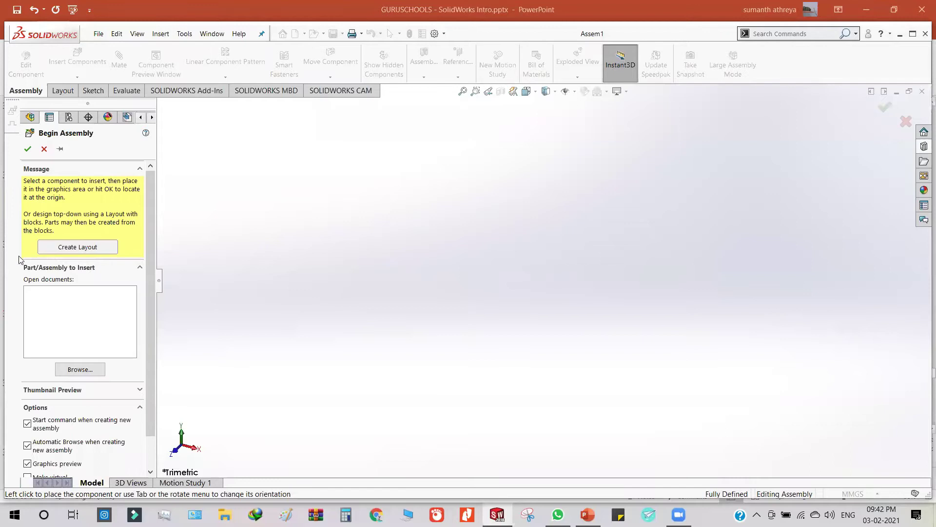
# - Insert holes.SLDPRT from the models folder and place it as the assembly's first component
pyautogui.click(80, 369)
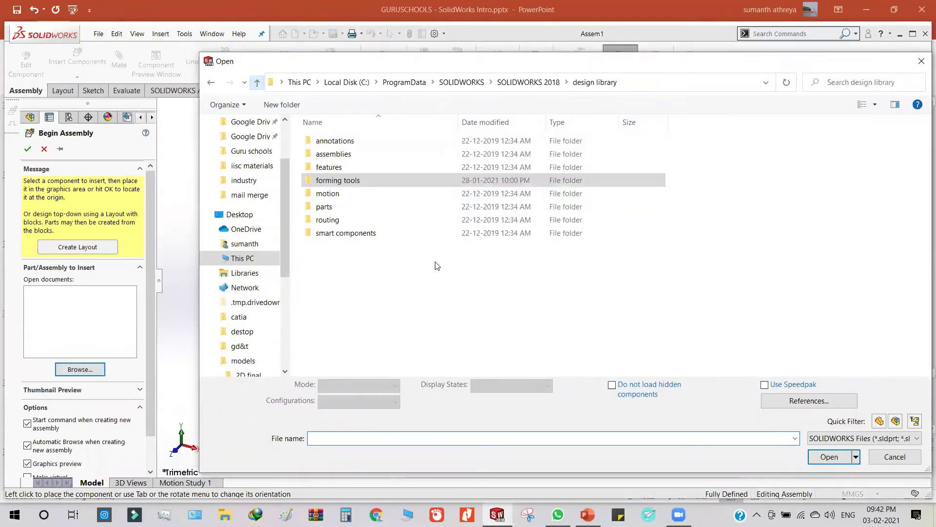
pyautogui.scroll(-2, 266, 310)
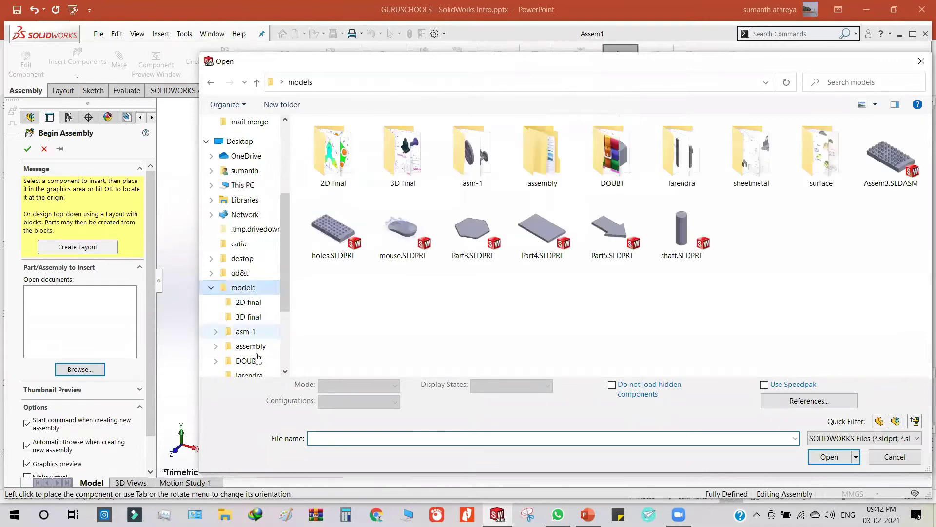
pyautogui.click(334, 229)
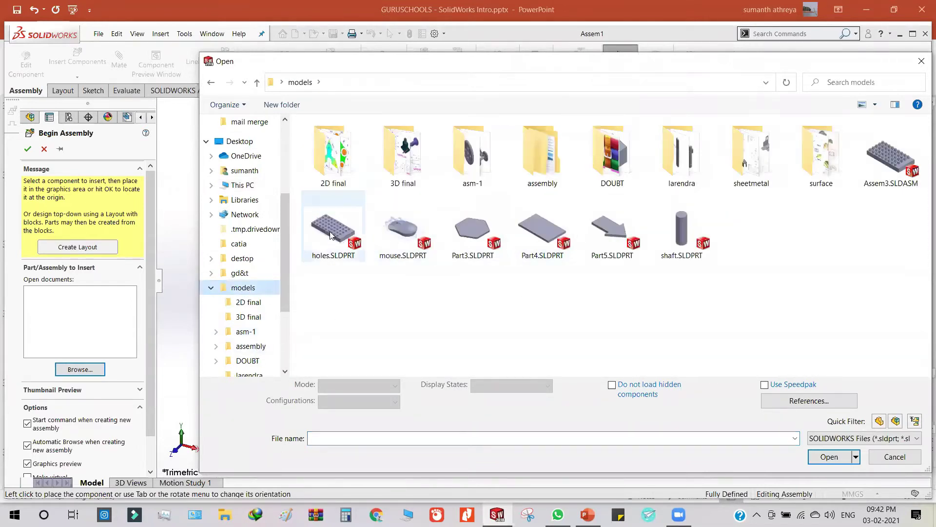
pyautogui.click(829, 457)
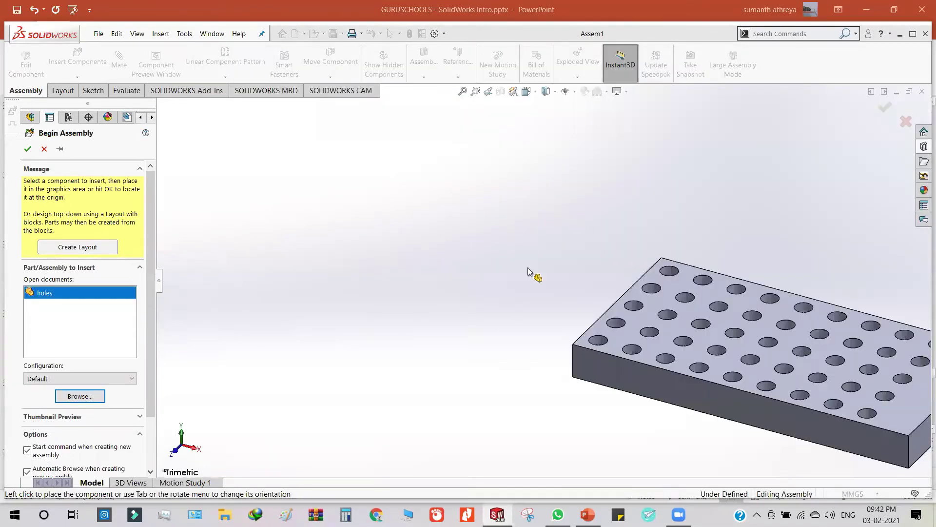
pyautogui.click(539, 296)
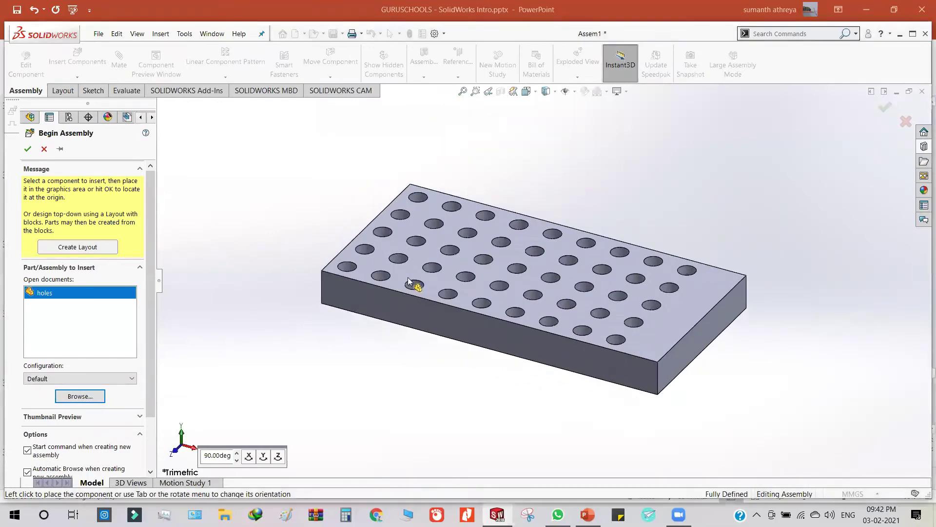
pyautogui.click(412, 280)
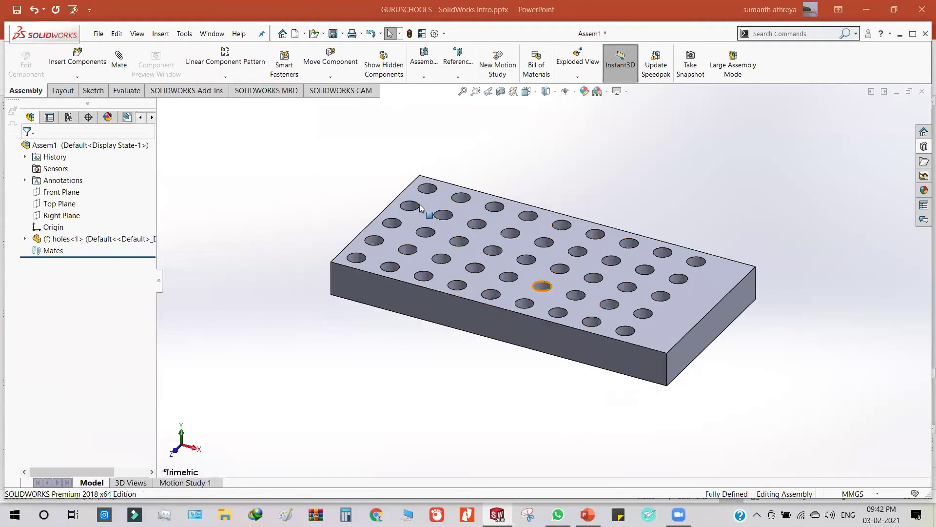
# - Insert shaft.SLDPRT from the models folder and place it beside the perforated block
pyautogui.click(82, 64)
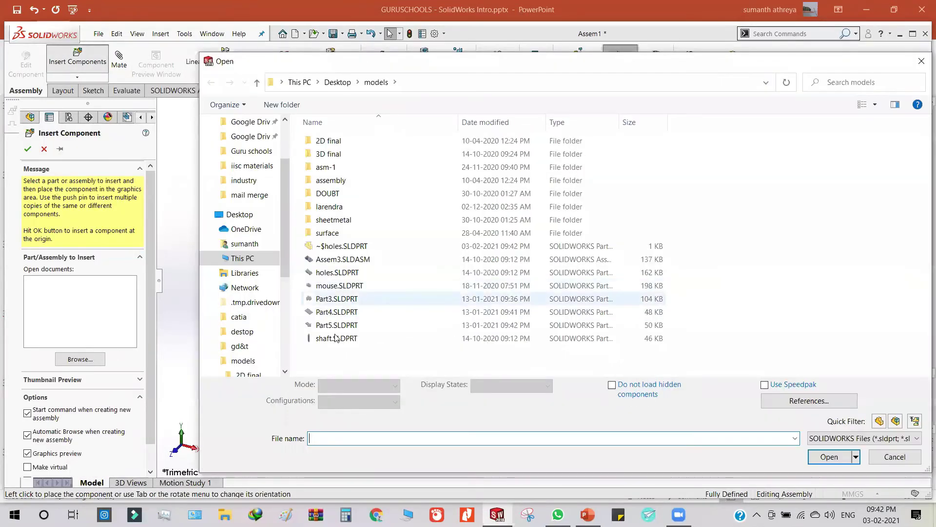
pyautogui.click(337, 338)
pyautogui.click(818, 444)
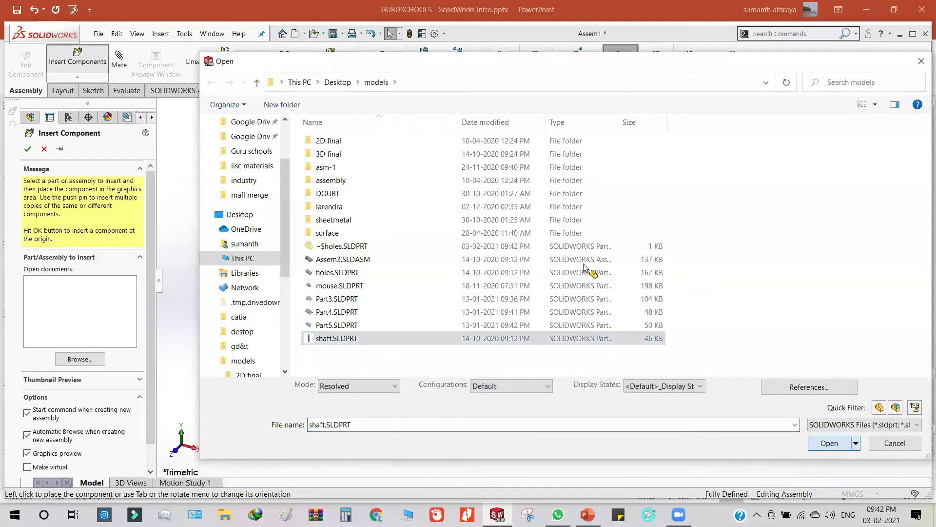
pyautogui.click(439, 362)
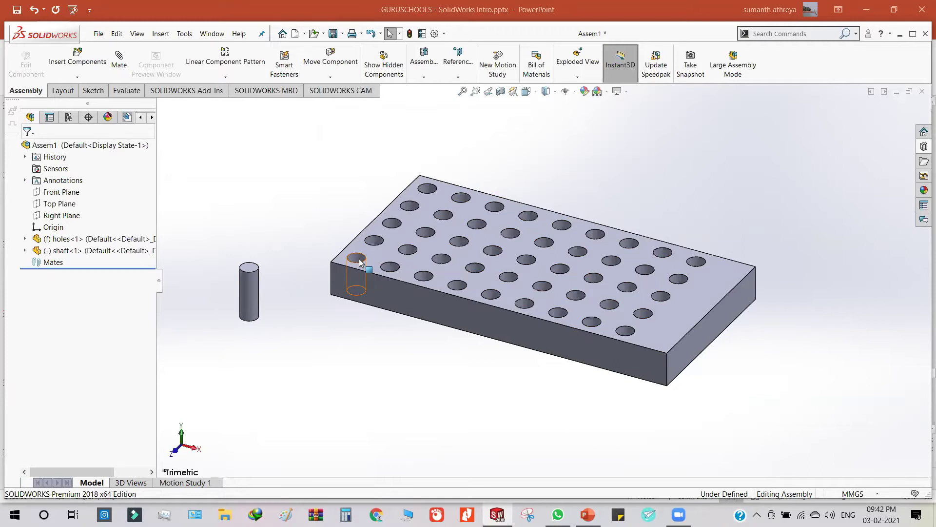
# - Start a mate and display the temporary axes of the shaft and the block's holes
pyautogui.click(122, 61)
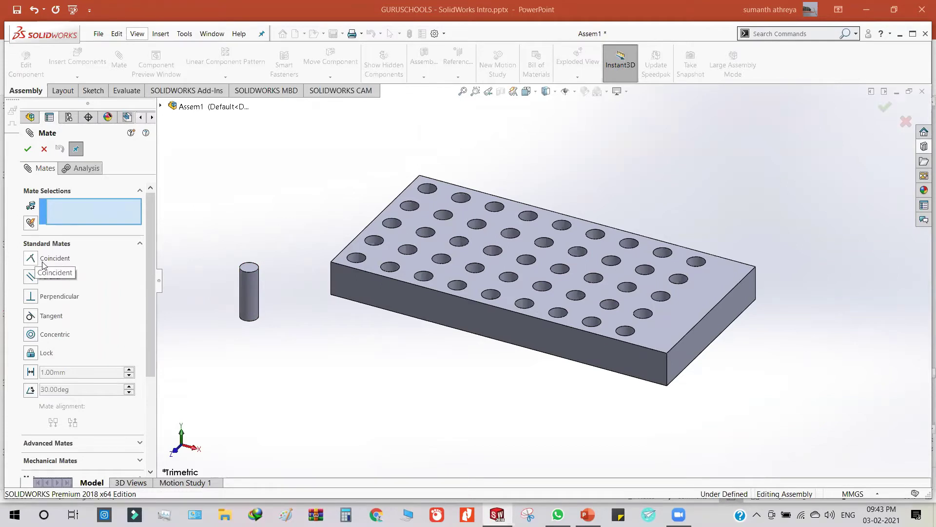
pyautogui.click(566, 91)
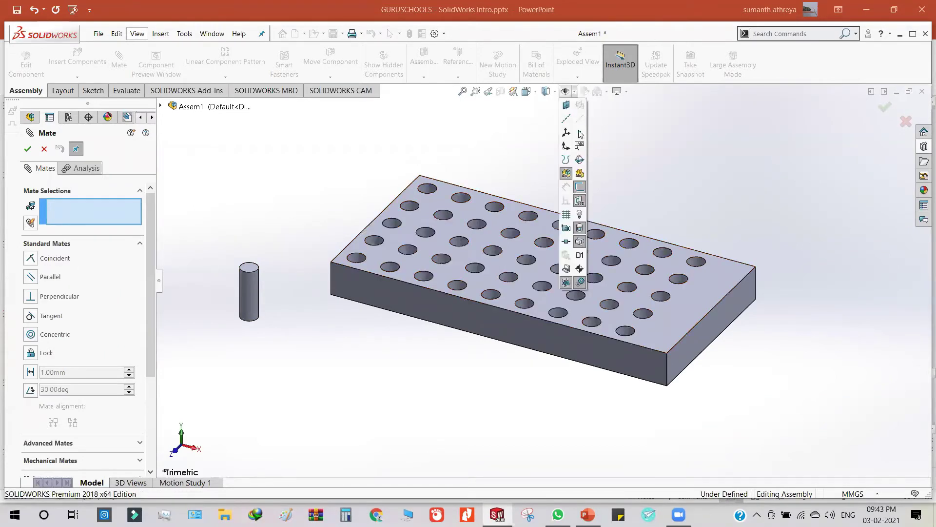
pyautogui.click(579, 119)
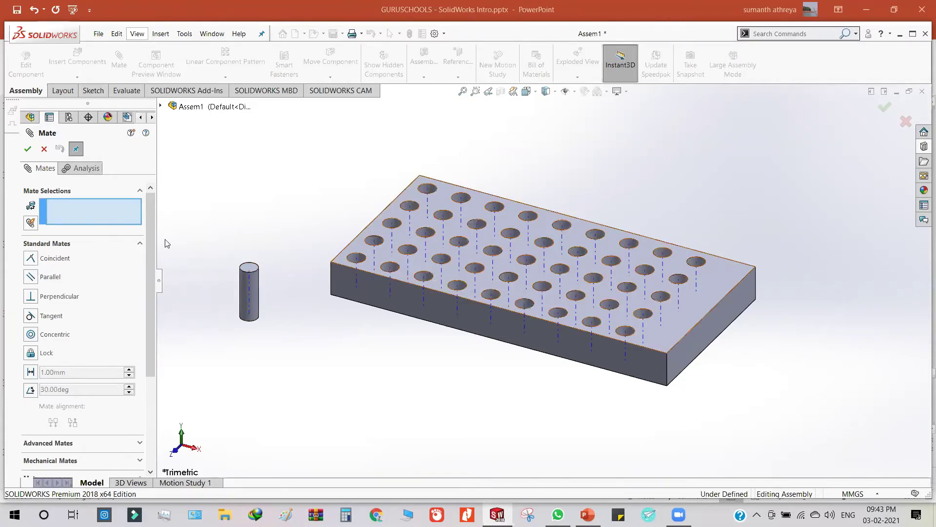
# - Add a coincident mate between the shaft's axis and the axis of the block's nearest corner hole
pyautogui.click(31, 259)
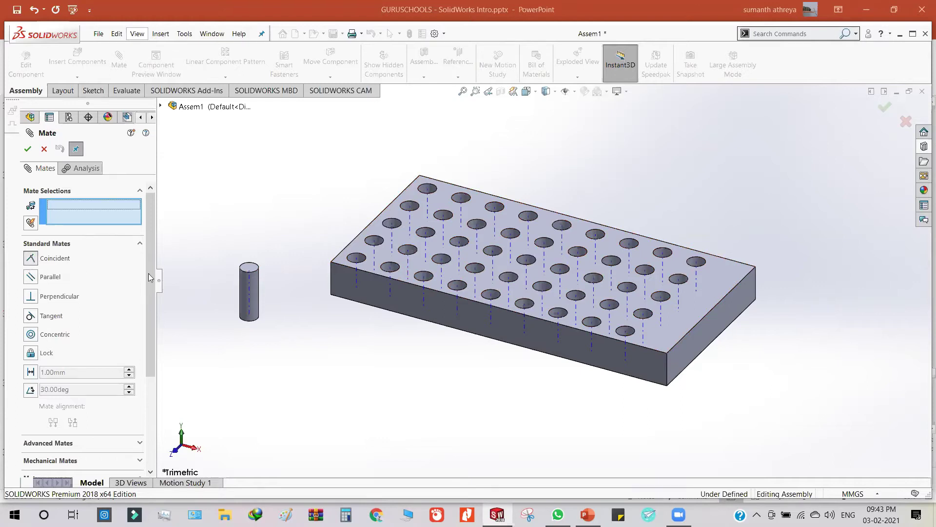
pyautogui.click(249, 287)
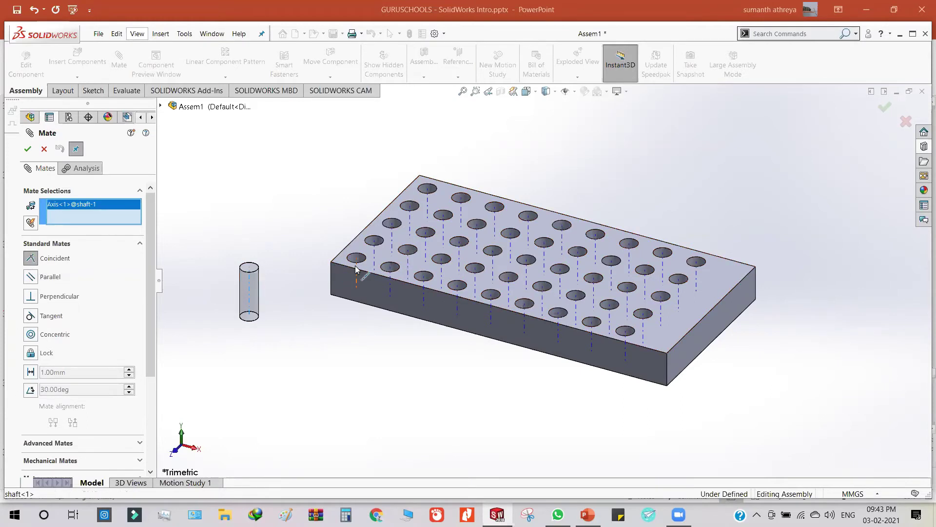
pyautogui.click(355, 268)
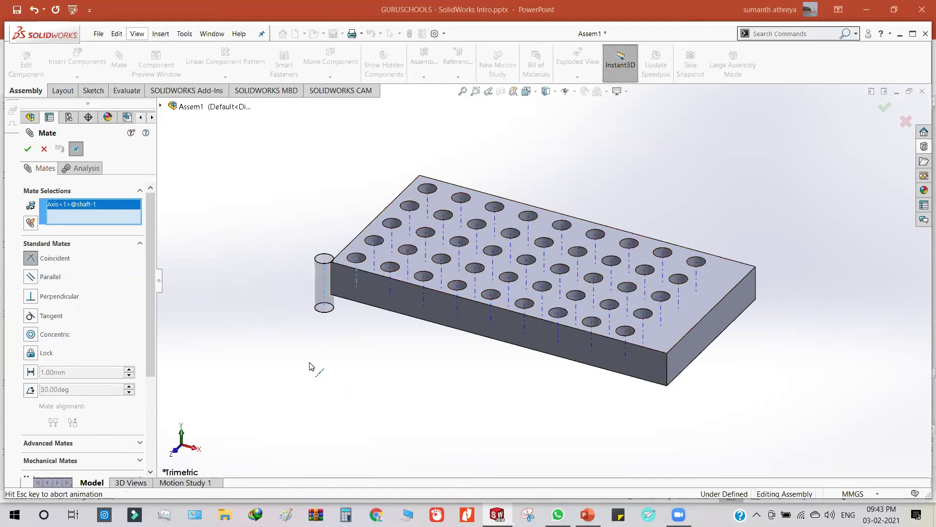
pyautogui.click(28, 151)
pyautogui.moveTo(384, 299); pyautogui.dragTo(253, 234, button='middle')
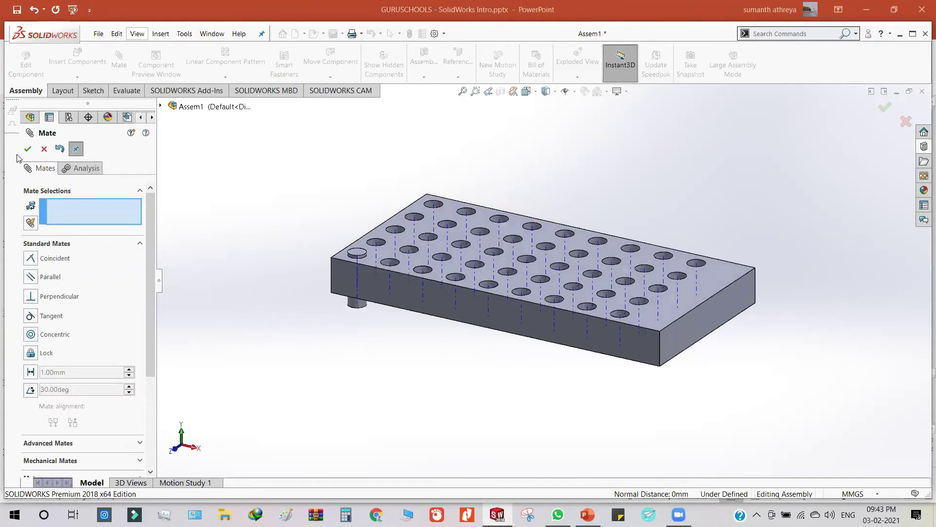
pyautogui.click(27, 149)
# - Slide the shaft up and down through the corner hole to check its remaining movement, leaving it partly above the block
pyautogui.moveTo(355, 308); pyautogui.dragTo(352, 131)
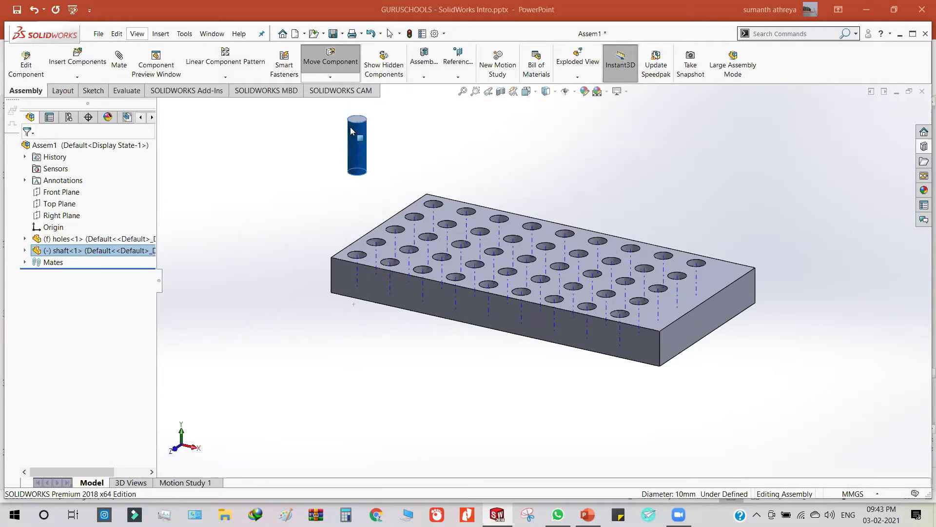
pyautogui.moveTo(350, 213); pyautogui.dragTo(354, 164)
pyautogui.moveTo(340, 275); pyautogui.dragTo(345, 229)
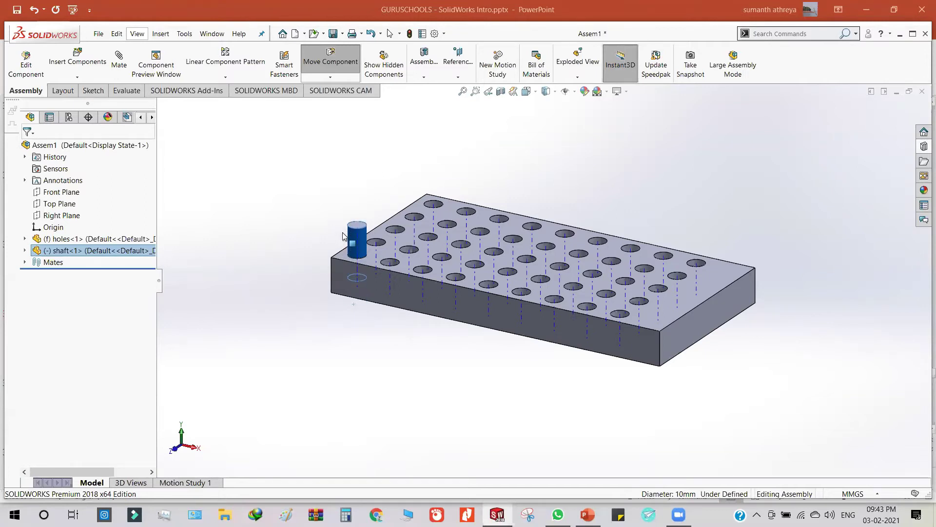
pyautogui.press('Escape')
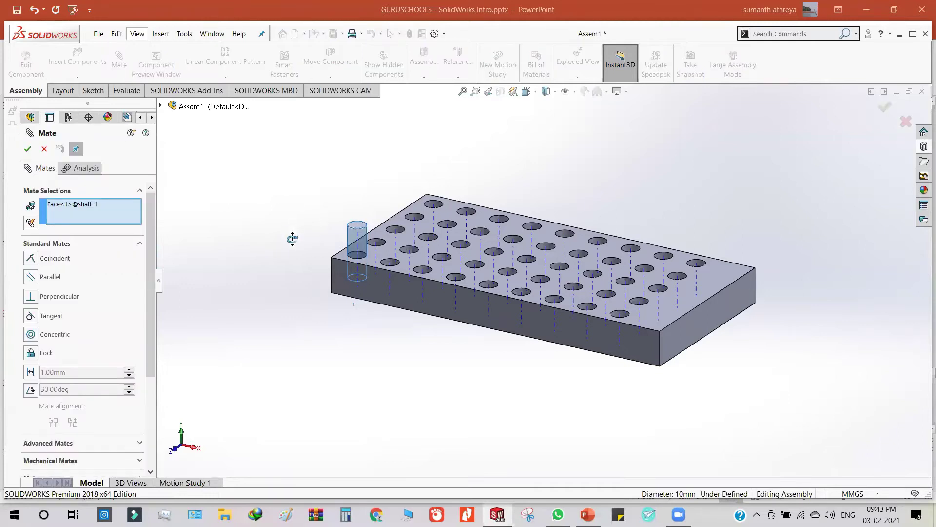
# - Try to mate the shaft's axis with the block's top face, first as coincident and as a 15 mm distance
pyautogui.moveTo(293, 236); pyautogui.dragTo(161, 214, button='middle')
pyautogui.rightClick(60, 208)
pyautogui.click(109, 211)
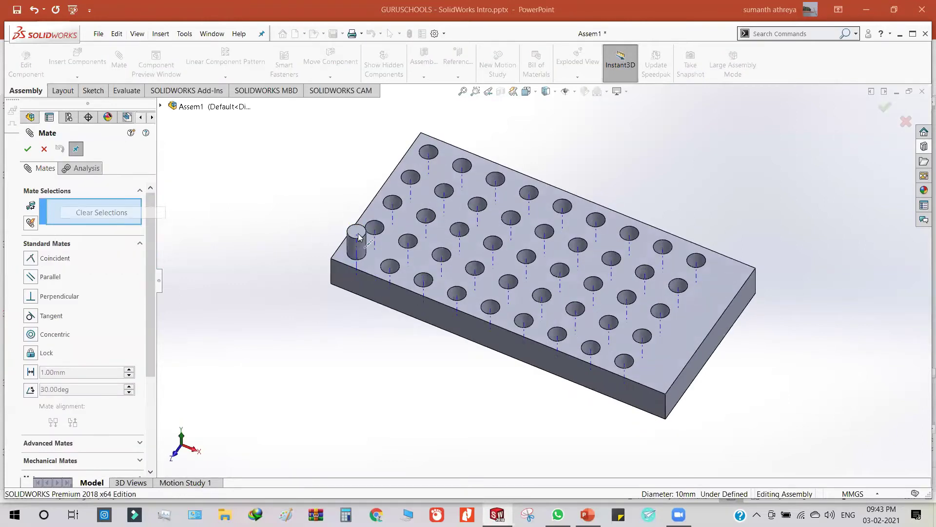
pyautogui.click(357, 264)
pyautogui.click(389, 251)
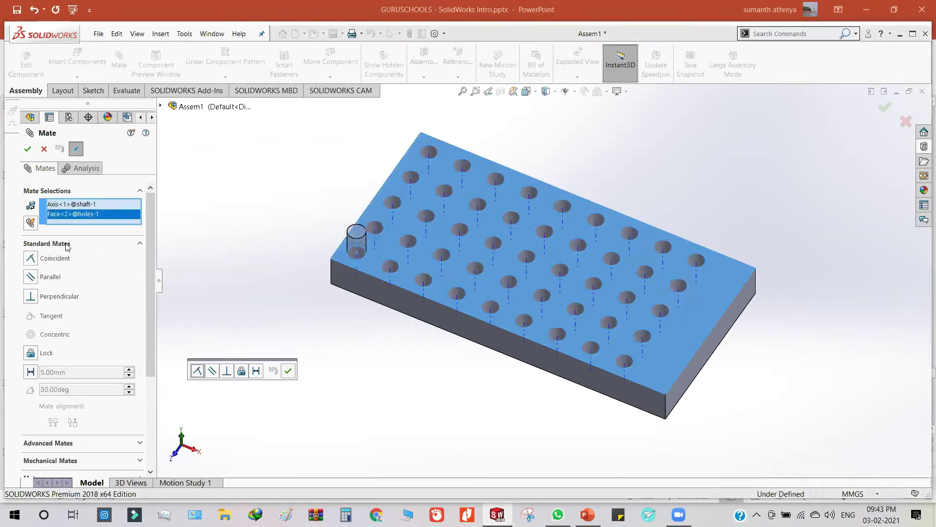
pyautogui.click(30, 258)
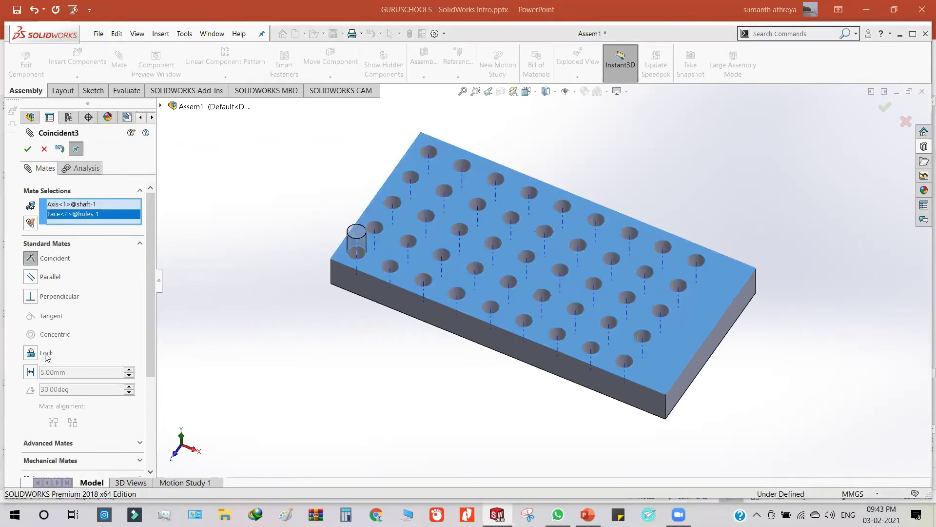
pyautogui.click(31, 372)
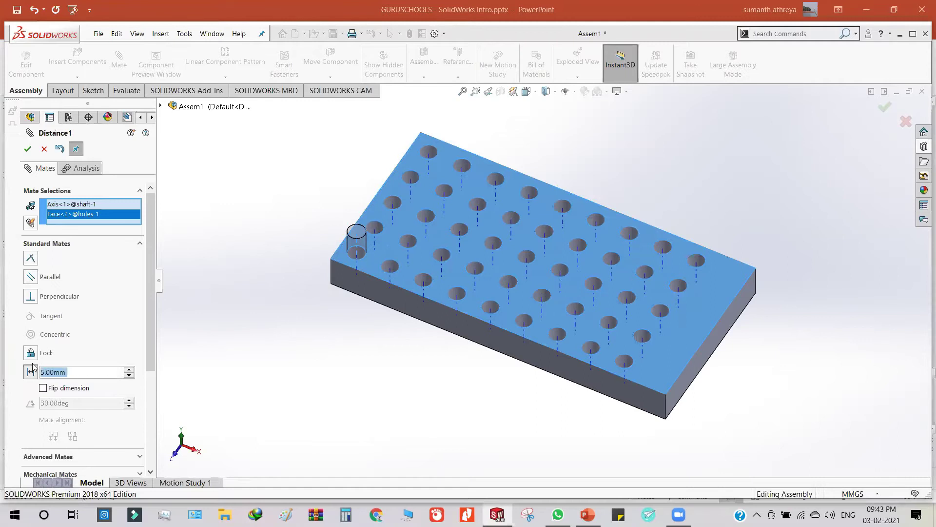
pyautogui.click(129, 370)
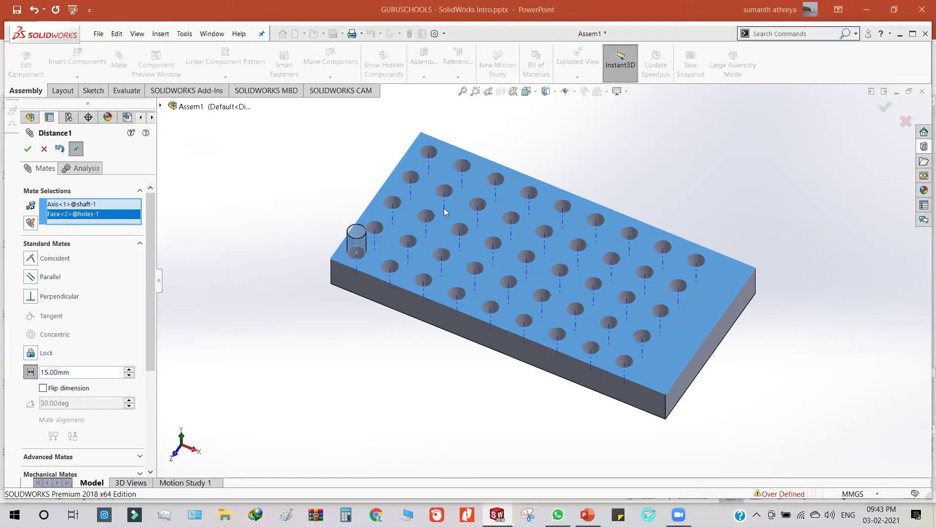
pyautogui.click(551, 308)
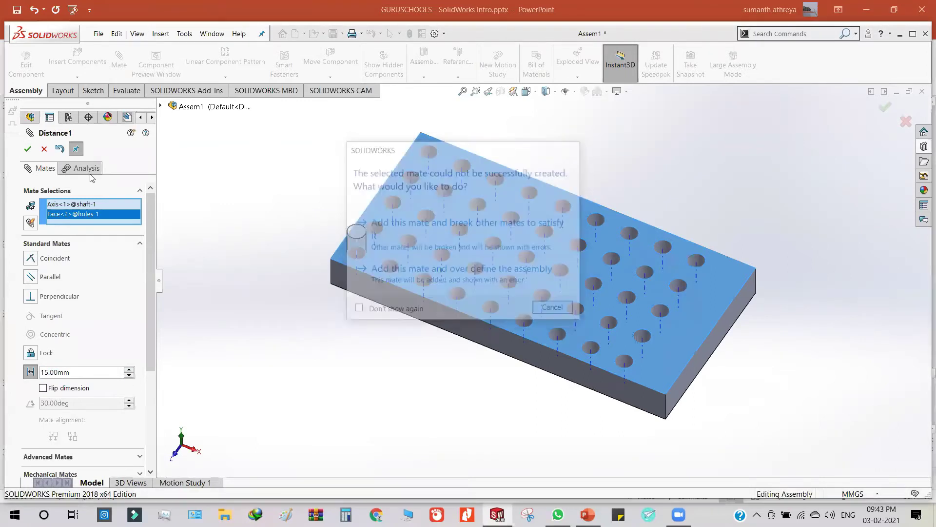
# - Add a coincident mate between the shaft's top circular edge and the block's top face, and finish mating
pyautogui.moveTo(281, 292); pyautogui.dragTo(277, 234, button='middle')
pyautogui.click(364, 226)
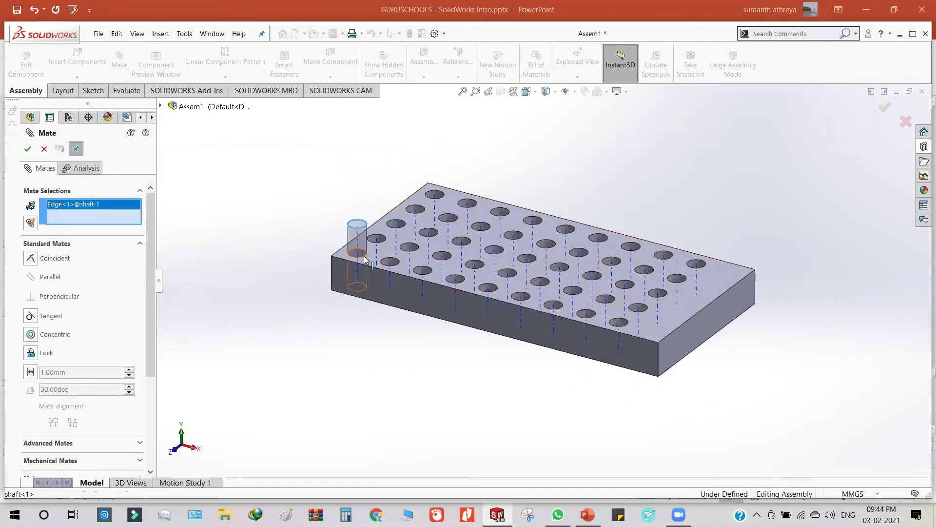
pyautogui.click(372, 264)
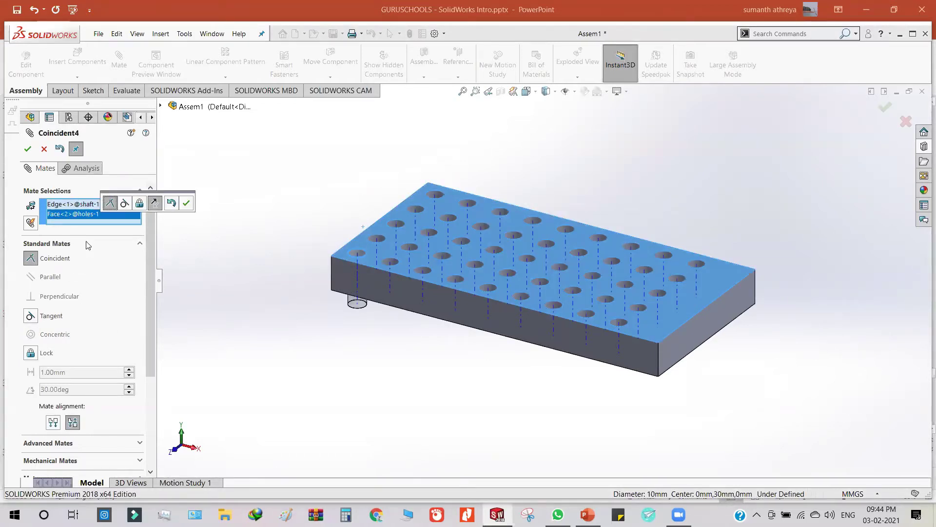
pyautogui.click(186, 206)
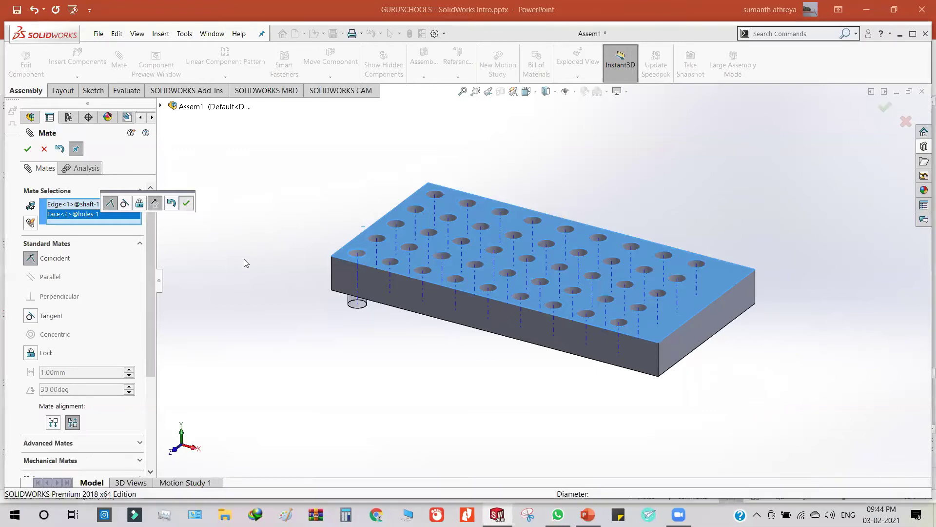
pyautogui.scroll(-5, 368, 262)
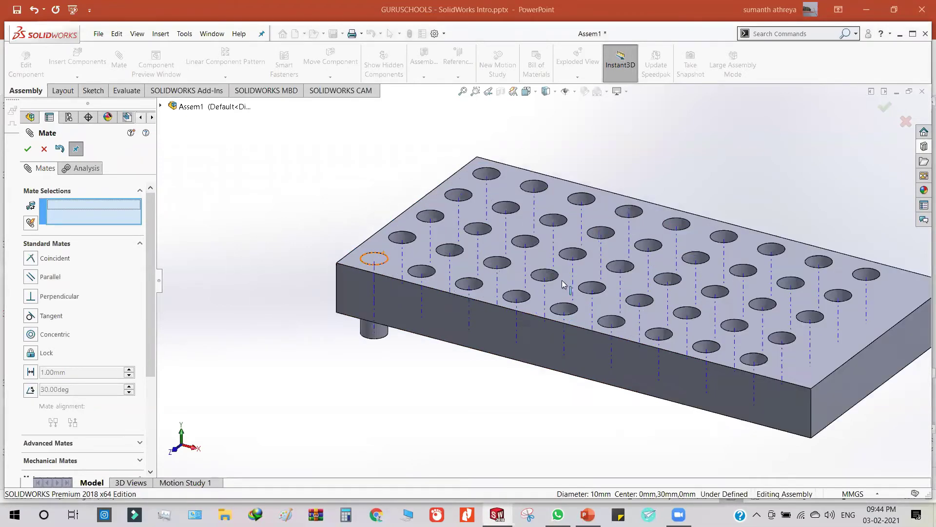
pyautogui.scroll(2, 515, 292)
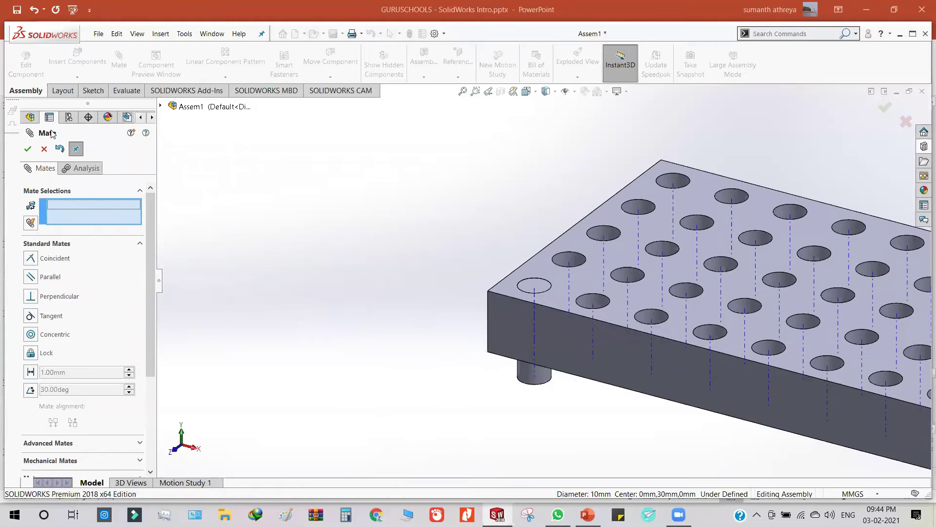
pyautogui.press('Escape')
# - Try to move the mated shaft along its hole to check whether it is held in place
pyautogui.click(538, 336)
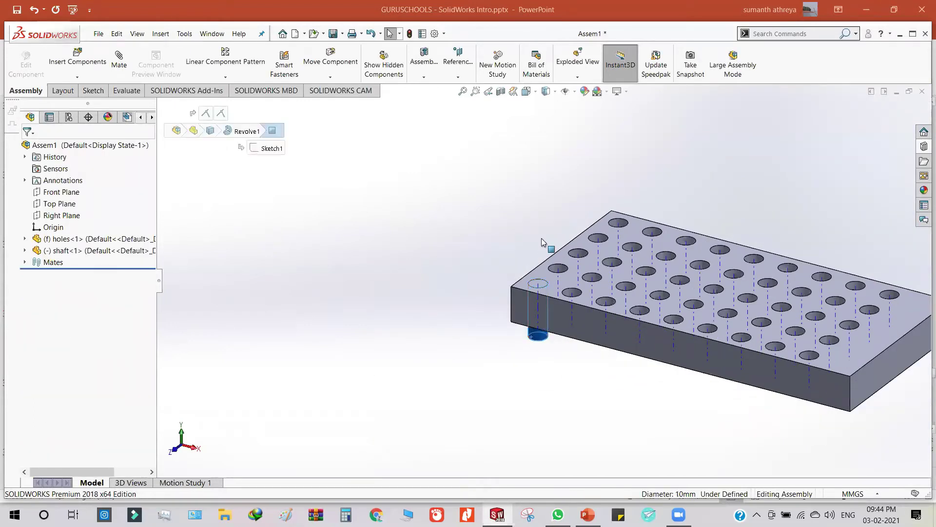
pyautogui.moveTo(543, 243); pyautogui.dragTo(545, 267)
pyautogui.press('Escape')
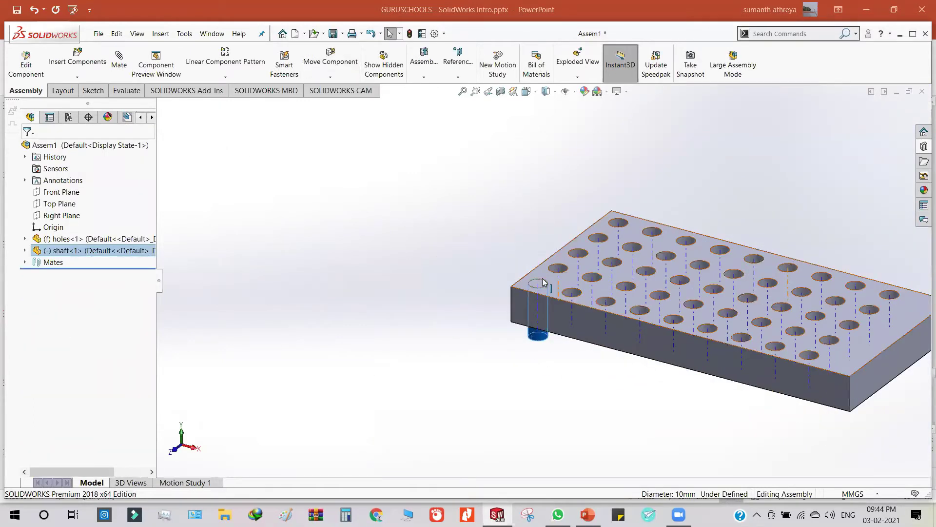
pyautogui.scroll(2, 583, 282)
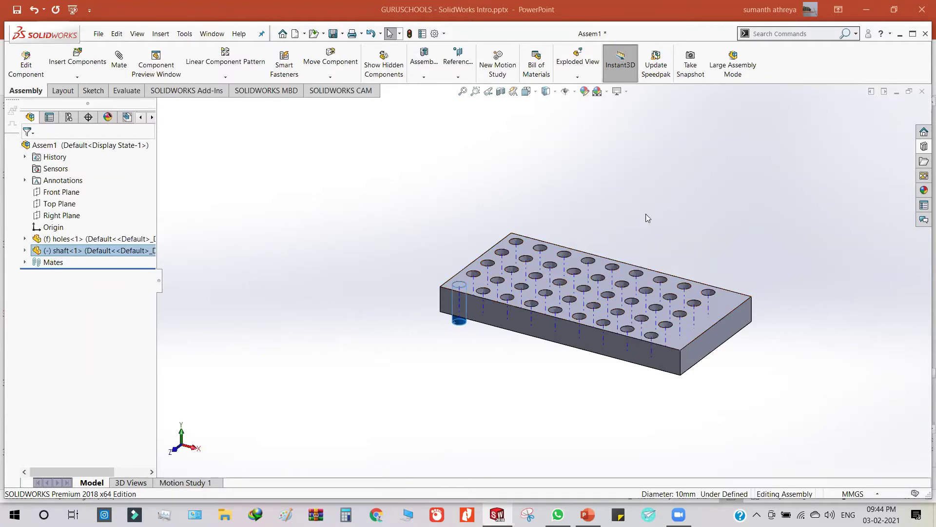
# - Close the assembly without saving it and create a new drawing document, dismissing the sheet format selection
pyautogui.click(922, 93)
pyautogui.click(412, 267)
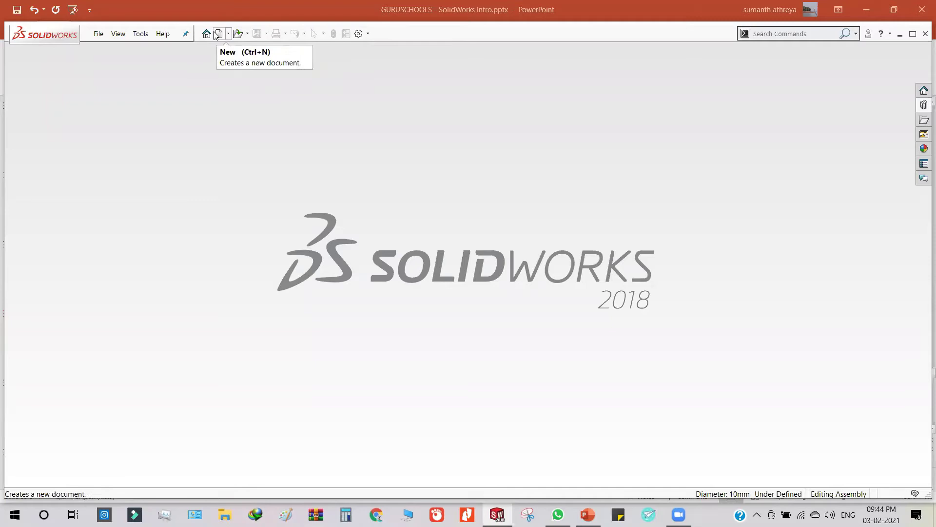
pyautogui.click(219, 33)
pyautogui.click(623, 199)
pyautogui.click(544, 334)
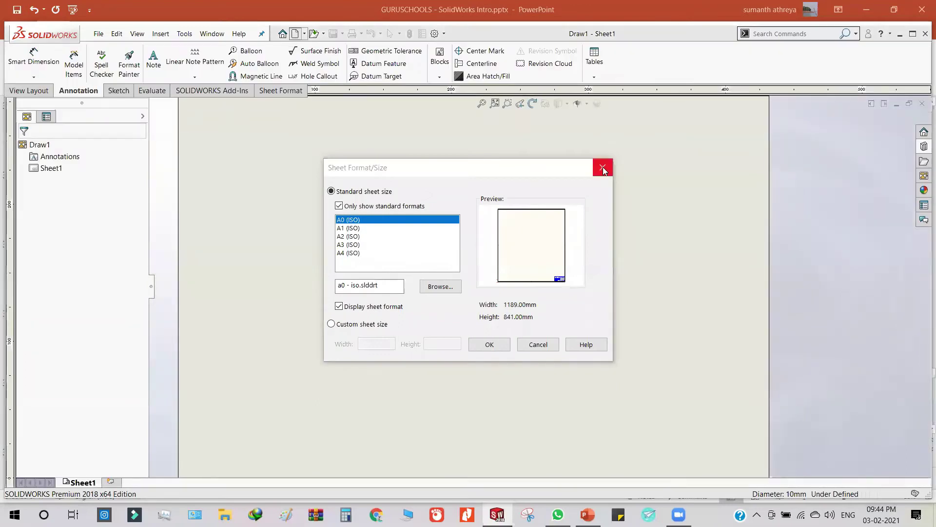
pyautogui.click(603, 169)
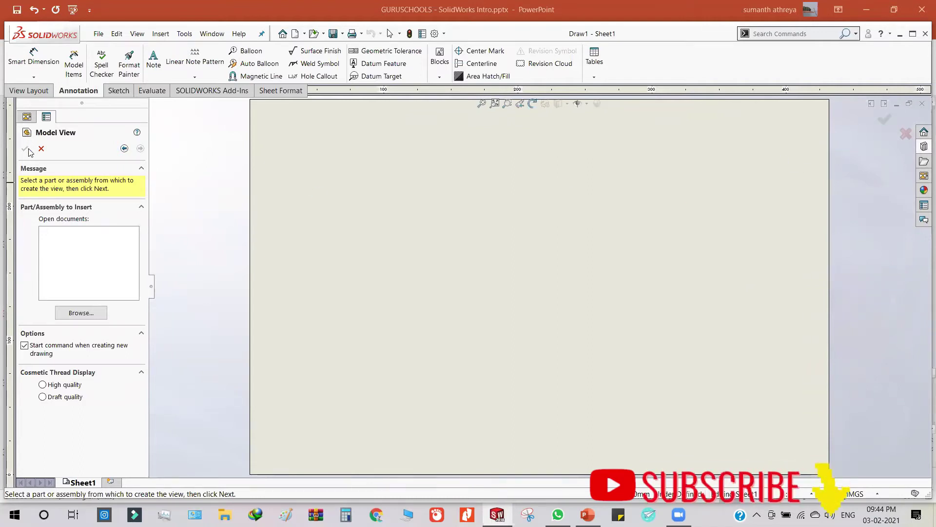
# - Place an isometric view of Assem3.SLDASM on the drawing sheet and change its orientation to the side view of the short end
pyautogui.click(95, 312)
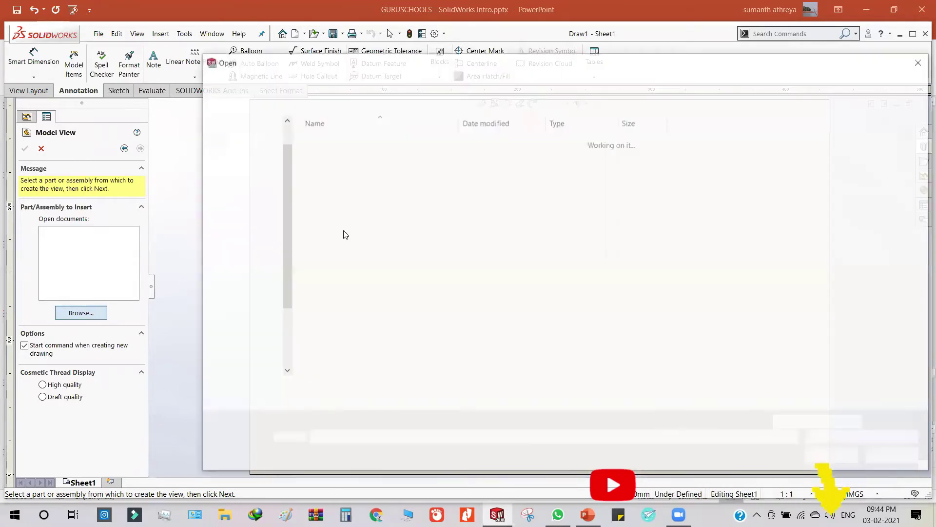
pyautogui.click(350, 246)
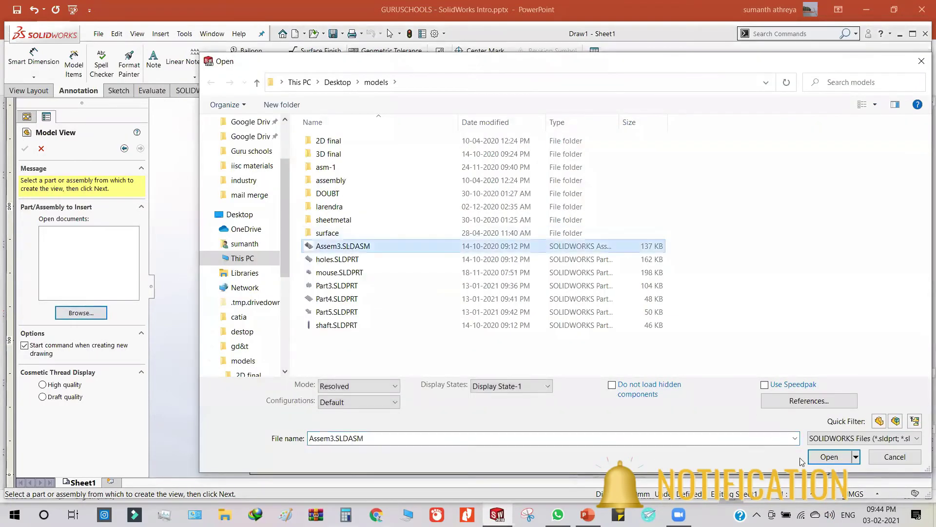
pyautogui.press('Return')
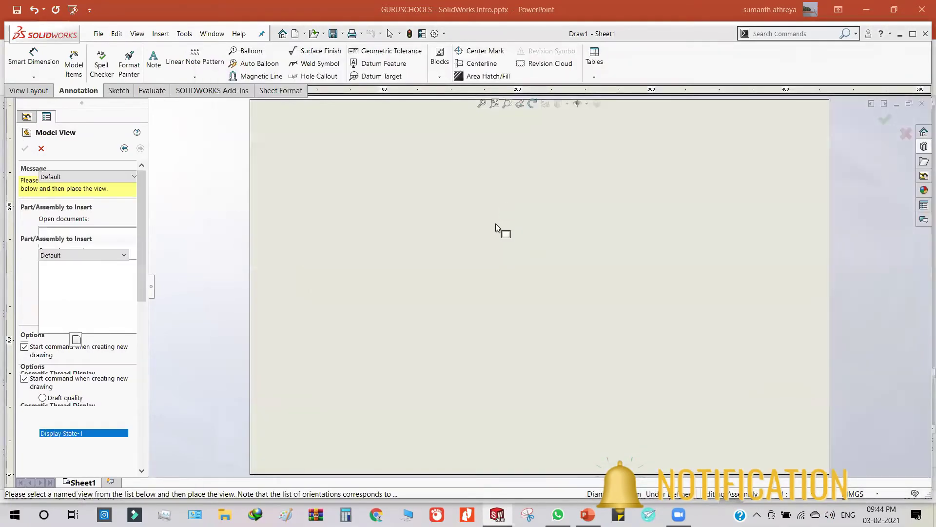
pyautogui.click(91, 321)
pyautogui.click(512, 254)
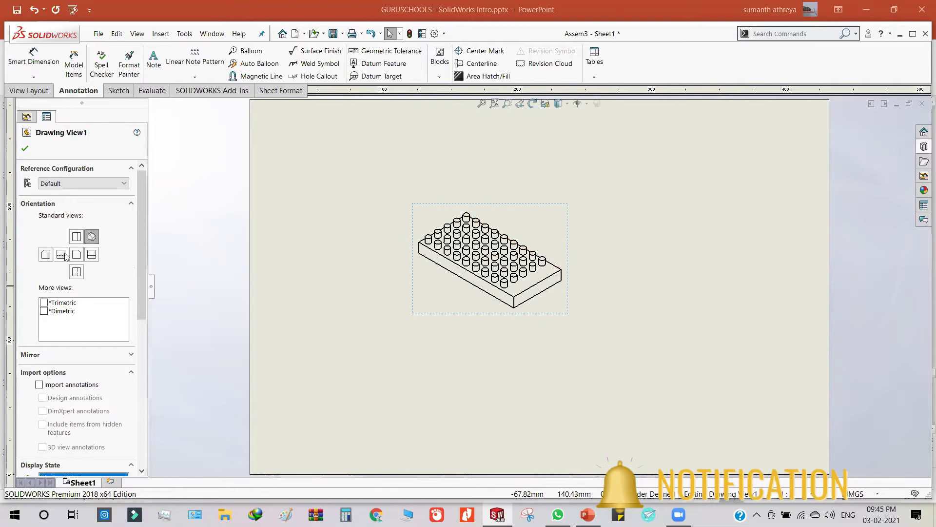
pyautogui.click(63, 254)
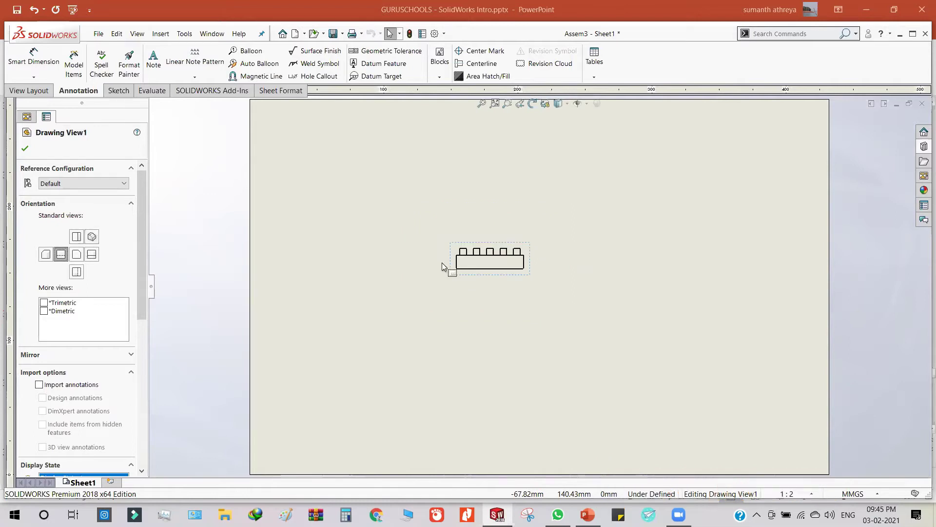
# - Try other standard orientations for the drawing view and settle on the side view showing the block's long side
pyautogui.click(76, 254)
pyautogui.click(91, 254)
pyautogui.click(77, 272)
pyautogui.click(76, 254)
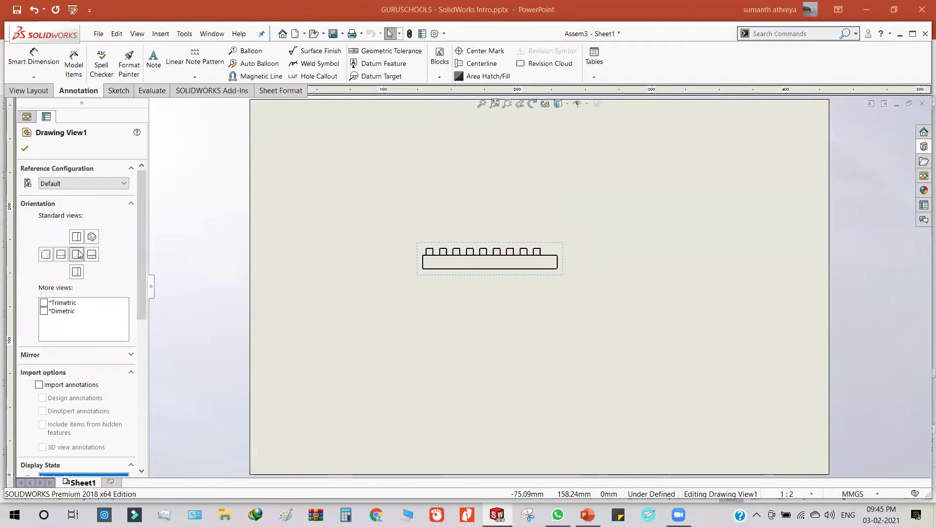
pyautogui.click(25, 148)
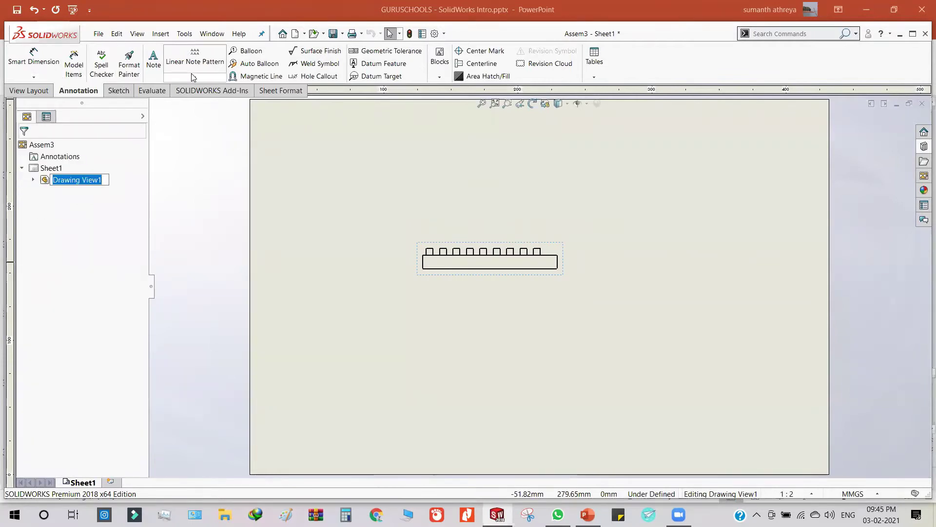
# - Create section view A-A with a vertical cutting line through the middle of the drawing view and place it to the view's right
pyautogui.click(51, 89)
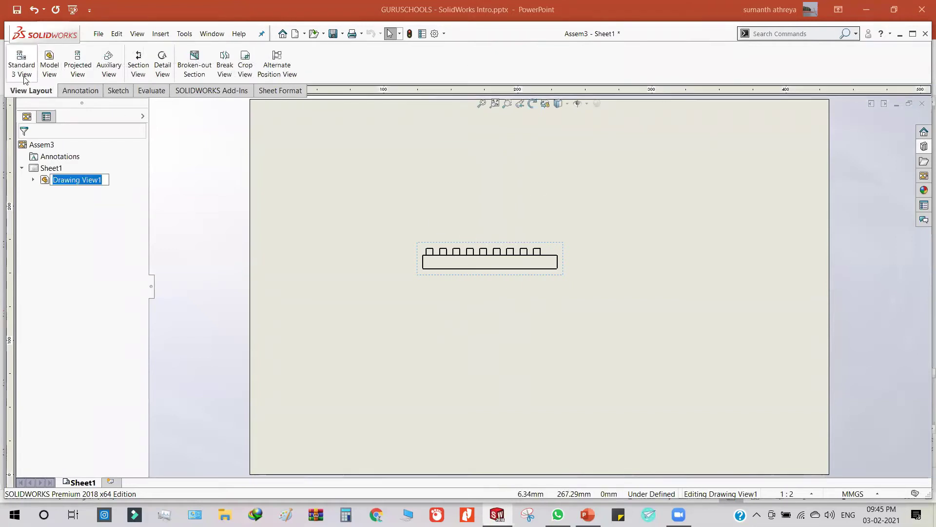
pyautogui.click(138, 64)
pyautogui.press('v')
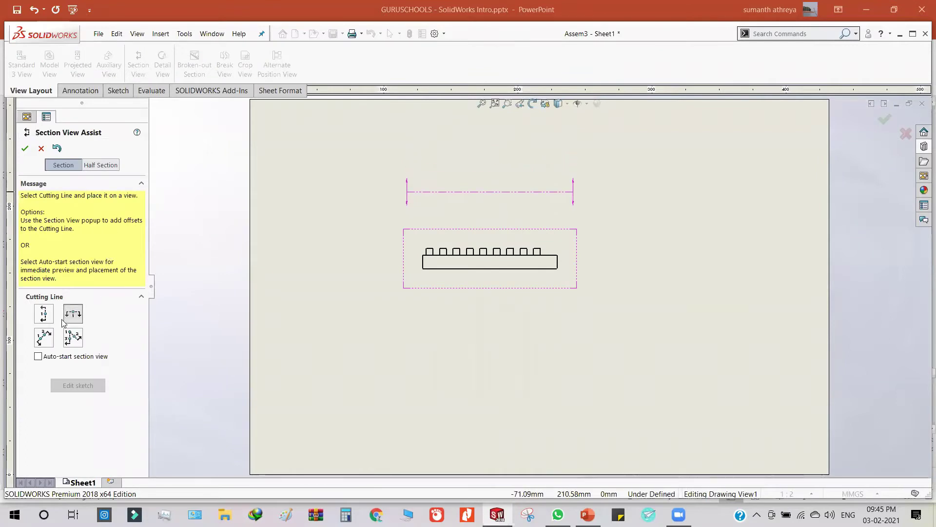
pyautogui.click(490, 202)
pyautogui.rightClick(592, 269)
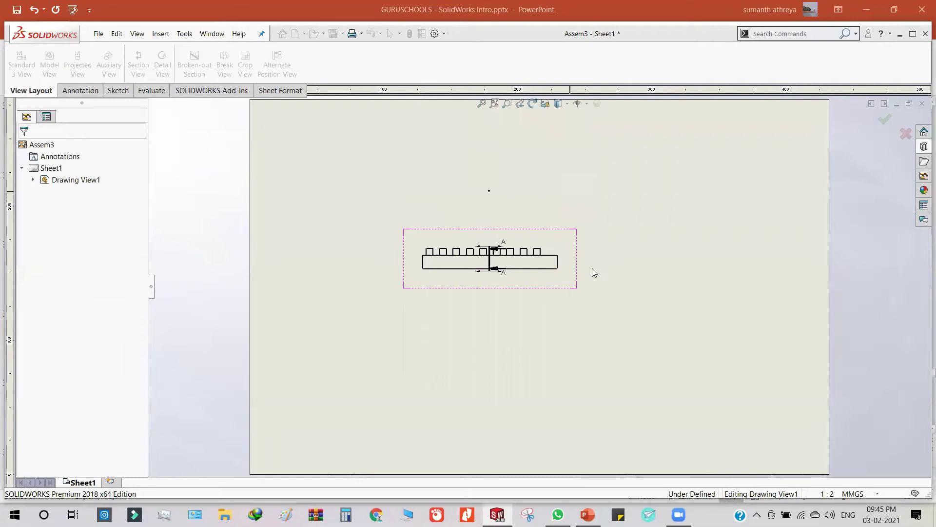
pyautogui.click(515, 308)
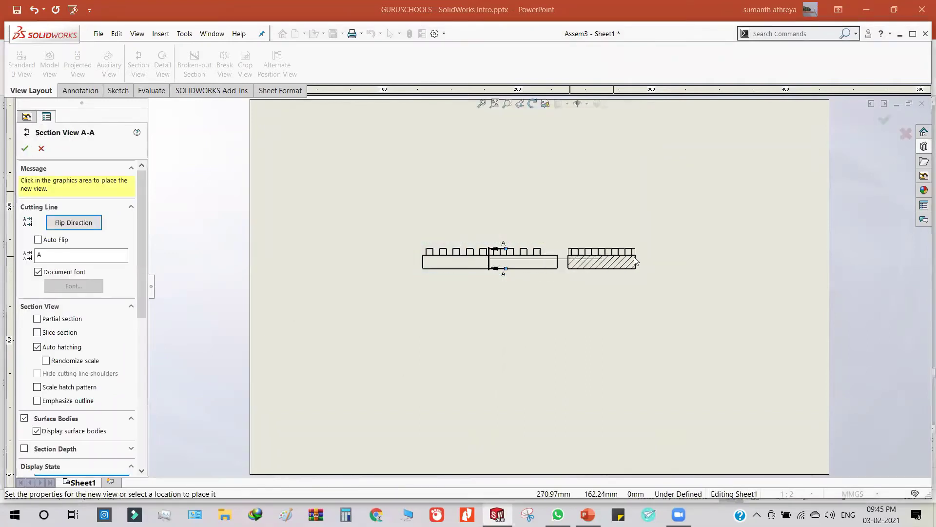
pyautogui.click(595, 322)
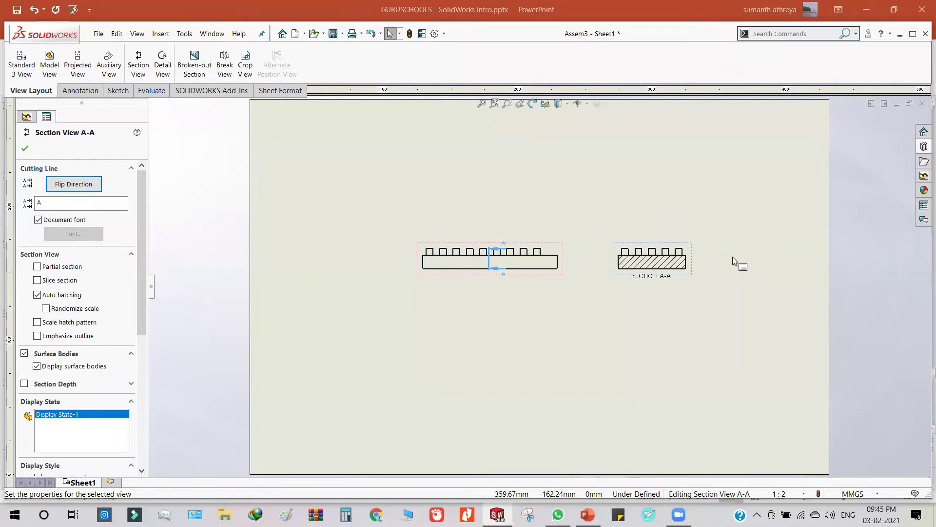
# - Look over the section view and the Geometric Tolerance options, and dismiss them without adding a tolerance
pyautogui.scroll(-2, 708, 259)
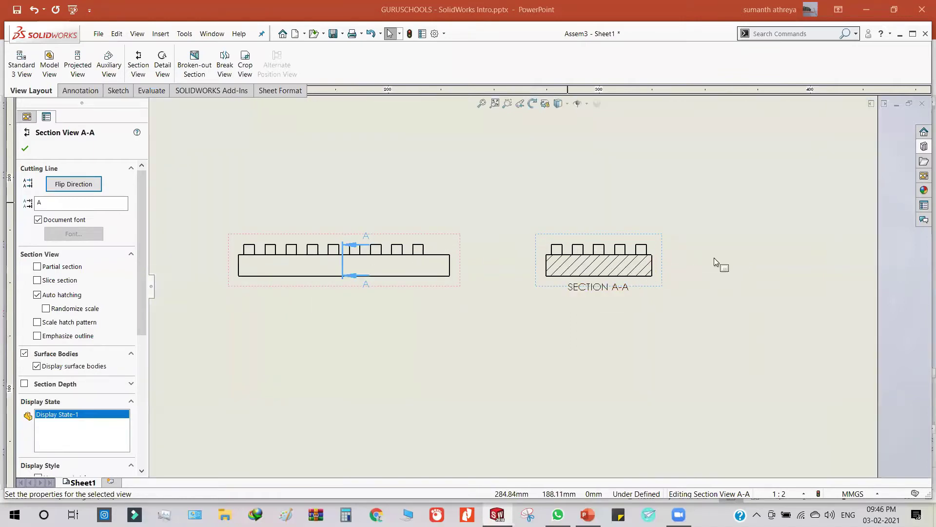
pyautogui.scroll(3, 540, 287)
pyautogui.click(90, 92)
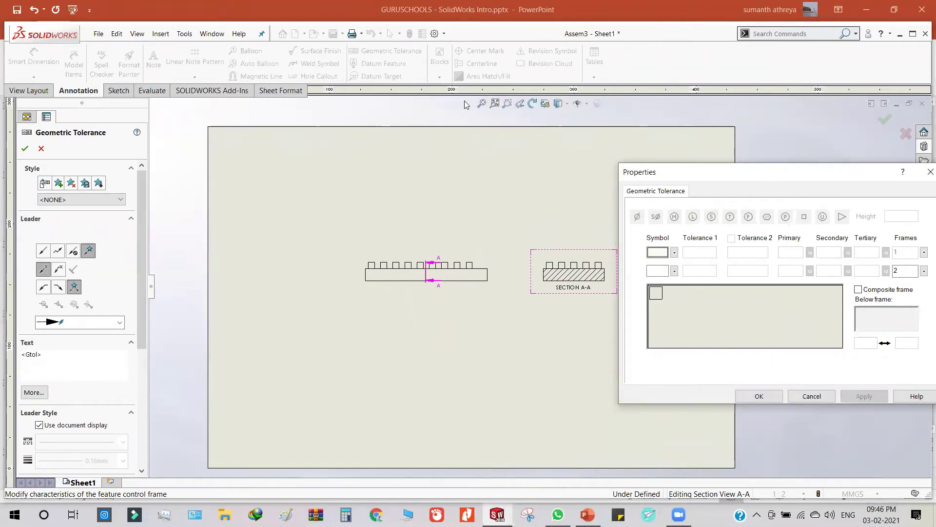
pyautogui.moveTo(768, 177); pyautogui.dragTo(666, 158)
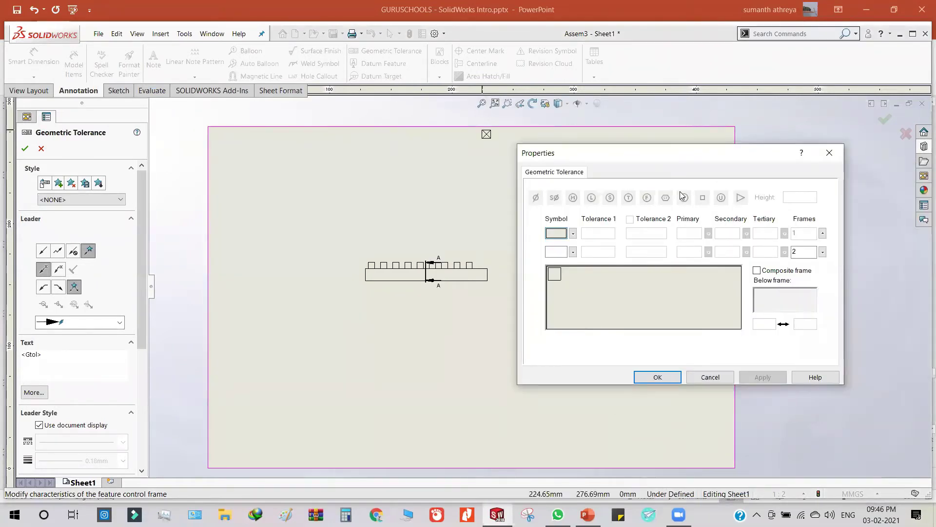
pyautogui.click(829, 153)
# - Close the drawing without saving it and create a new part document
pyautogui.click(923, 104)
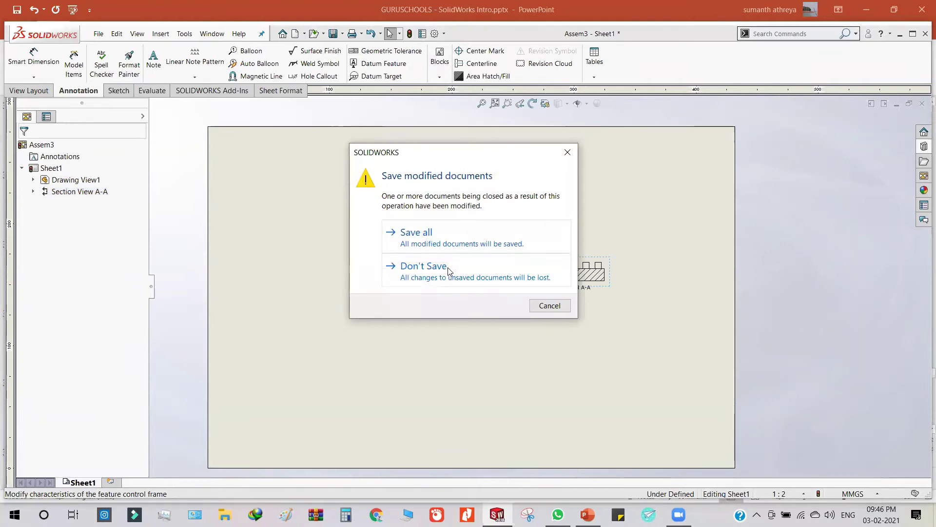
pyautogui.click(448, 268)
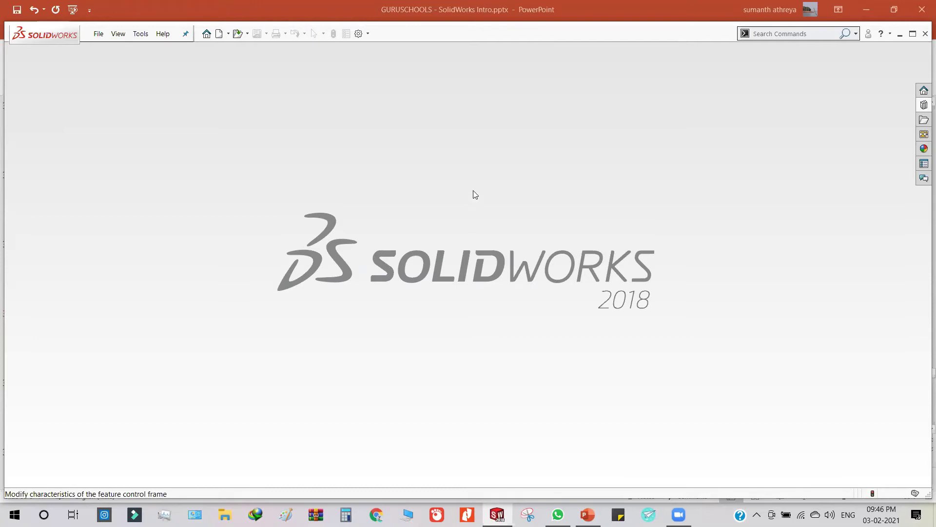
pyautogui.click(217, 34)
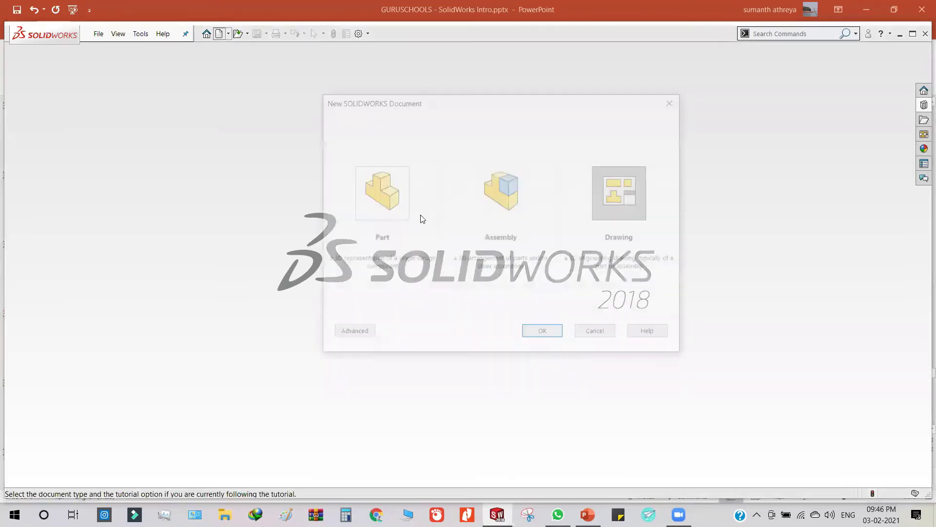
pyautogui.click(380, 190)
pyautogui.click(536, 334)
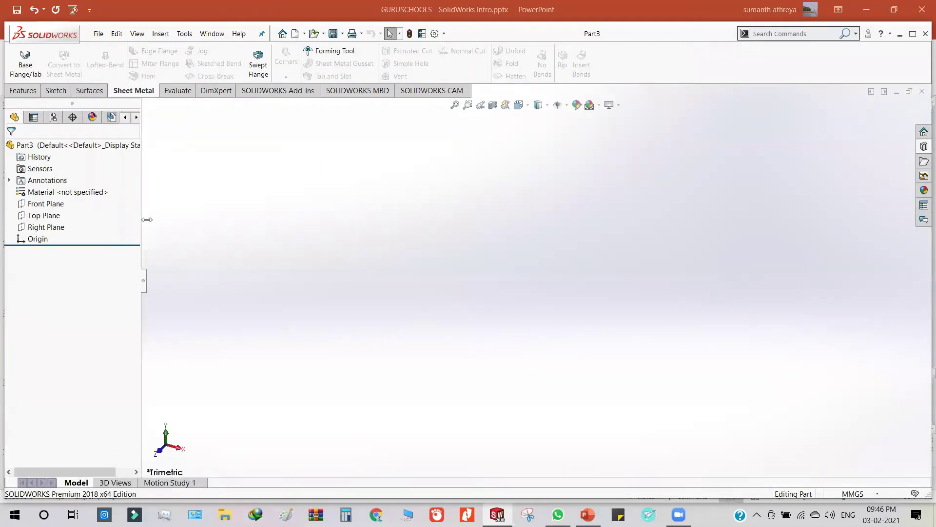
# - Start a sketch on the Right Plane
pyautogui.click(46, 204)
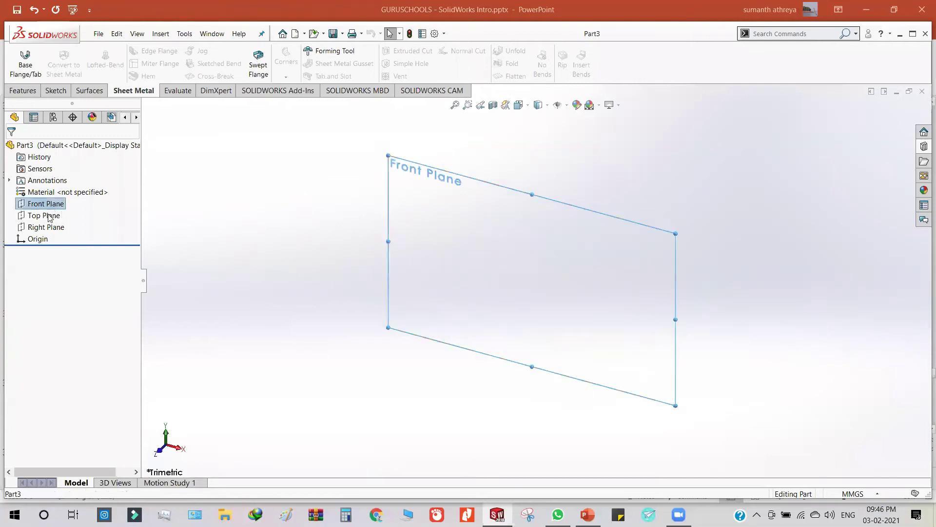
pyautogui.click(46, 227)
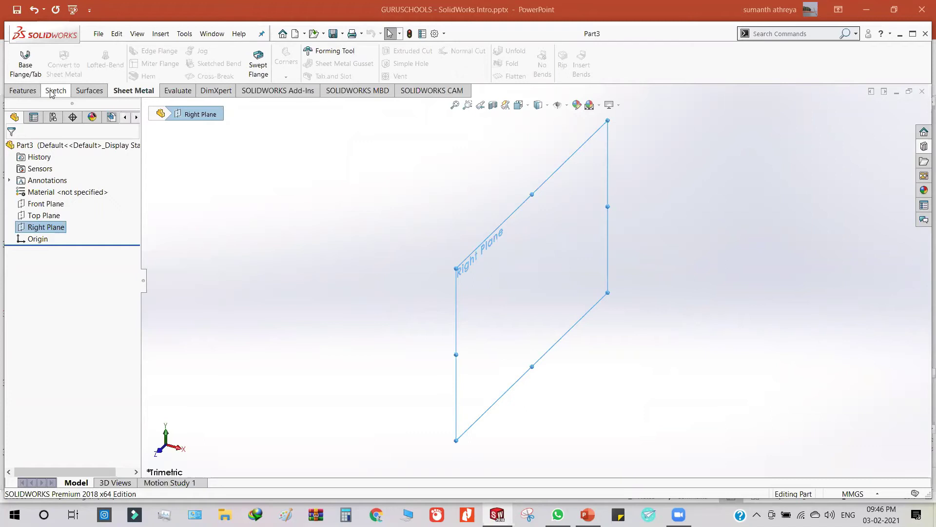
pyautogui.click(55, 90)
pyautogui.click(19, 56)
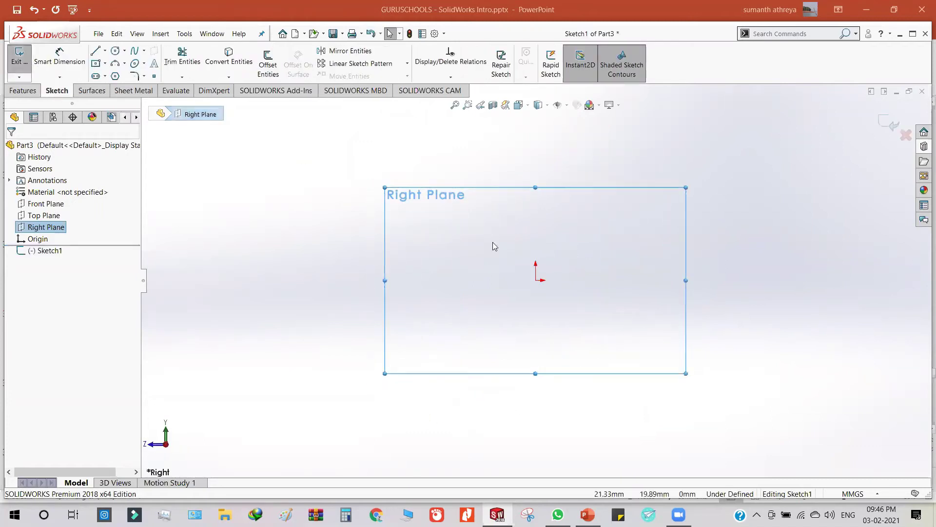
pyautogui.click(135, 50)
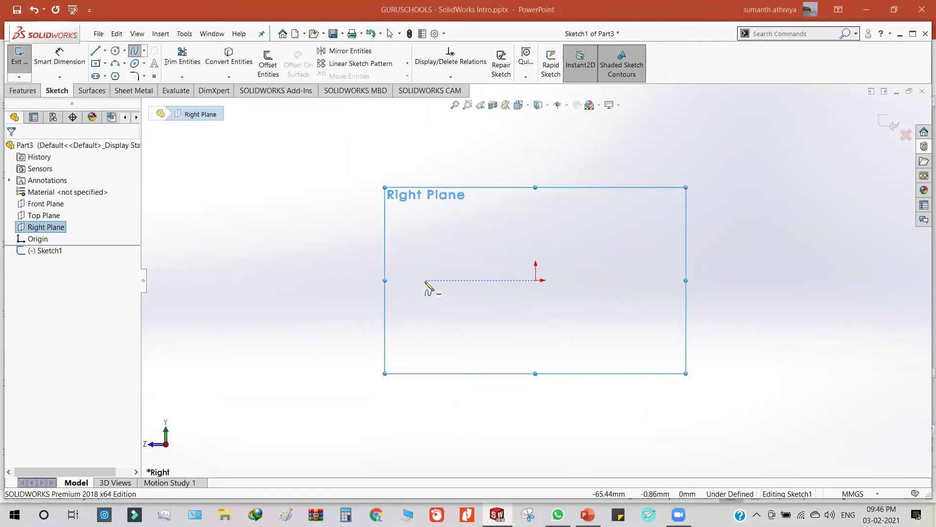
pyautogui.click(425, 280)
pyautogui.click(524, 175)
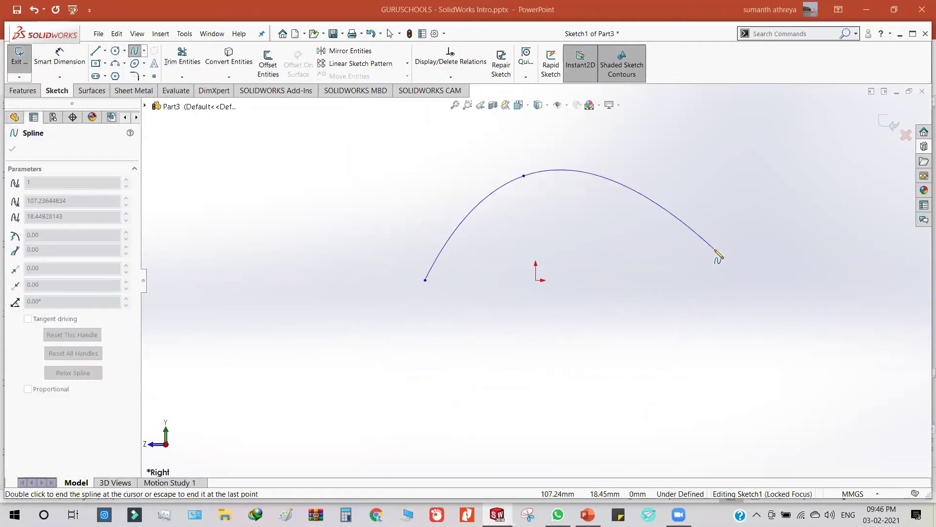
pyautogui.click(656, 221)
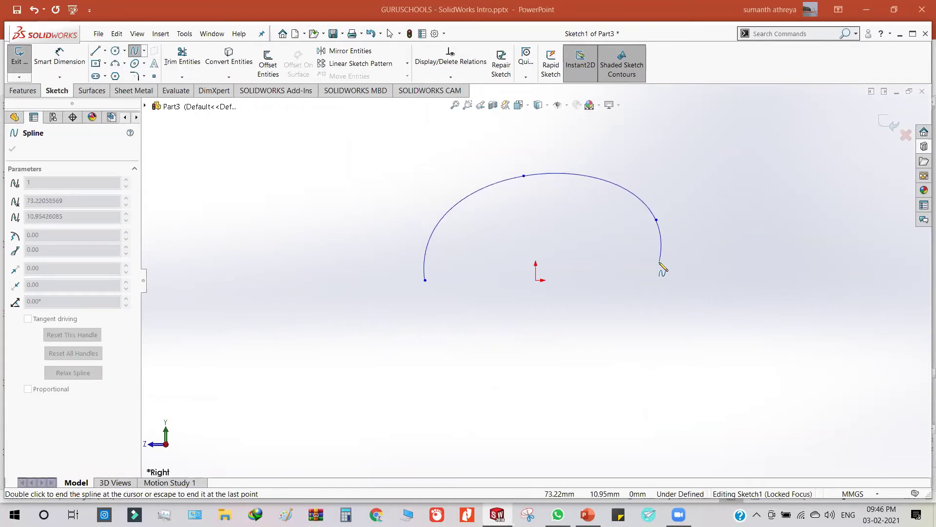
pyautogui.press('Escape')
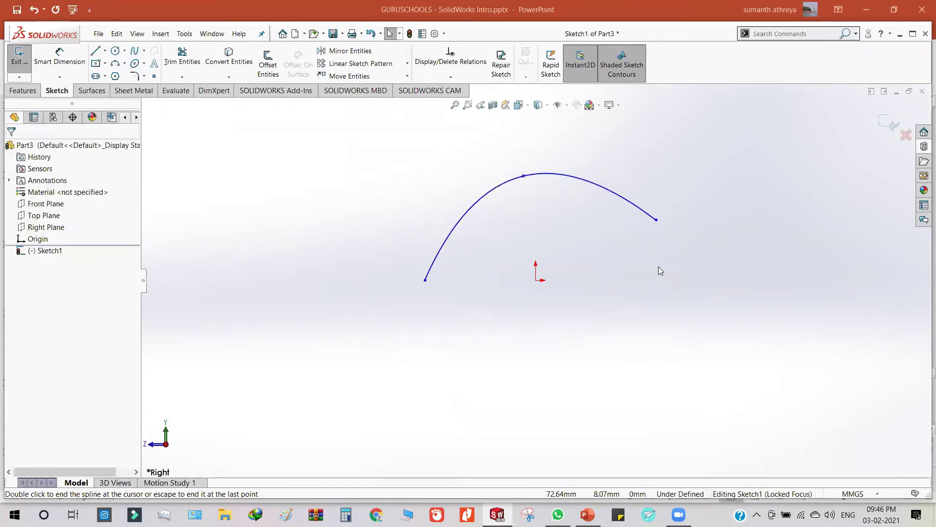
pyautogui.click(618, 193)
pyautogui.press('Delete')
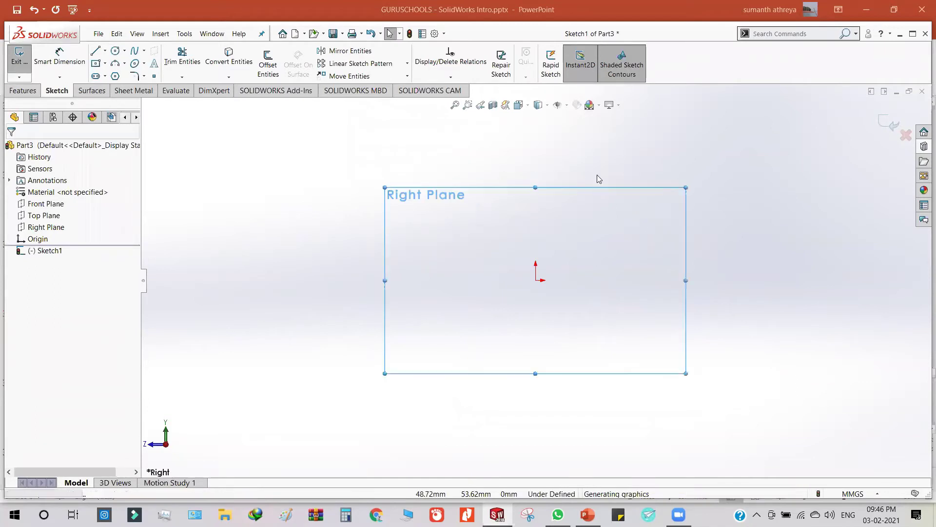
# - Sketch an open four-point spline arching over the origin, with its right endpoint about 85 mm horizontally from the origin
pyautogui.click(135, 50)
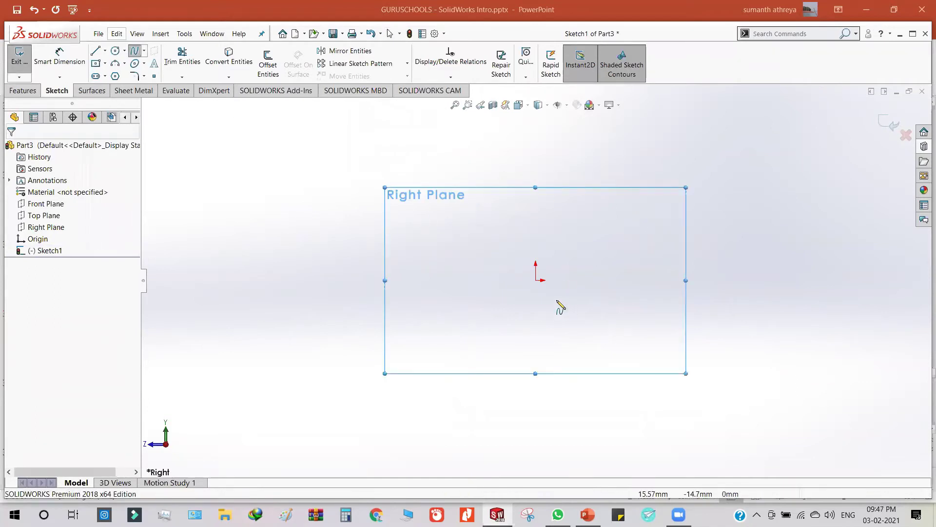
pyautogui.click(416, 280)
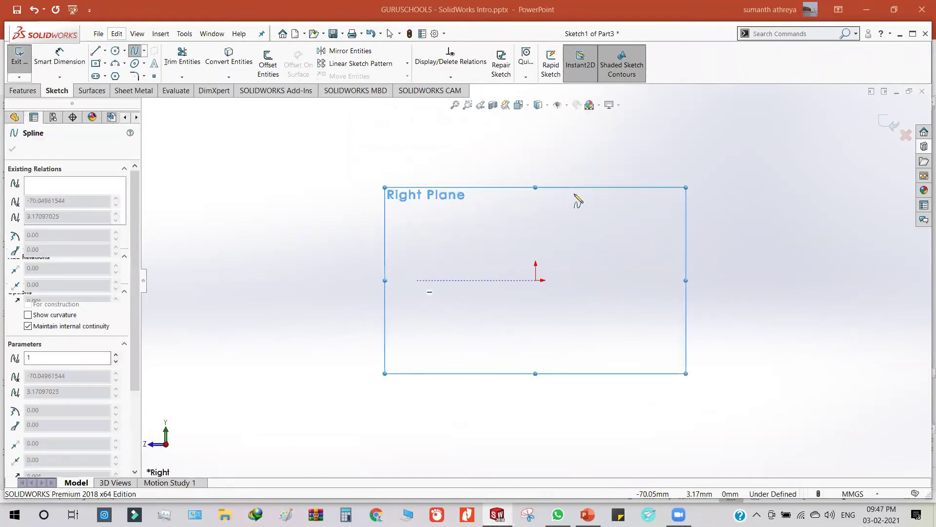
pyautogui.click(583, 201)
pyautogui.click(672, 250)
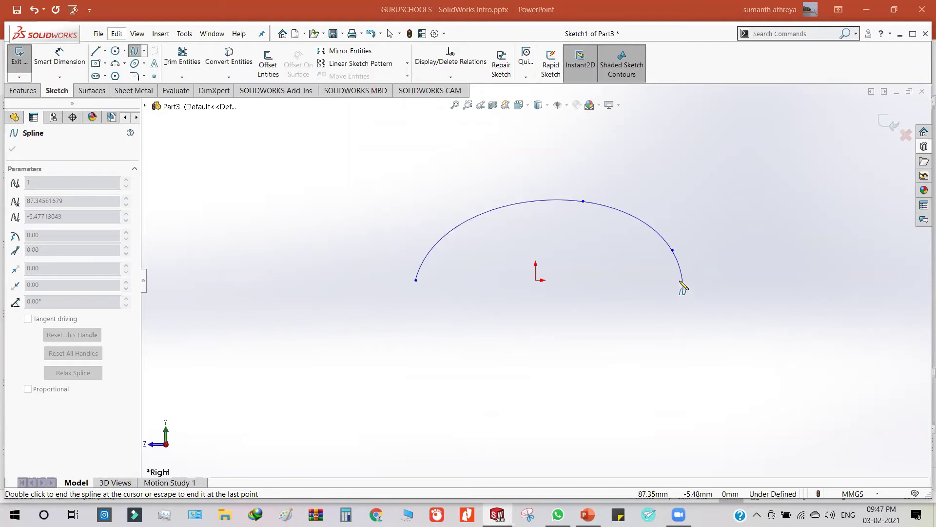
pyautogui.click(680, 281)
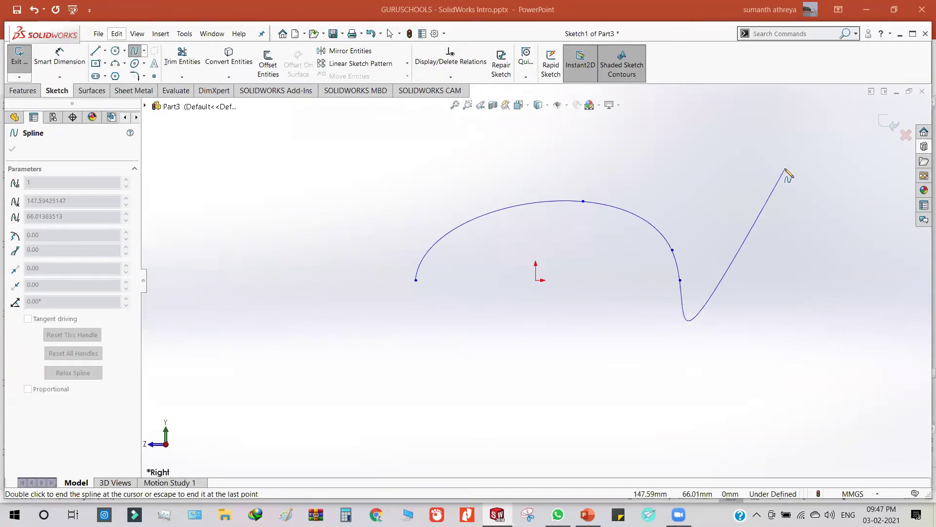
pyautogui.press('Escape')
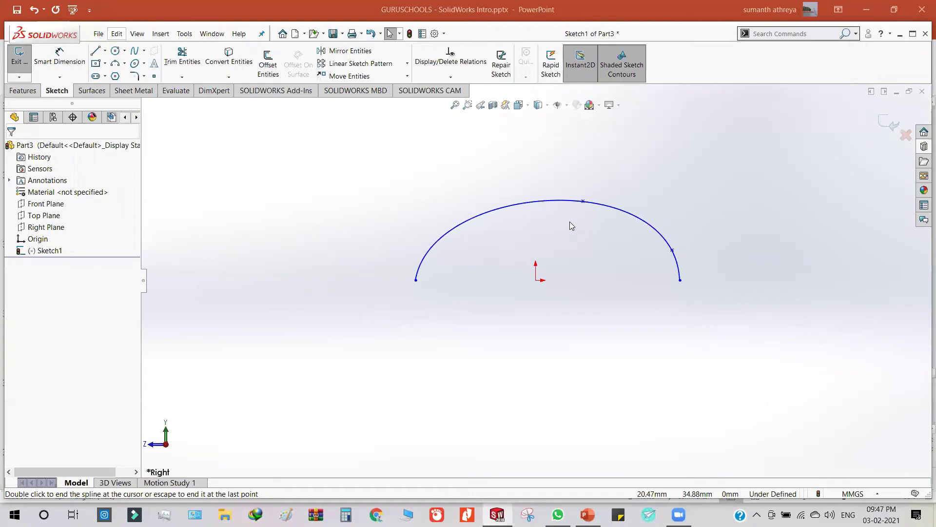
# - Dimension the horizontal distance from the origin to the spline's right endpoint as 100 mm
pyautogui.click(55, 62)
pyautogui.click(536, 281)
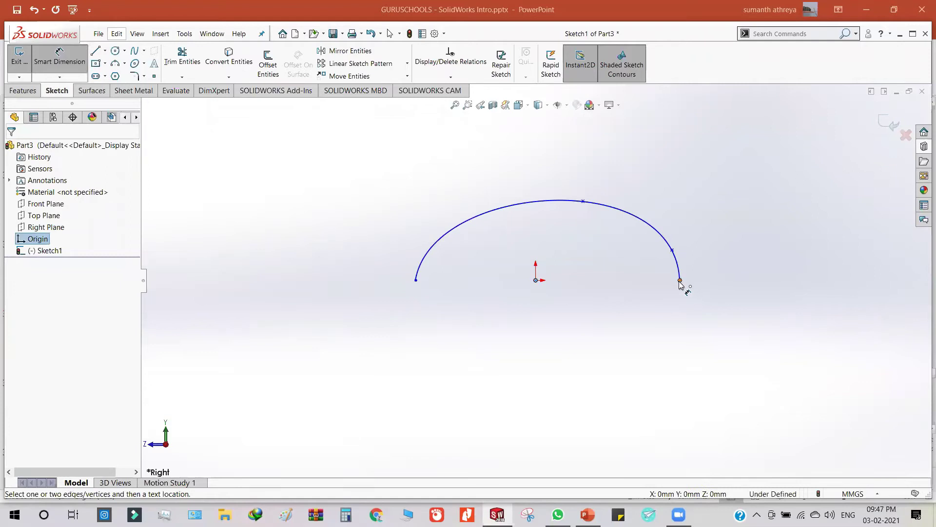
pyautogui.click(681, 281)
pyautogui.click(621, 343)
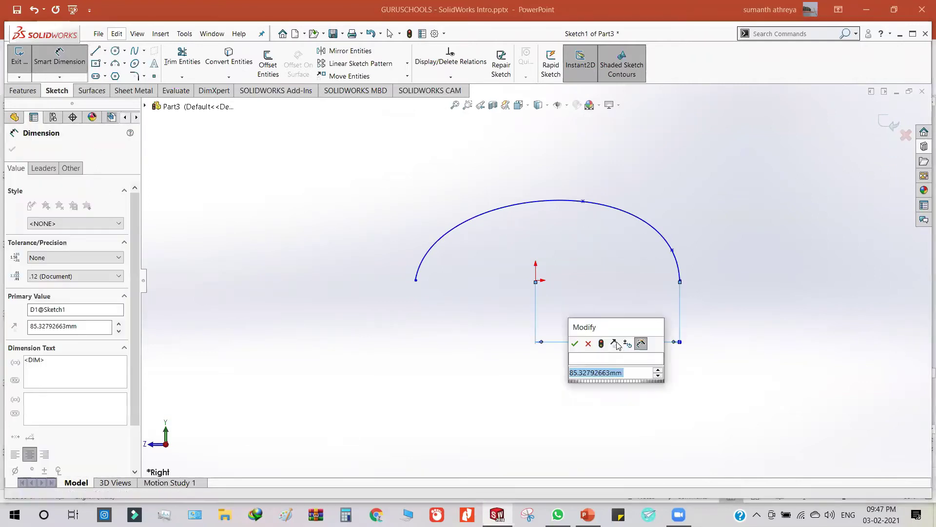
pyautogui.write('100')
pyautogui.press('Return')
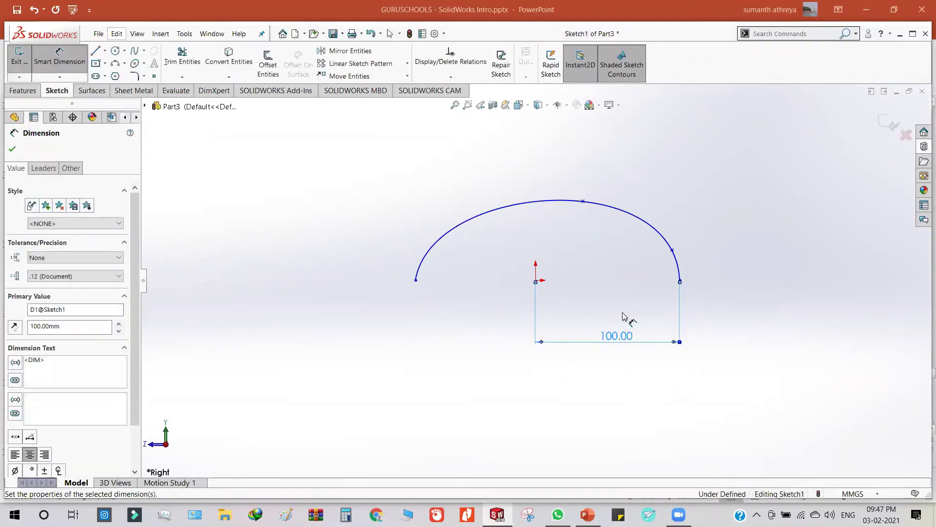
# - Dimension the horizontal distance between the spline's two endpoints as 180 mm and exit the sketch
pyautogui.click(416, 281)
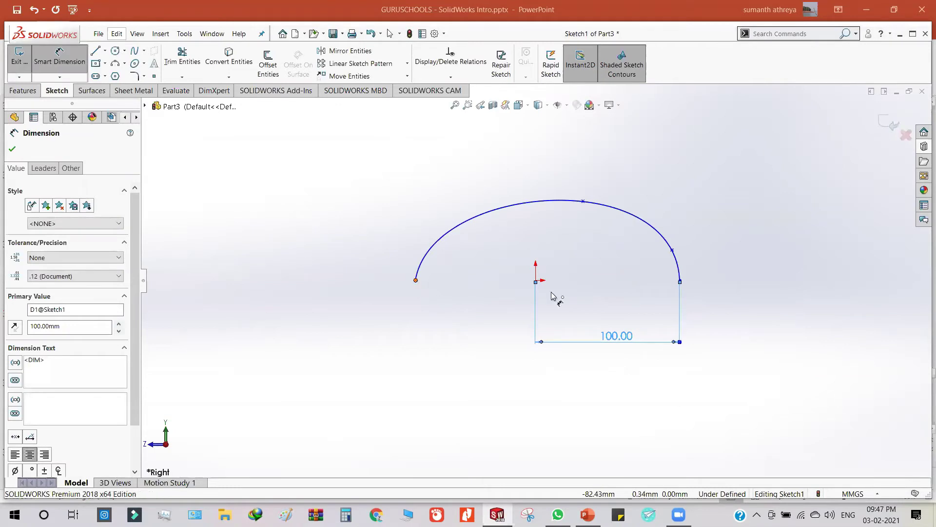
pyautogui.click(680, 281)
pyautogui.click(523, 397)
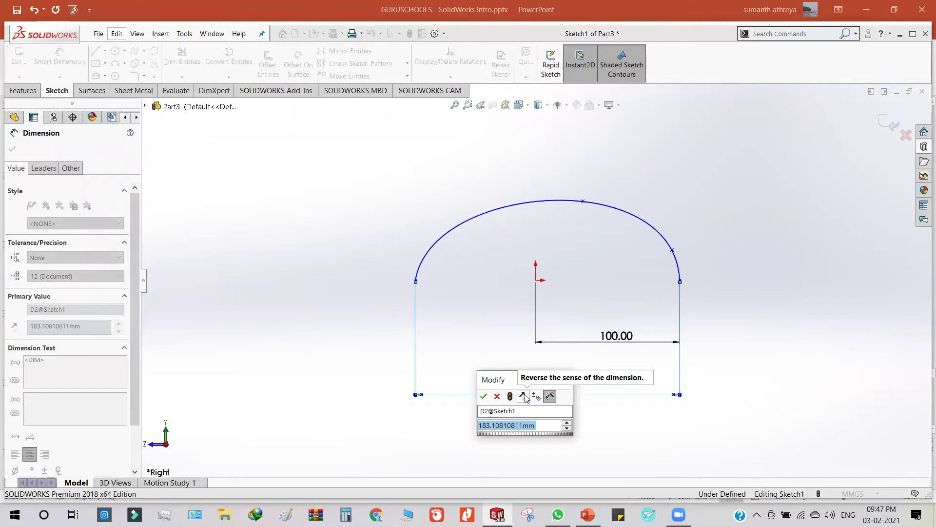
pyautogui.write('180')
pyautogui.press('Return')
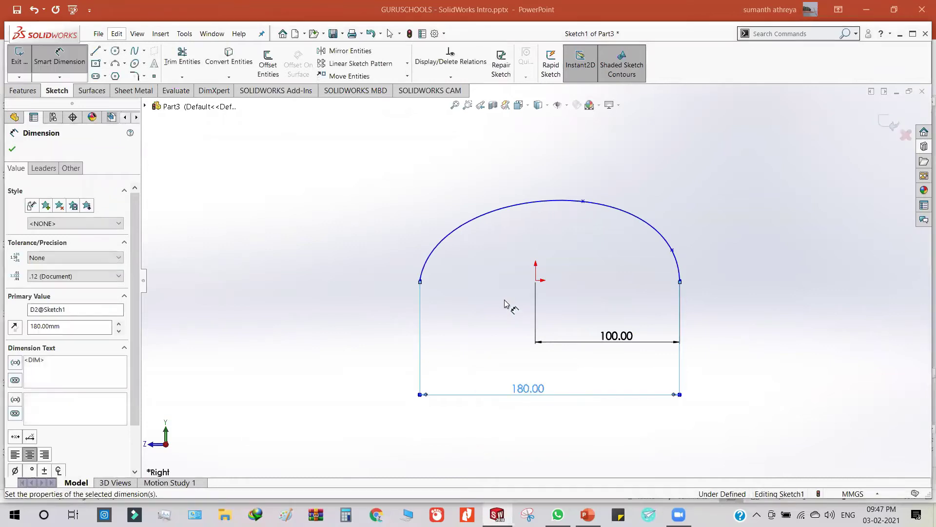
pyautogui.press('Escape')
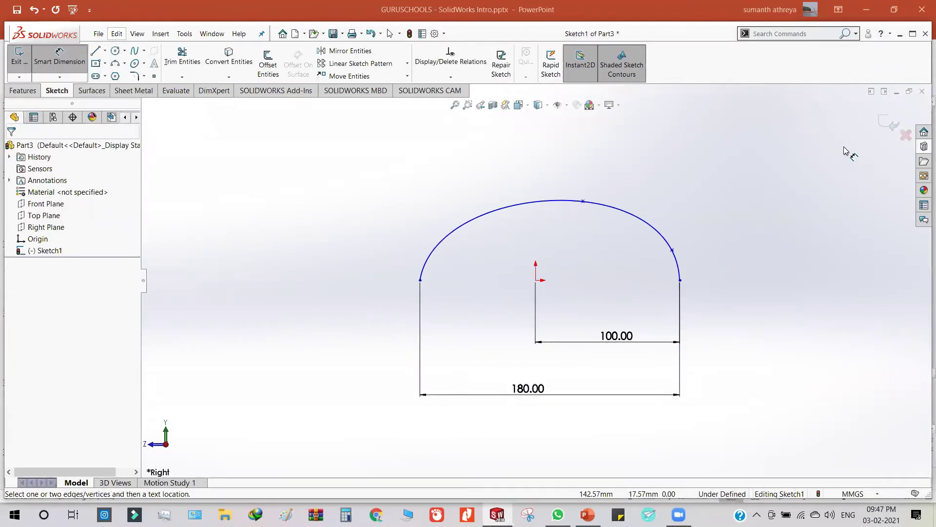
pyautogui.click(873, 126)
pyautogui.moveTo(712, 201)
pyautogui.mouseDown(button='middle')
pyautogui.moveTo(660, 240)
pyautogui.moveTo(703, 245)
pyautogui.mouseUp(button='middle')
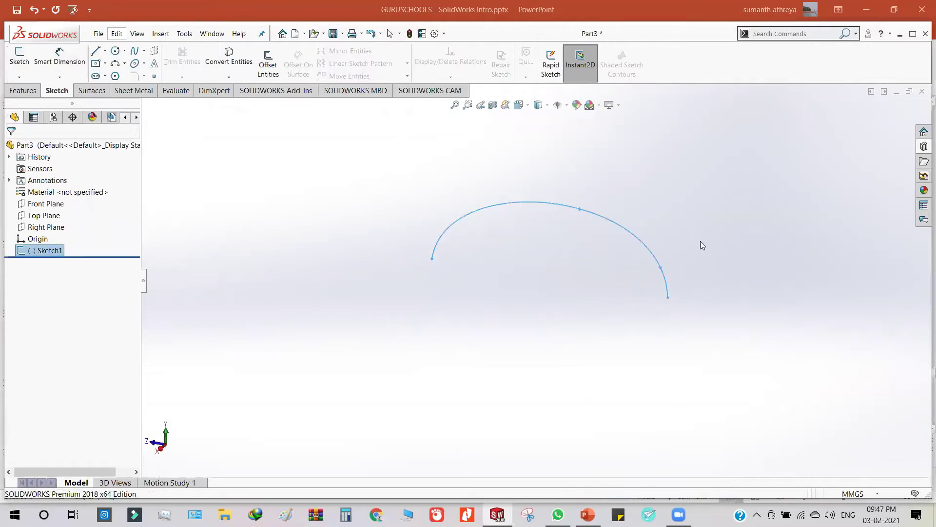
# - Create a reference plane perpendicular to the spline, passing through its left endpoint
pyautogui.click(16, 93)
pyautogui.click(485, 77)
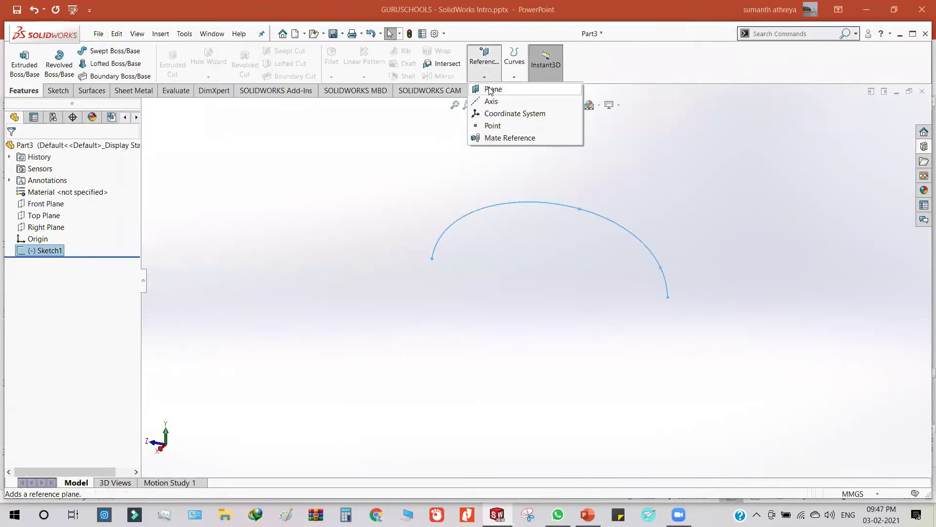
pyautogui.click(490, 91)
pyautogui.click(534, 202)
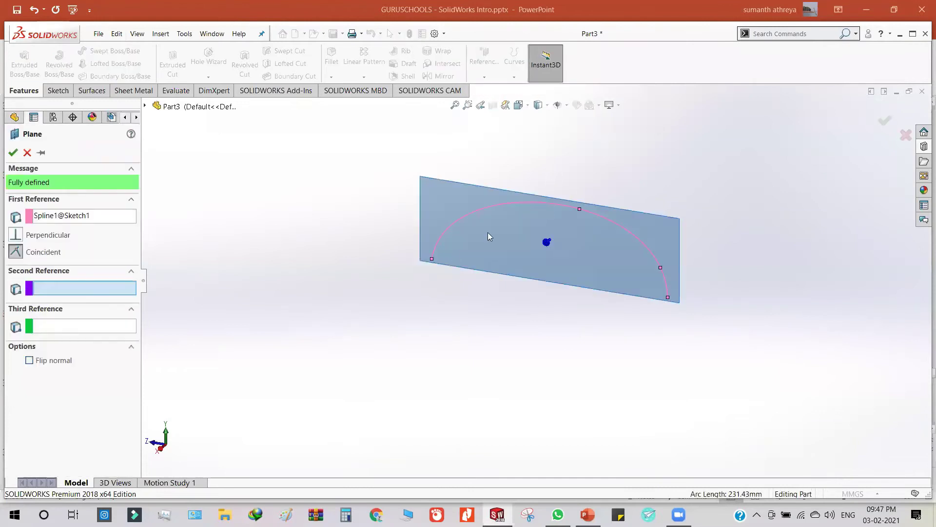
pyautogui.click(433, 258)
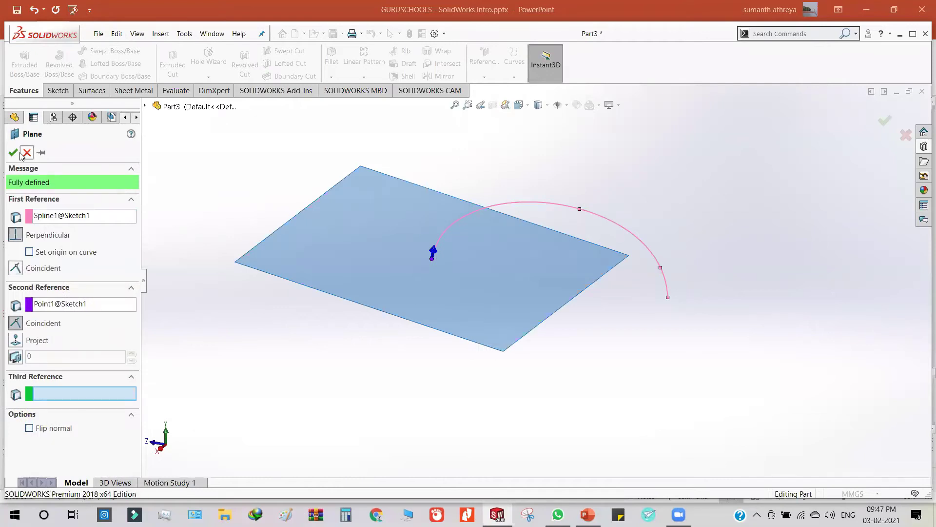
pyautogui.click(13, 153)
# - Start a sketch on the new plane and draw a 3 Point Arc of about 304 mm radius passing just beside the origin
pyautogui.moveTo(577, 195)
pyautogui.mouseDown(button='middle')
pyautogui.moveTo(609, 243)
pyautogui.moveTo(703, 177)
pyautogui.moveTo(683, 186)
pyautogui.mouseUp(button='middle')
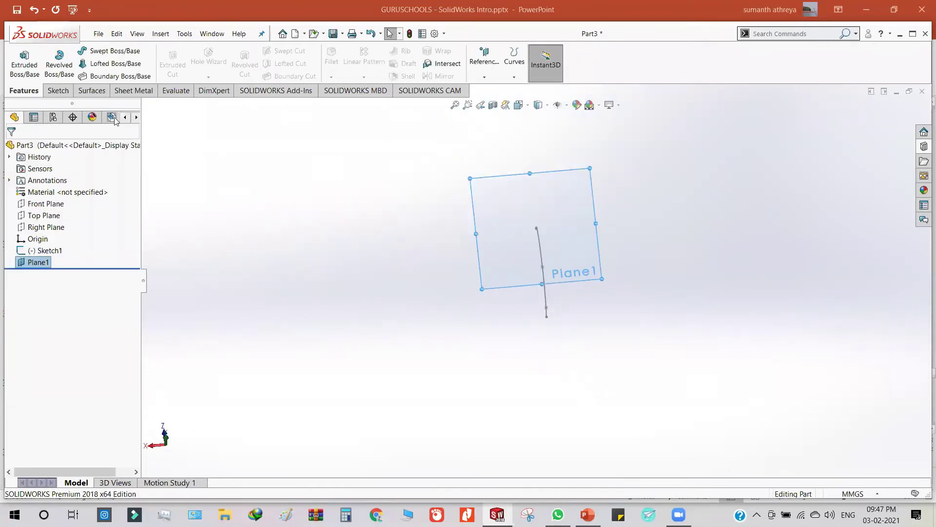
pyautogui.click(58, 91)
pyautogui.click(18, 57)
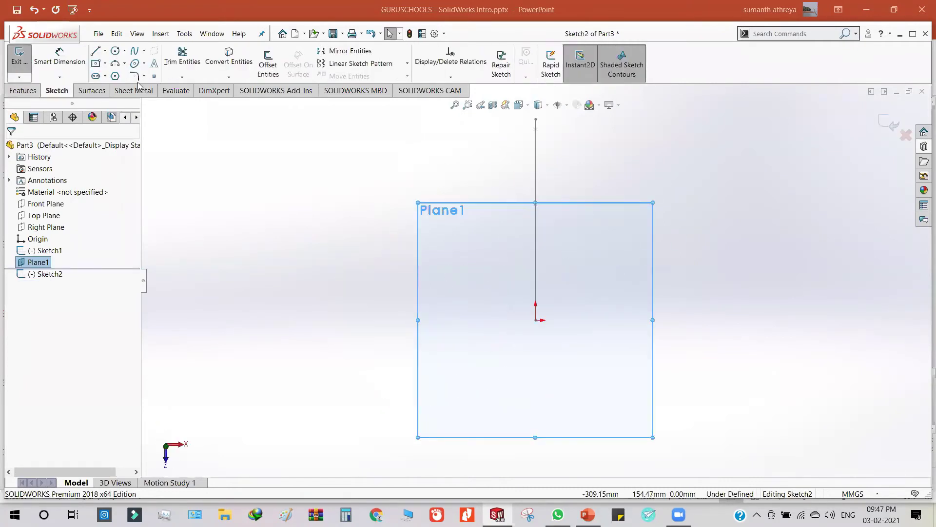
pyautogui.click(125, 64)
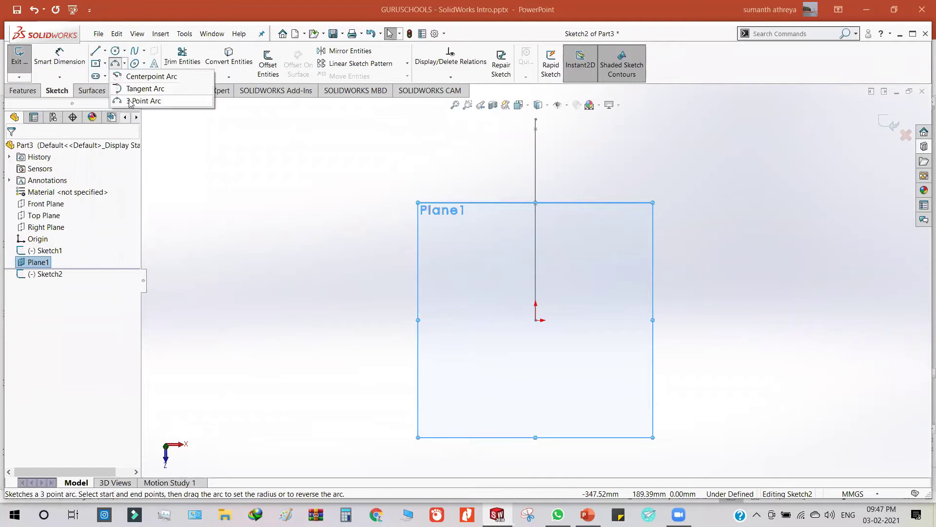
pyautogui.click(134, 102)
pyautogui.click(410, 285)
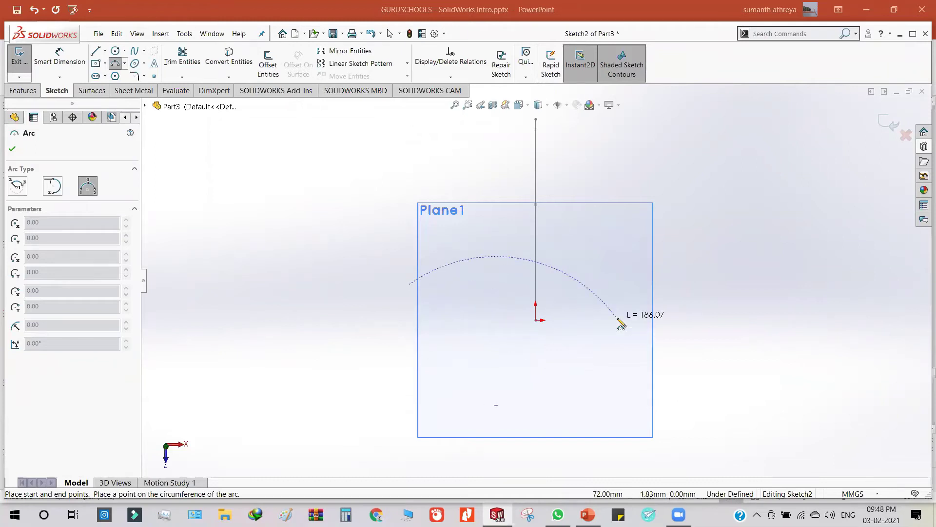
pyautogui.click(655, 298)
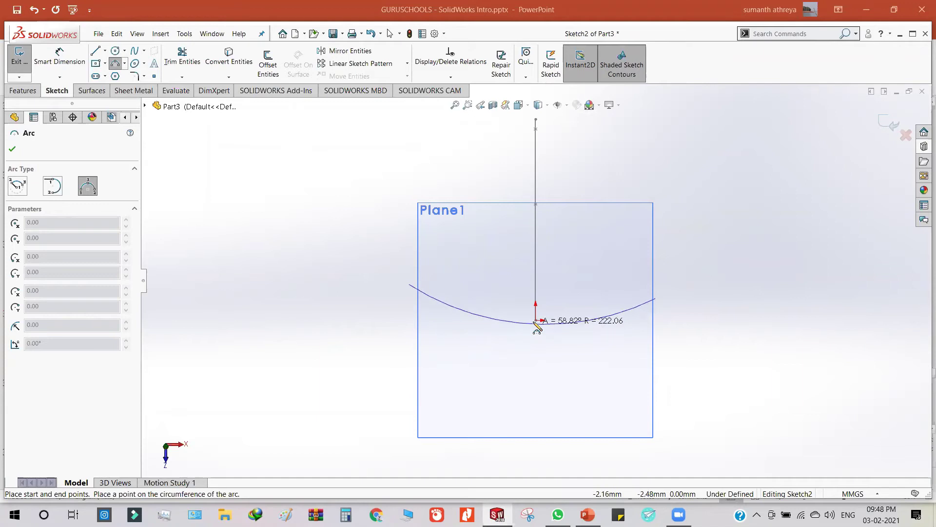
pyautogui.click(536, 315)
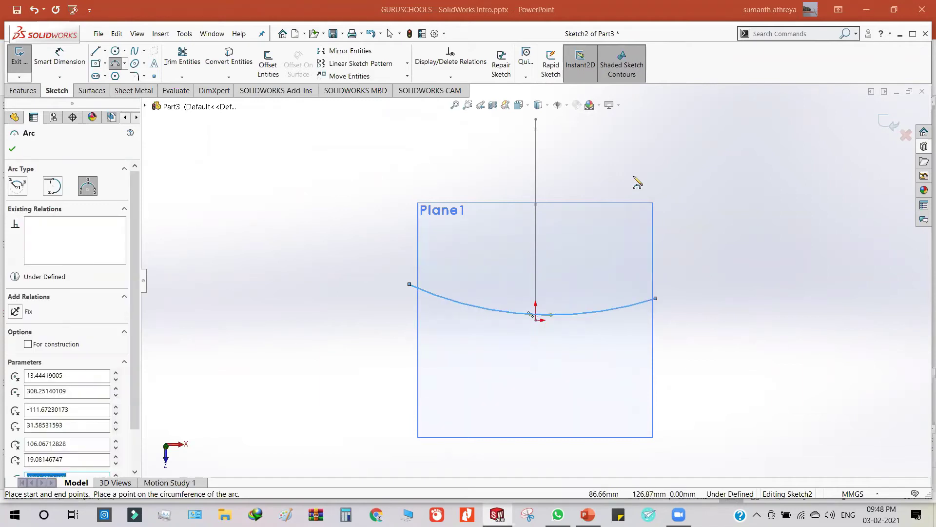
pyautogui.press('Escape')
# - Add a coincident relation between the arc and the spline's endpoint on the sketch plane
pyautogui.moveTo(604, 274); pyautogui.dragTo(502, 244, button='middle')
pyautogui.scroll(-5, 435, 257)
pyautogui.click(497, 288)
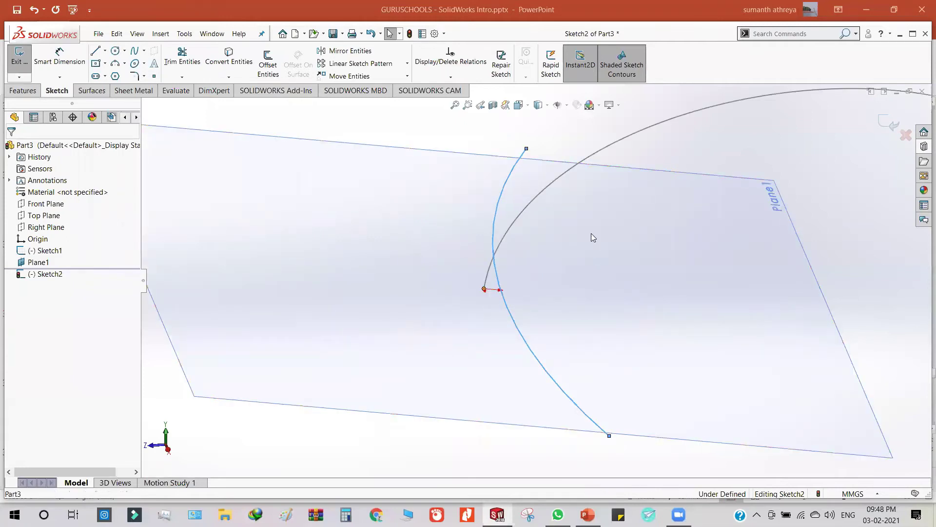
pyautogui.keyDown('ctrl'); pyautogui.click(498, 285); pyautogui.keyUp('ctrl')
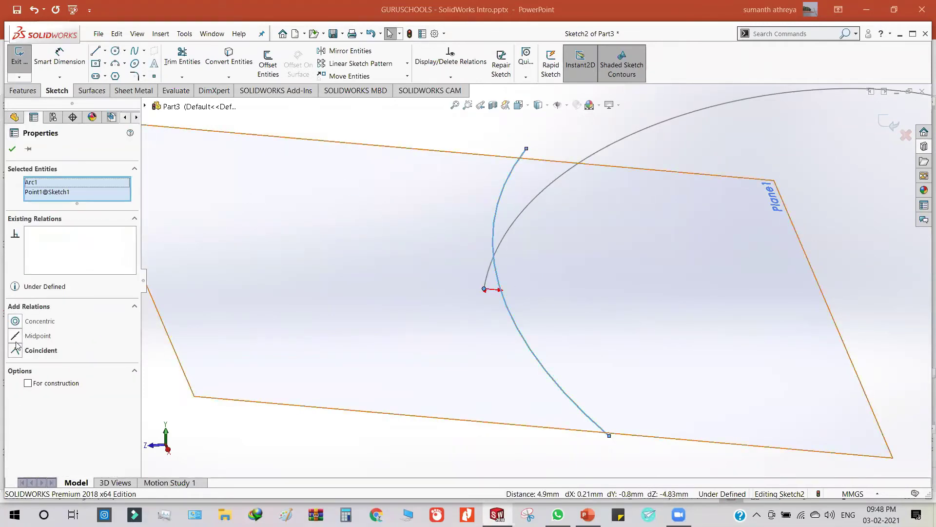
pyautogui.click(15, 350)
# - Dimension the arc's radius as 120 mm
pyautogui.scroll(5, 663, 291)
pyautogui.moveTo(662, 291); pyautogui.dragTo(556, 378, button='middle')
pyautogui.hotkey('ctrl', '8')
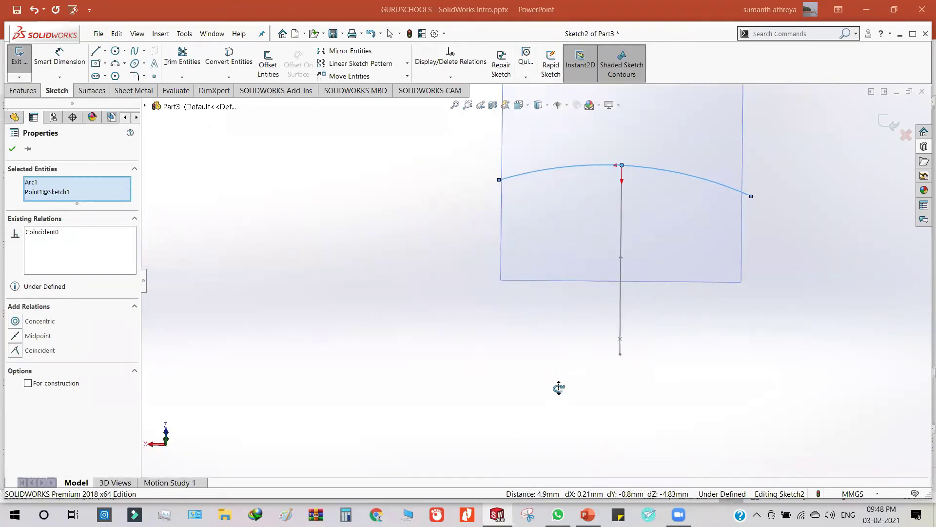
pyautogui.click(57, 54)
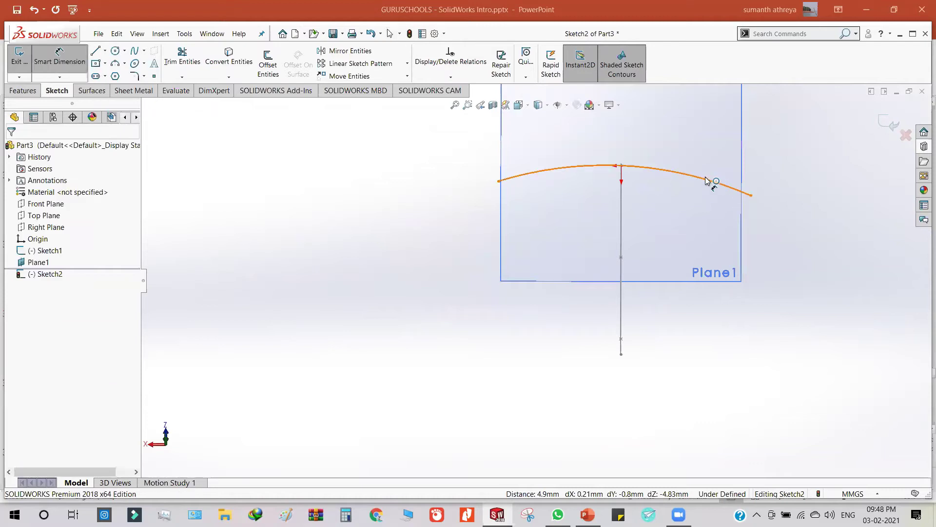
pyautogui.click(715, 138)
pyautogui.click(713, 133)
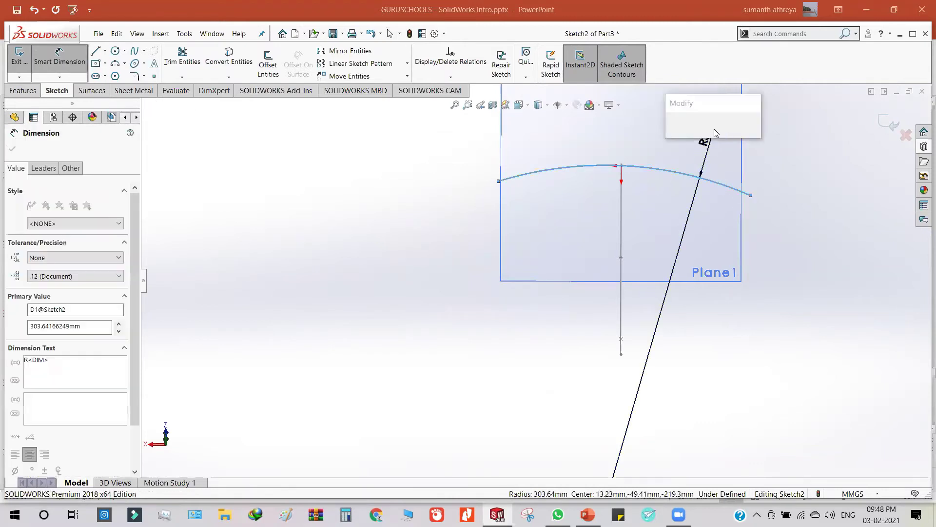
pyautogui.write('120')
pyautogui.press('Return')
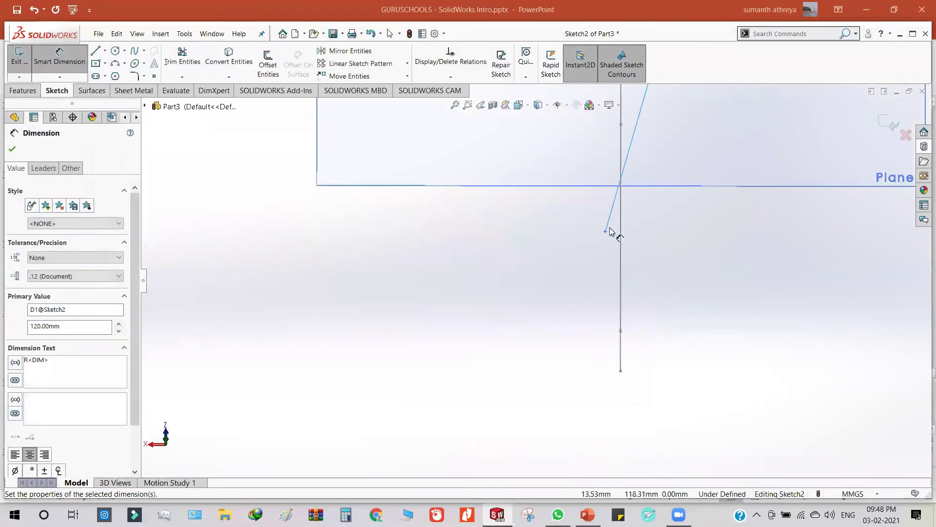
# - Dimension the horizontal distance between the arc's two endpoints as 120 mm
pyautogui.scroll(5, 564, 186)
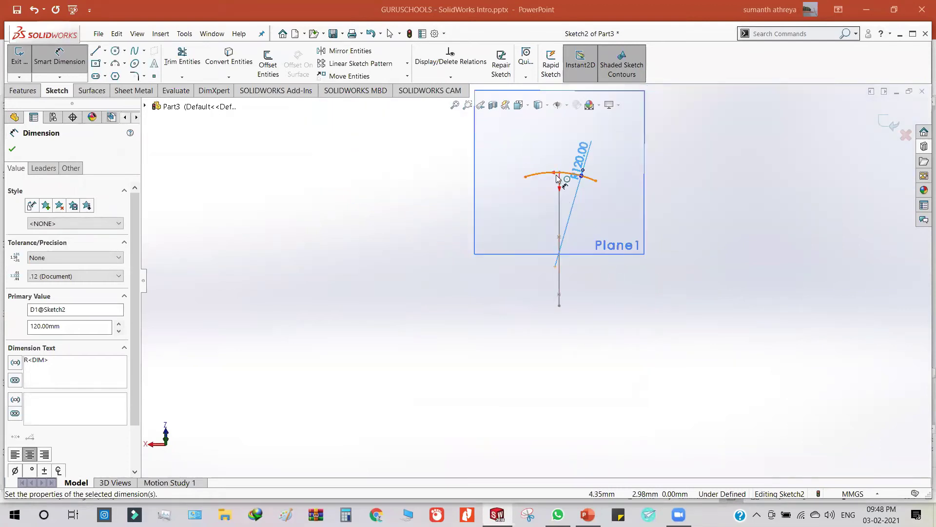
pyautogui.scroll(-4, 555, 178)
pyautogui.moveTo(585, 219)
pyautogui.mouseDown(button='middle')
pyautogui.moveTo(596, 182)
pyautogui.moveTo(654, 224)
pyautogui.moveTo(566, 238)
pyautogui.moveTo(578, 240)
pyautogui.moveTo(569, 273)
pyautogui.moveTo(502, 215)
pyautogui.moveTo(514, 185)
pyautogui.mouseUp(button='middle')
pyautogui.press('f')
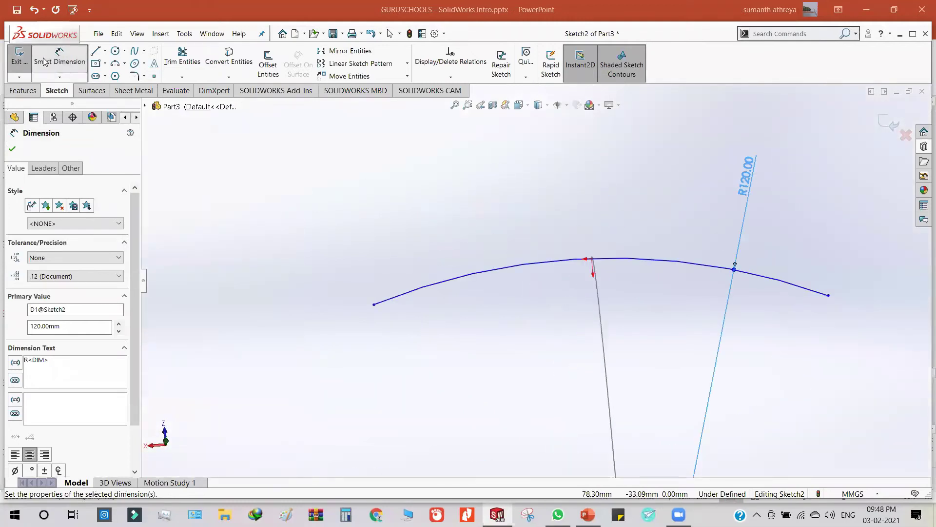
pyautogui.click(829, 297)
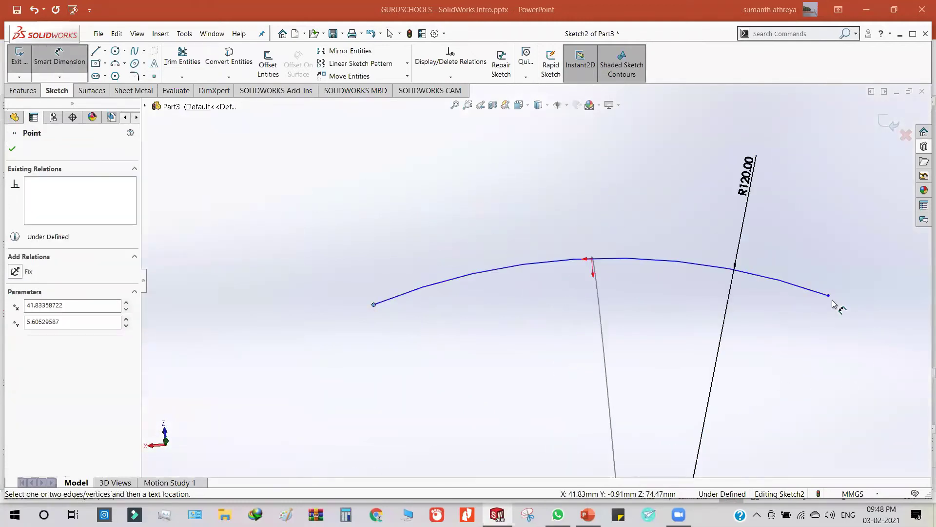
pyautogui.click(374, 305)
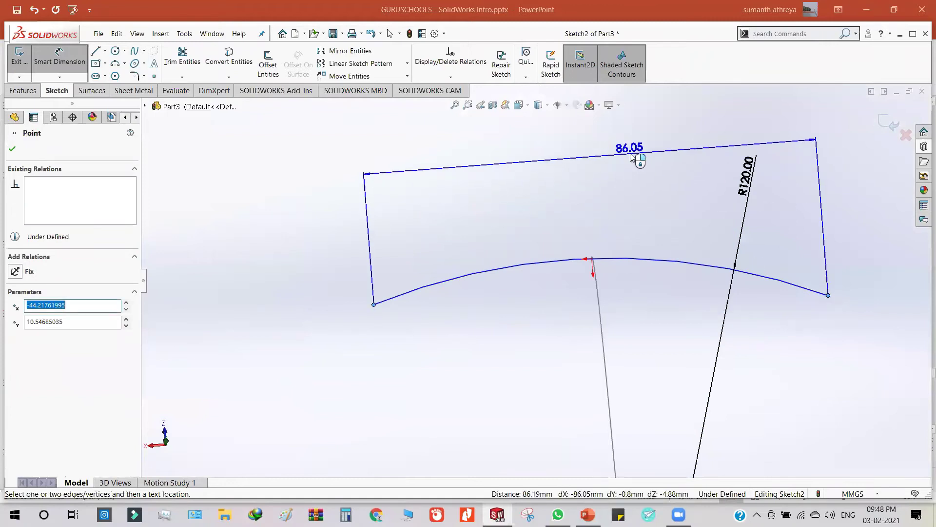
pyautogui.click(630, 157)
pyautogui.write('120')
pyautogui.press('Return')
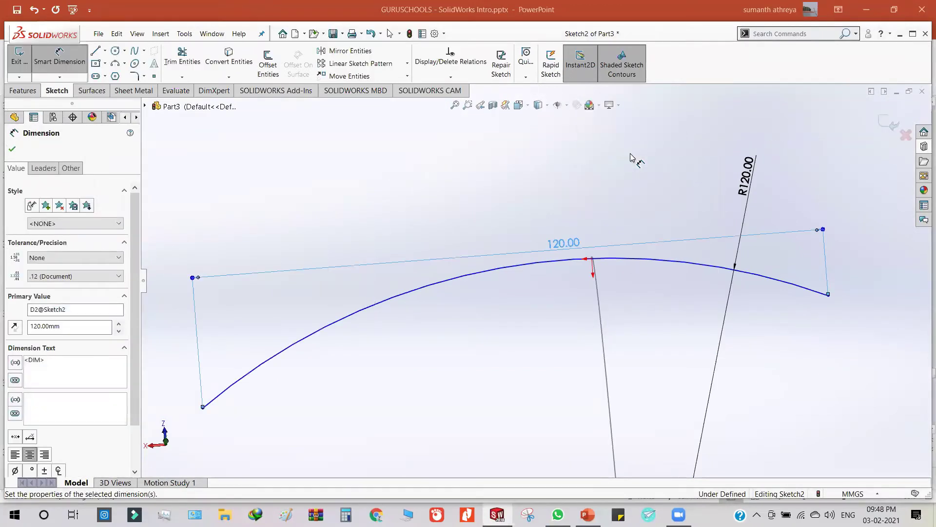
# - Undo the last value change of the dimension between the arc's endpoints and leave the dimension command
pyautogui.click(203, 409)
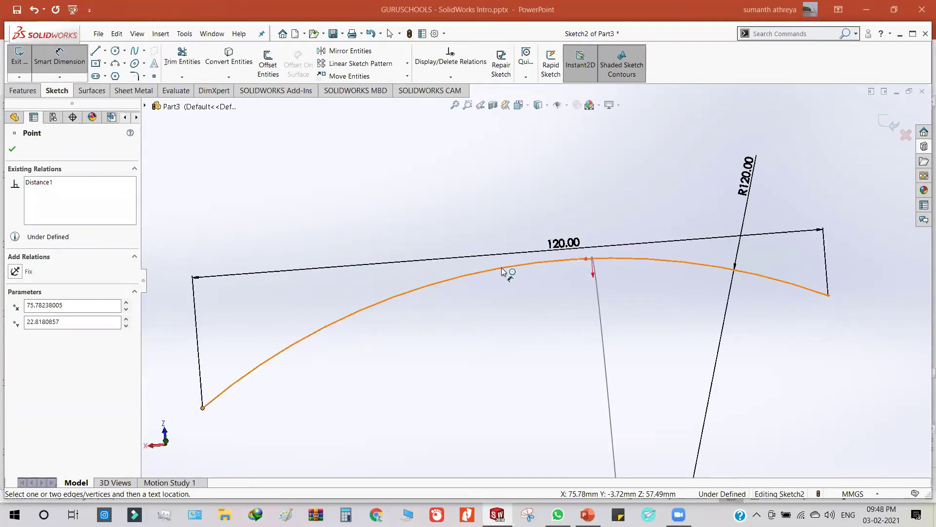
pyautogui.hotkey('ctrl', 'z')
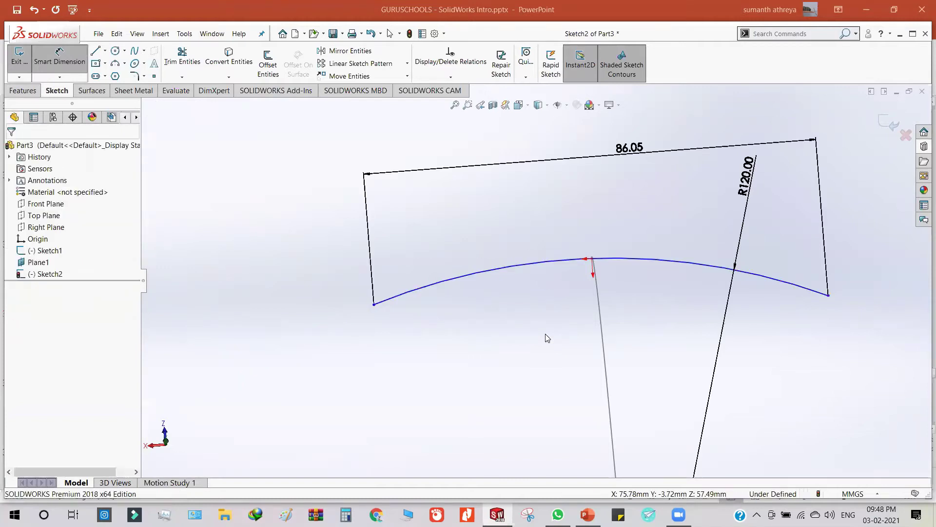
pyautogui.press('Escape')
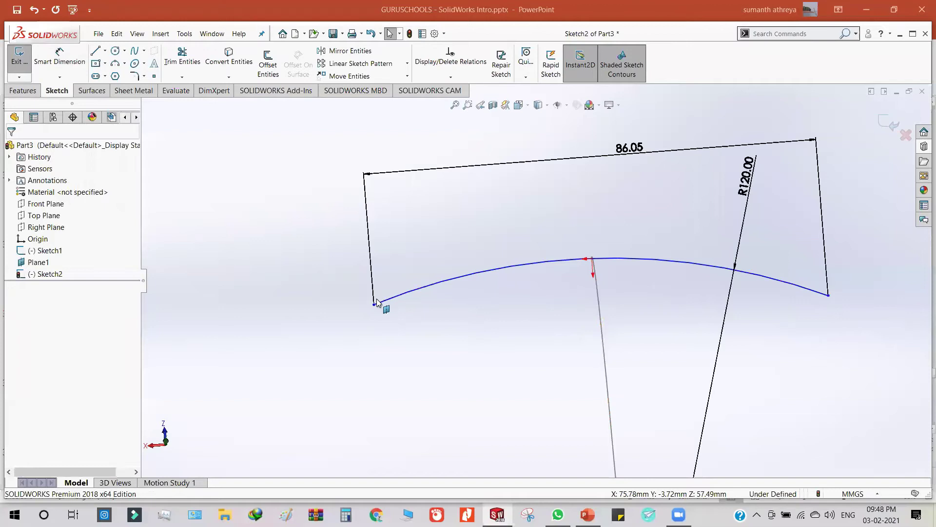
# - Set the existing dimension between the arc's endpoints to 120 mm
pyautogui.click(629, 148)
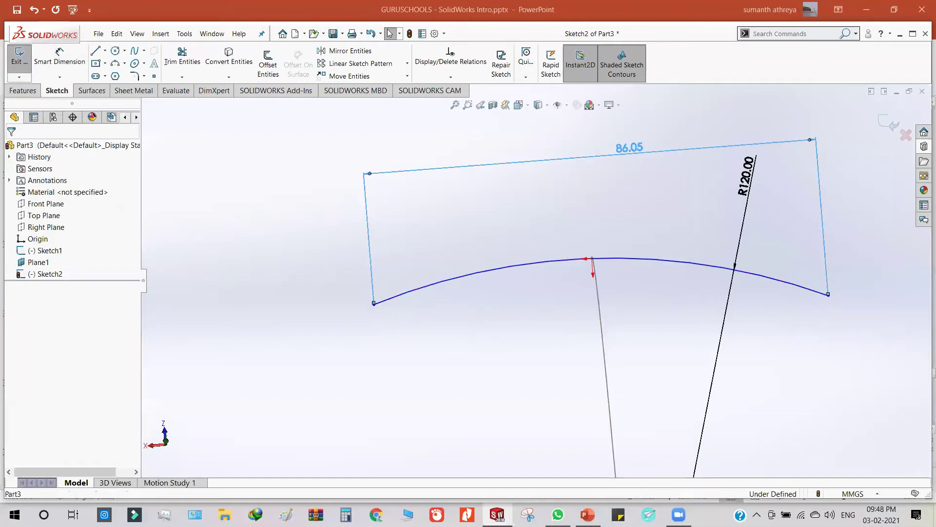
pyautogui.doubleClick(629, 148)
pyautogui.write('120')
pyautogui.press('Return')
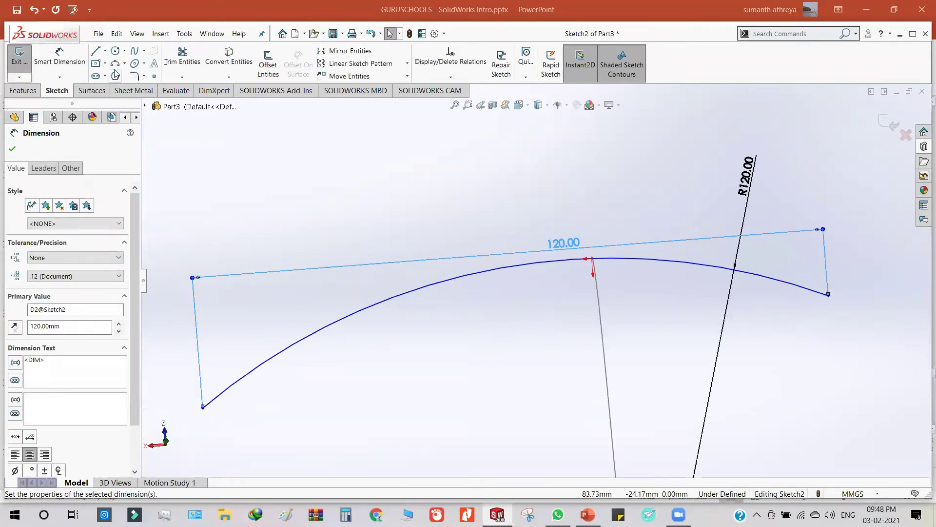
pyautogui.click(60, 57)
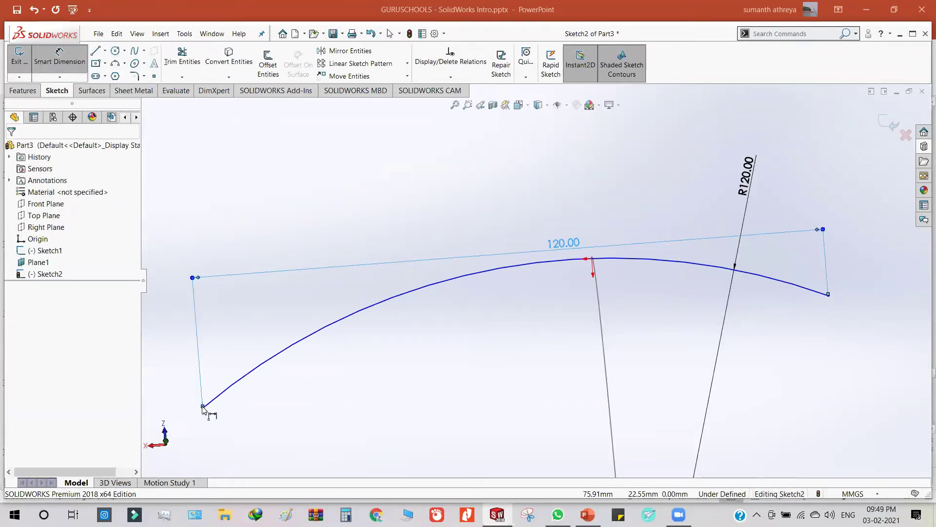
pyautogui.click(203, 407)
pyautogui.press('Escape')
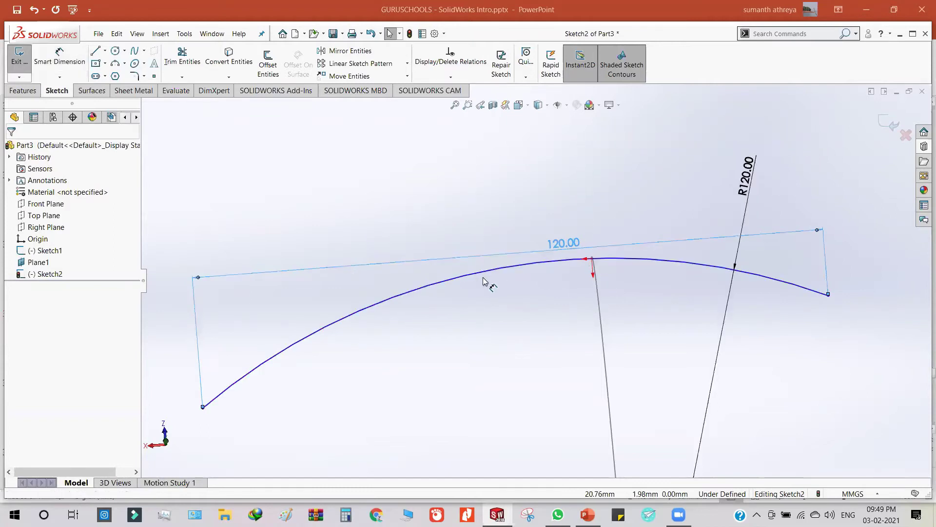
pyautogui.click(484, 282)
# - Dimension the horizontal distance from the arc's left endpoint to the sketch origin as 60 mm and exit the sketch
pyautogui.click(57, 55)
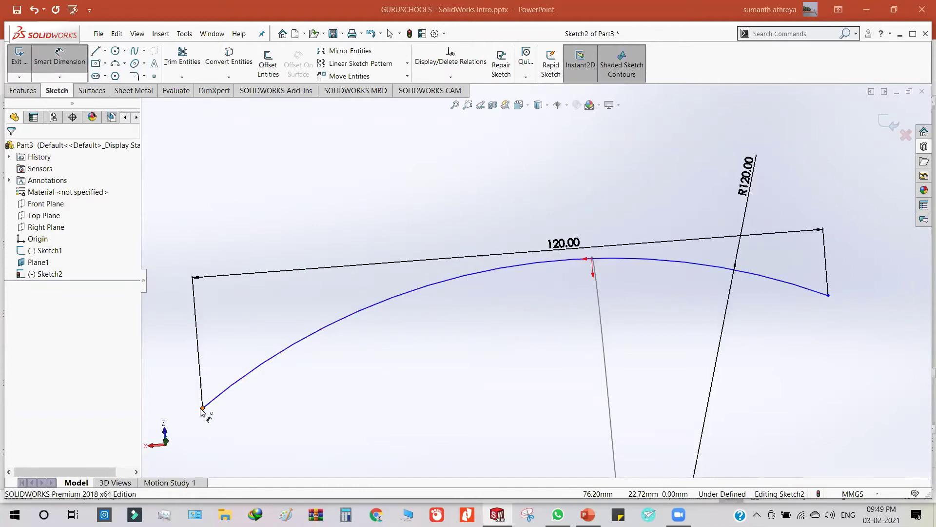
pyautogui.click(592, 259)
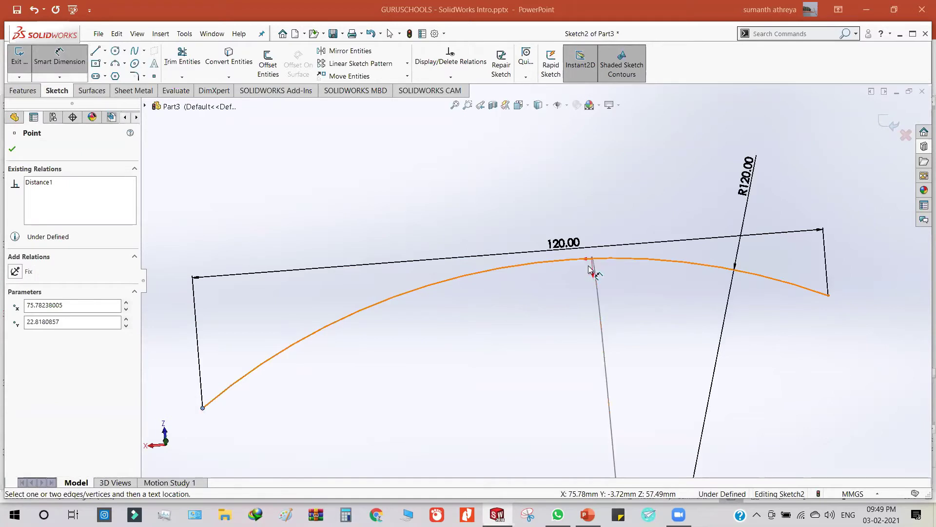
pyautogui.click(535, 158)
pyautogui.write('60')
pyautogui.press('Return')
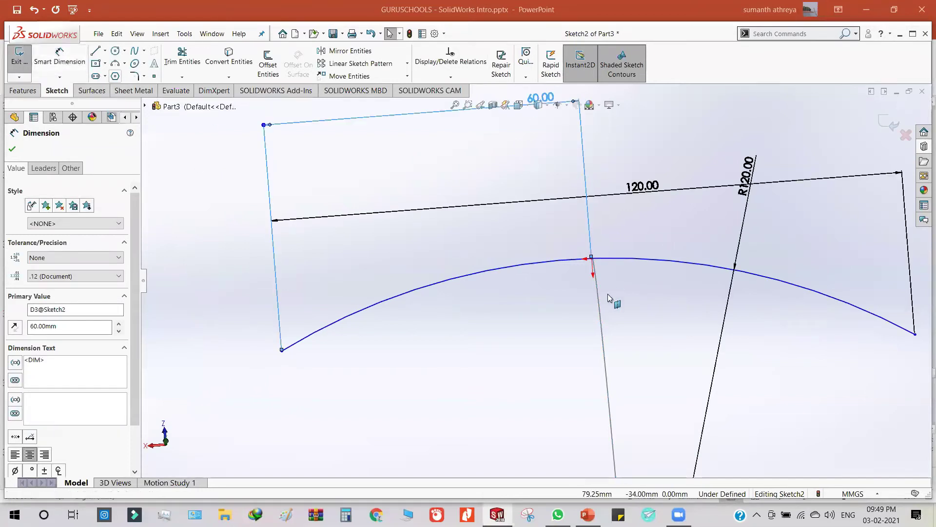
pyautogui.scroll(4, 516, 309)
pyautogui.moveTo(552, 322)
pyautogui.mouseDown(button='middle')
pyautogui.moveTo(572, 401)
pyautogui.moveTo(587, 367)
pyautogui.moveTo(533, 372)
pyautogui.moveTo(526, 362)
pyautogui.moveTo(868, 157)
pyautogui.moveTo(880, 139)
pyautogui.mouseUp(button='middle')
pyautogui.click(886, 126)
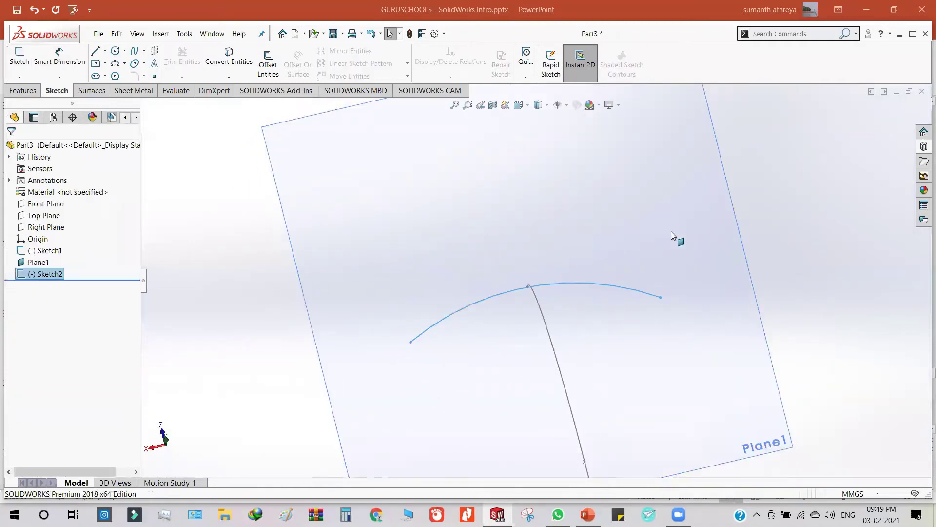
# - Create a swept surface using the arc sketch as the profile and the spline sketch as the path
pyautogui.moveTo(622, 247)
pyautogui.mouseDown(button='middle')
pyautogui.moveTo(592, 278)
pyautogui.moveTo(655, 230)
pyautogui.moveTo(683, 224)
pyautogui.moveTo(629, 259)
pyautogui.mouseUp(button='middle')
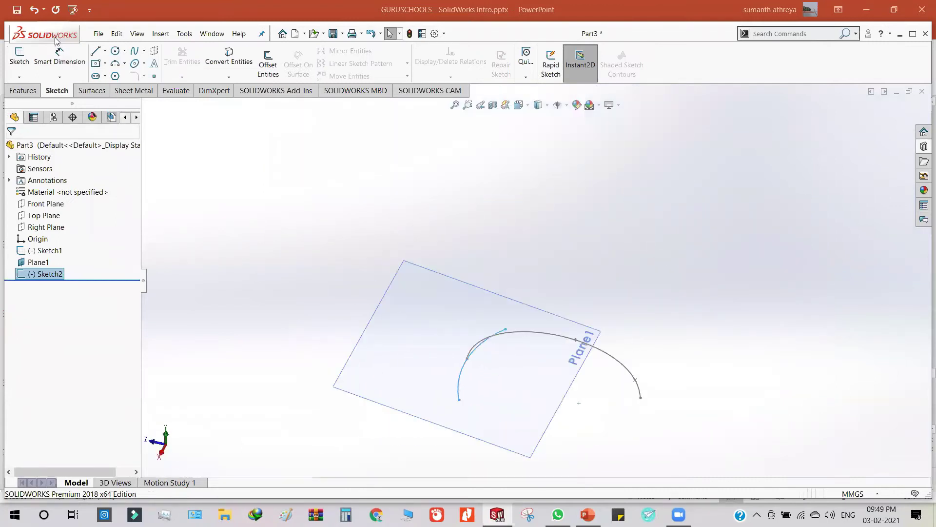
pyautogui.click(23, 90)
pyautogui.click(89, 93)
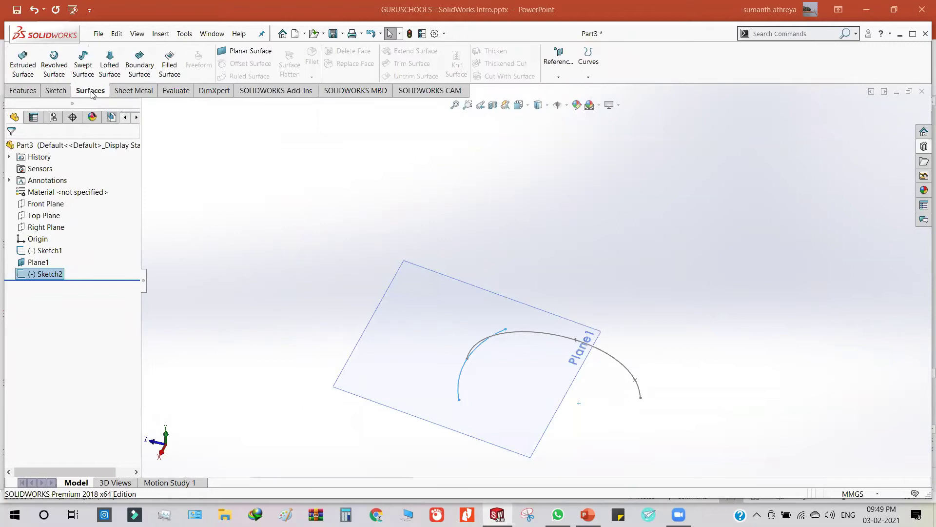
pyautogui.click(83, 64)
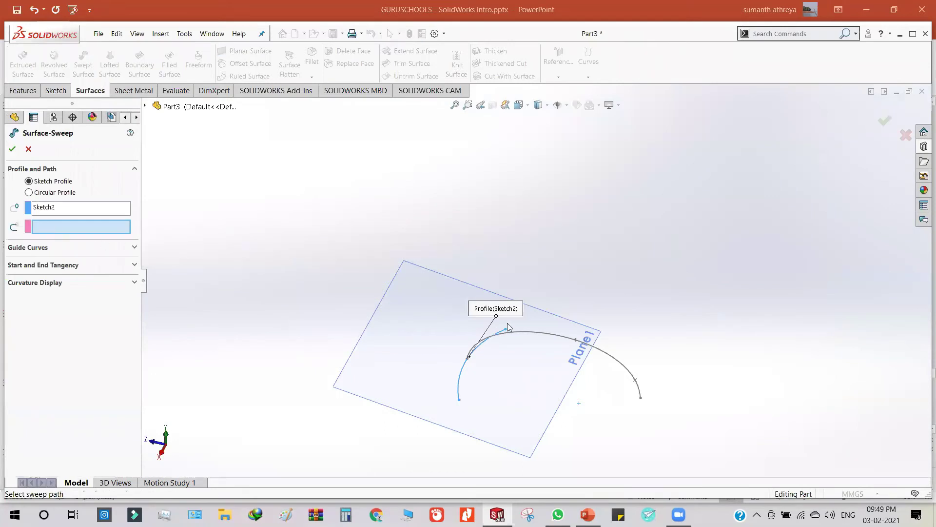
pyautogui.click(13, 151)
pyautogui.scroll(-4, 546, 329)
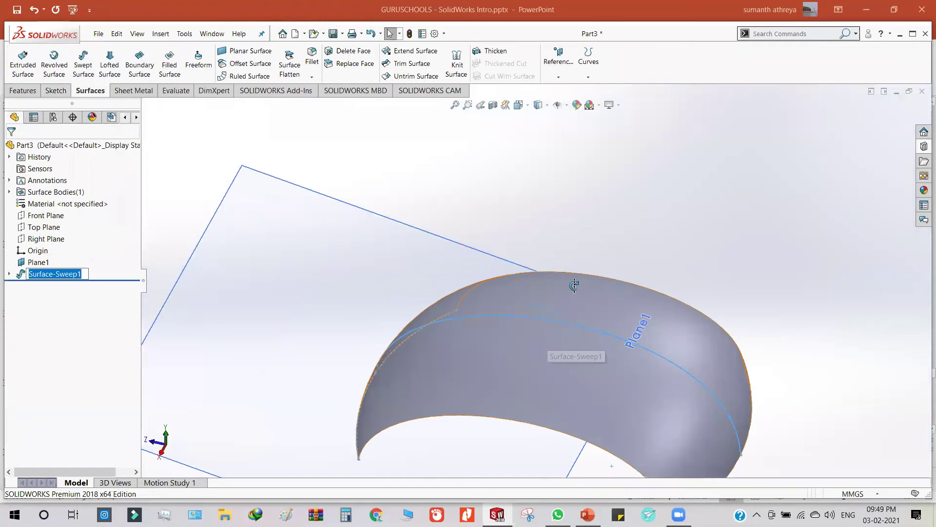
# - Start a new sketch on the Top Plane for geometry over the swept surface
pyautogui.moveTo(527, 356); pyautogui.dragTo(547, 351, button='middle')
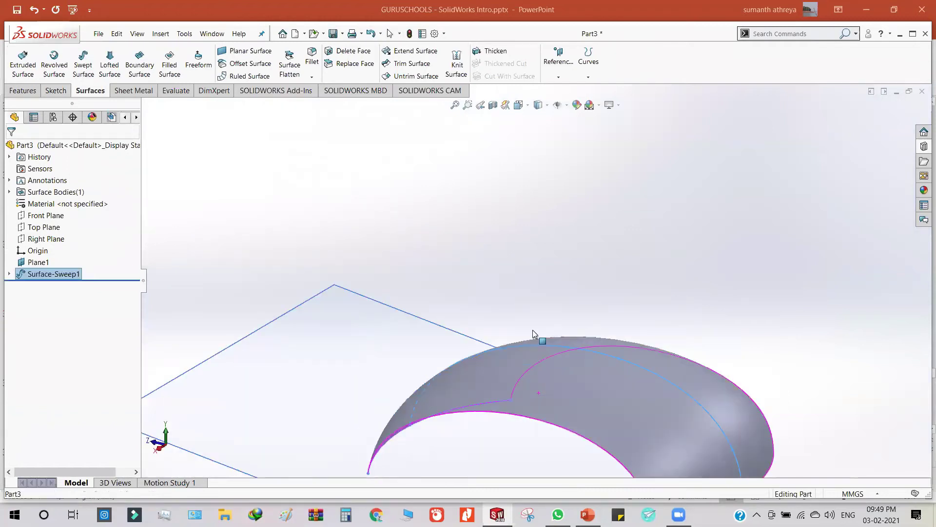
pyautogui.scroll(5, 534, 334)
pyautogui.scroll(-5, 483, 351)
pyautogui.moveTo(483, 351); pyautogui.dragTo(521, 242, button='middle')
pyautogui.moveTo(477, 347); pyautogui.dragTo(1, 216, button='middle')
pyautogui.click(44, 226)
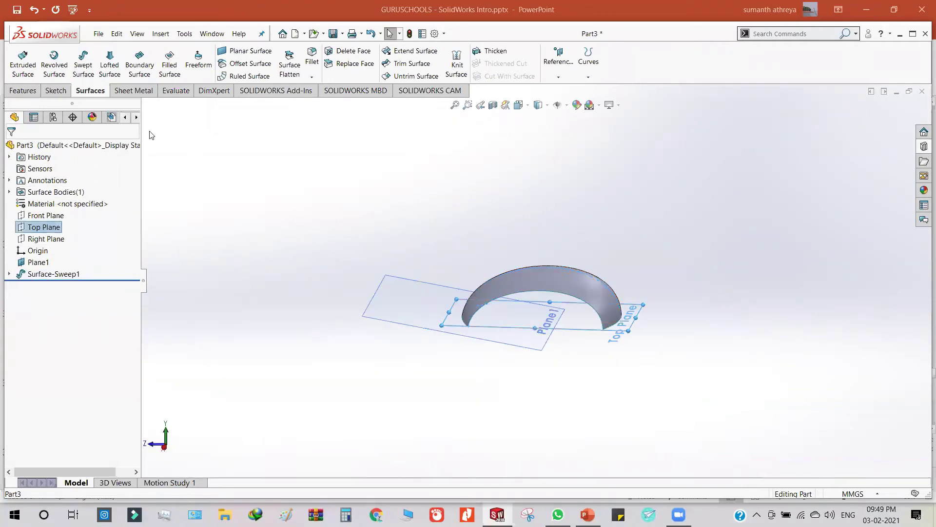
pyautogui.click(56, 90)
pyautogui.click(28, 61)
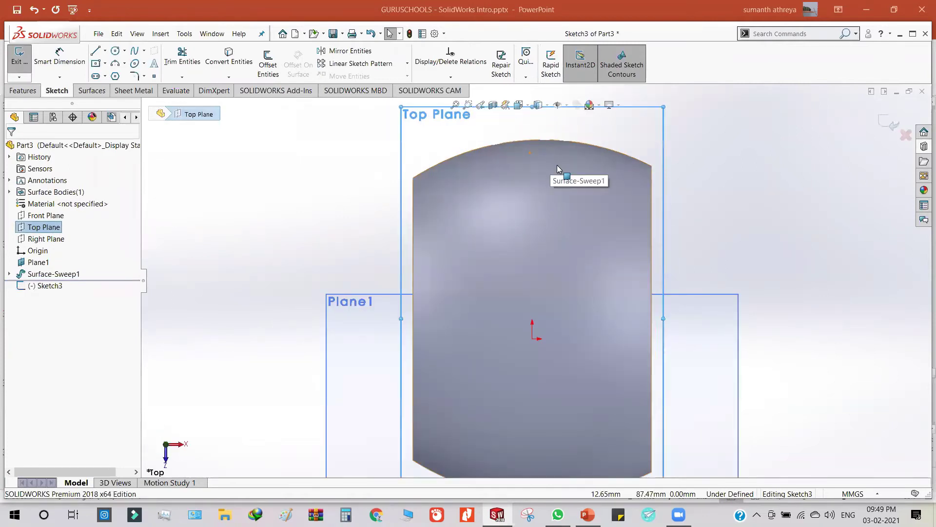
# - Sketch a circle of about 43 mm radius, centred about 48 mm above the origin over the swept surface
pyautogui.click(115, 51)
pyautogui.click(532, 244)
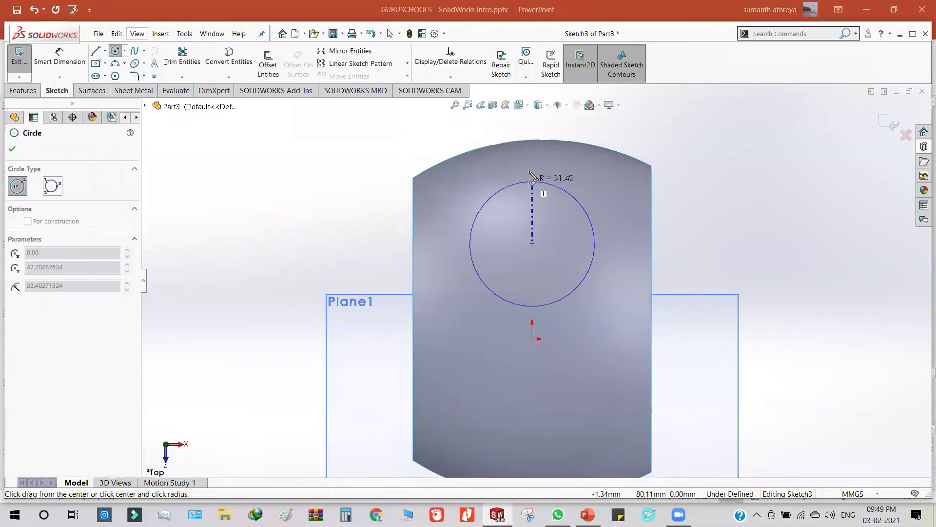
pyautogui.click(532, 157)
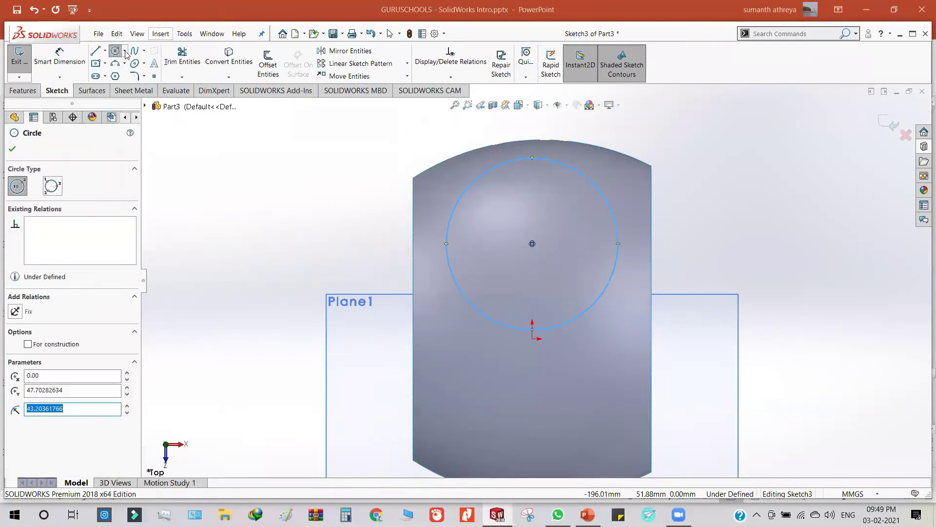
pyautogui.scroll(4, 559, 323)
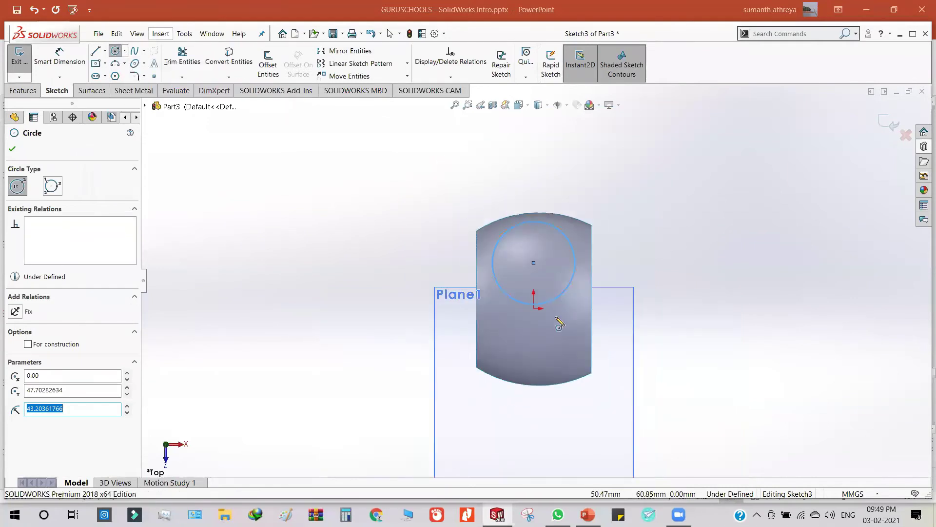
pyautogui.scroll(-3, 551, 359)
pyautogui.press('Escape')
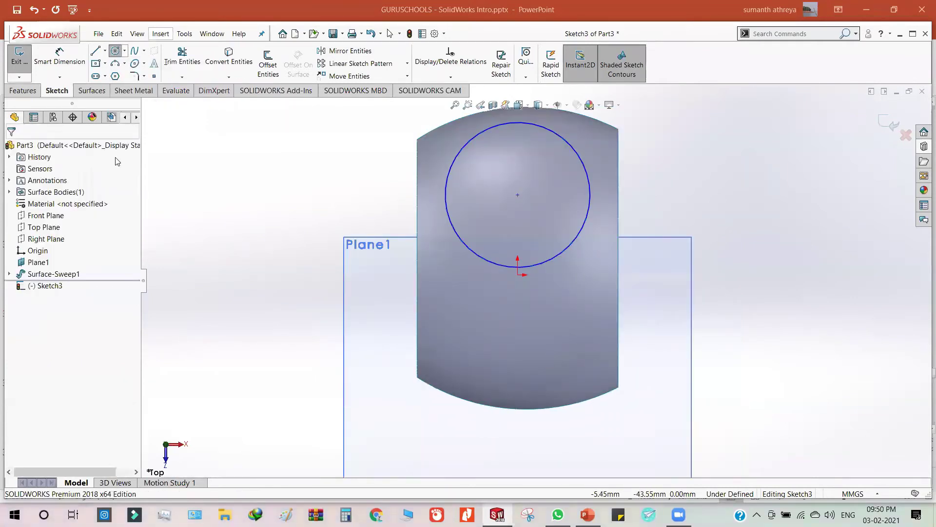
pyautogui.click(228, 60)
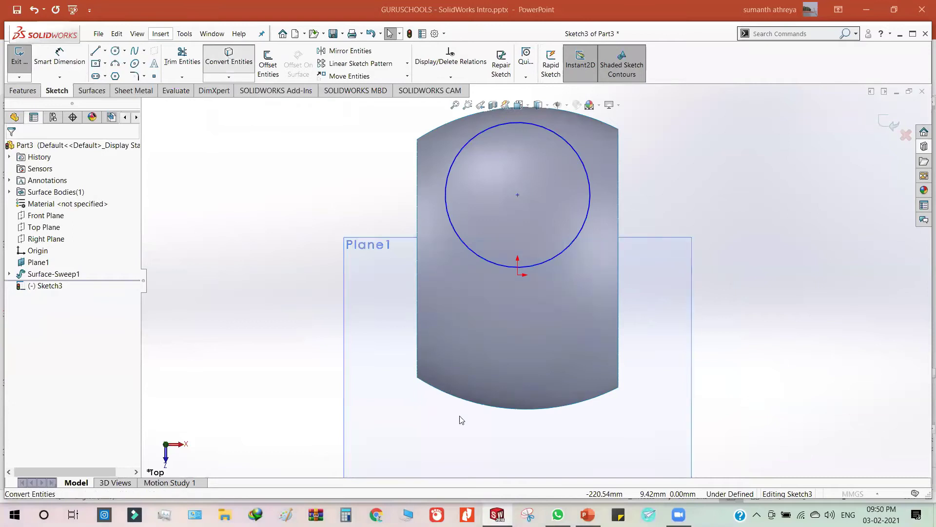
pyautogui.click(497, 412)
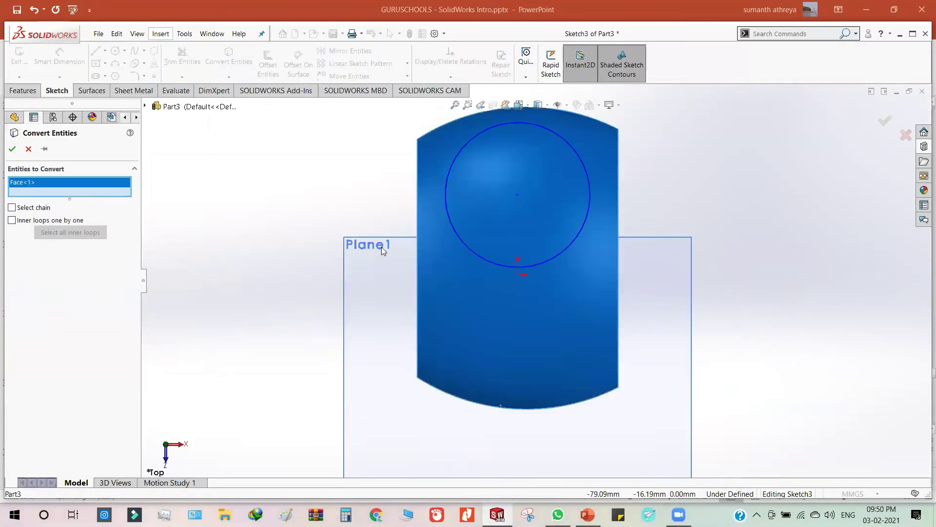
pyautogui.press('Return')
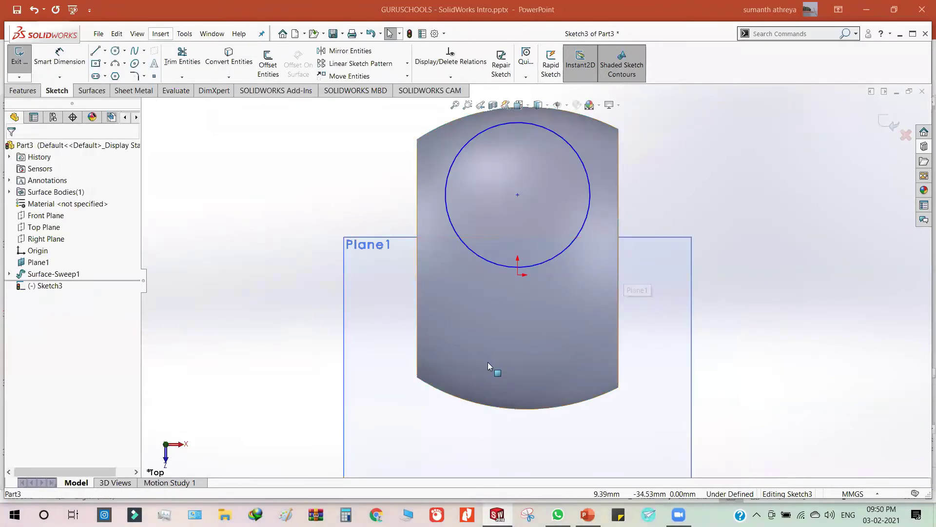
# - Convert the swept surface's lower curved edge into the sketch and offset the converted curve 10 mm inward
pyautogui.click(462, 402)
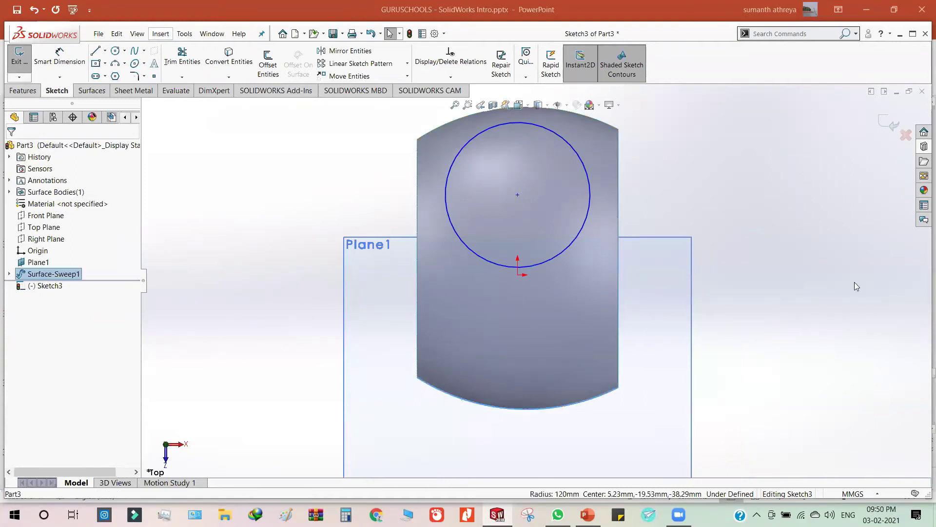
pyautogui.click(387, 150)
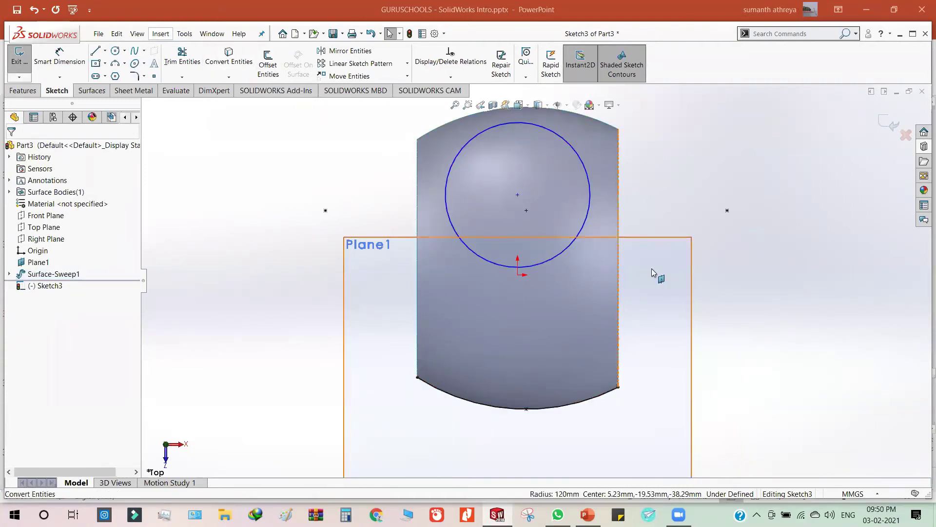
pyautogui.click(446, 392)
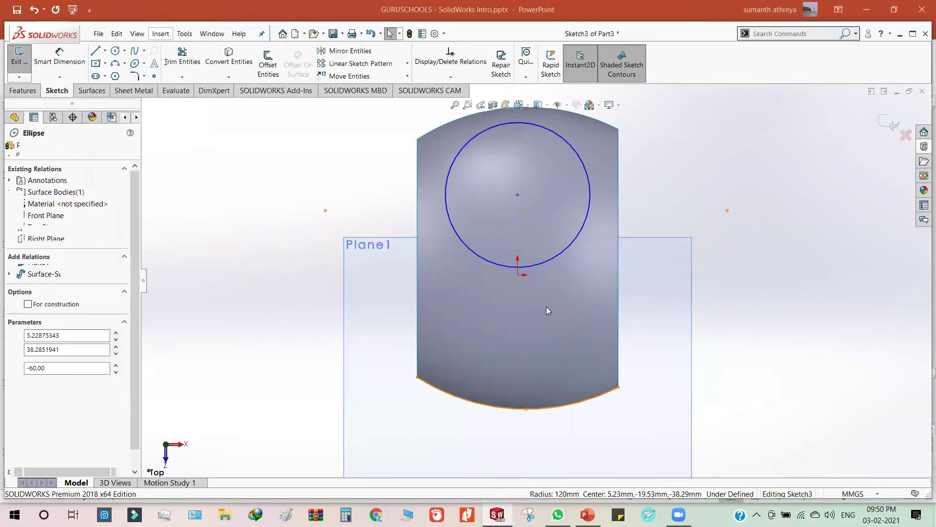
pyautogui.click(268, 63)
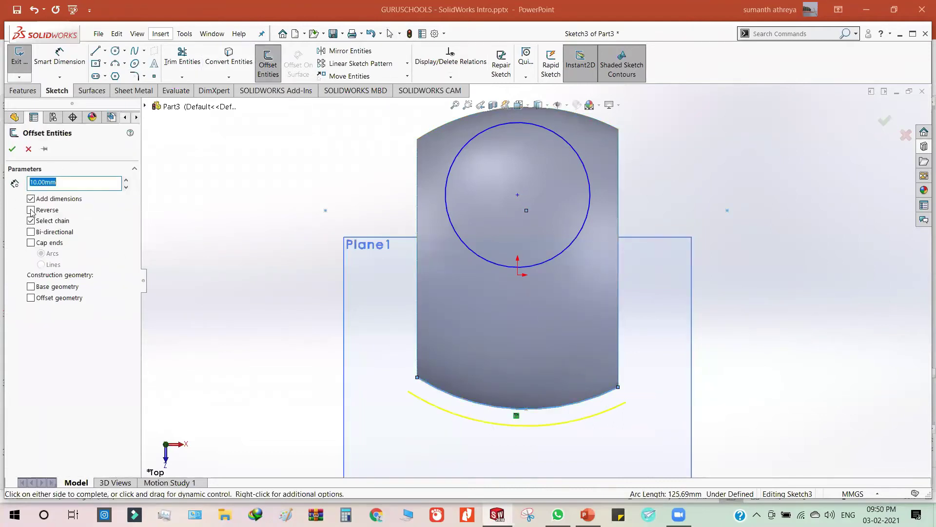
pyautogui.click(12, 149)
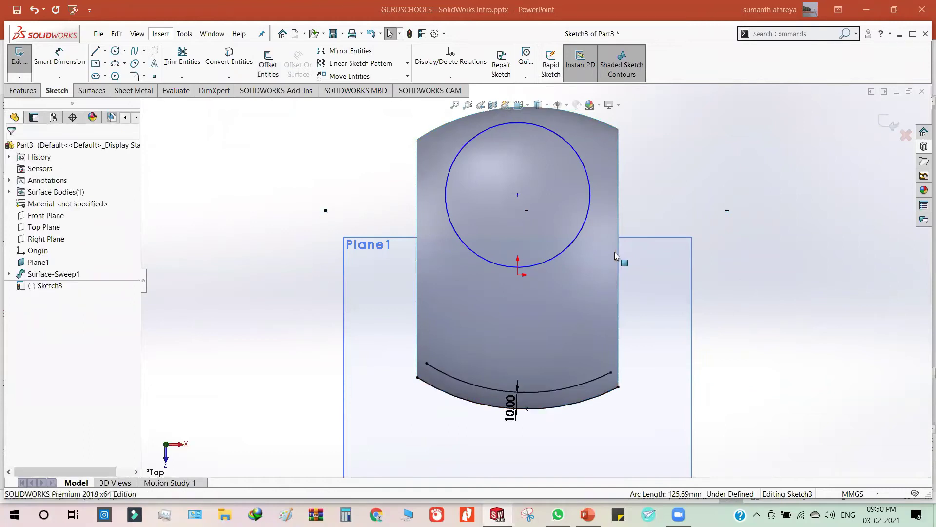
# - Sketch a three-point arc of about 219 mm radius from the circle's left quadrant to the offset curve's left endpoint
pyautogui.click(126, 63)
pyautogui.click(146, 101)
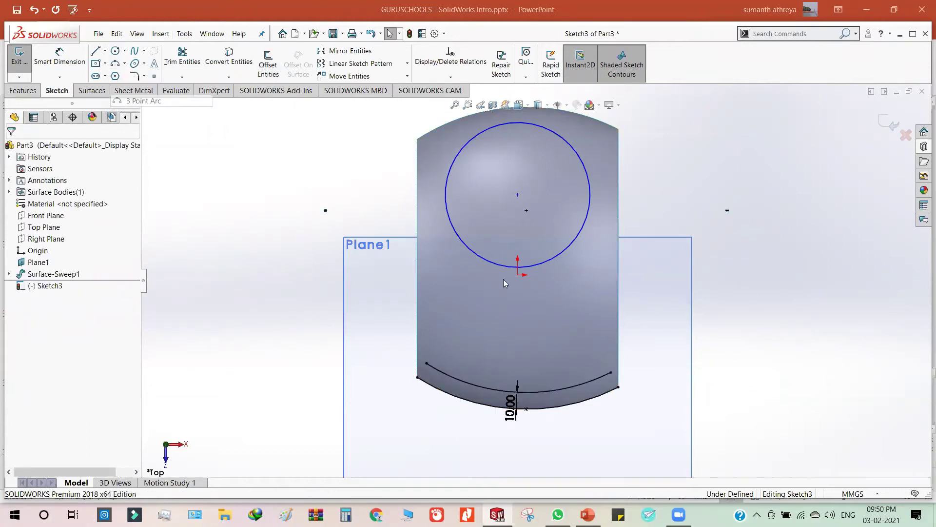
pyautogui.click(445, 195)
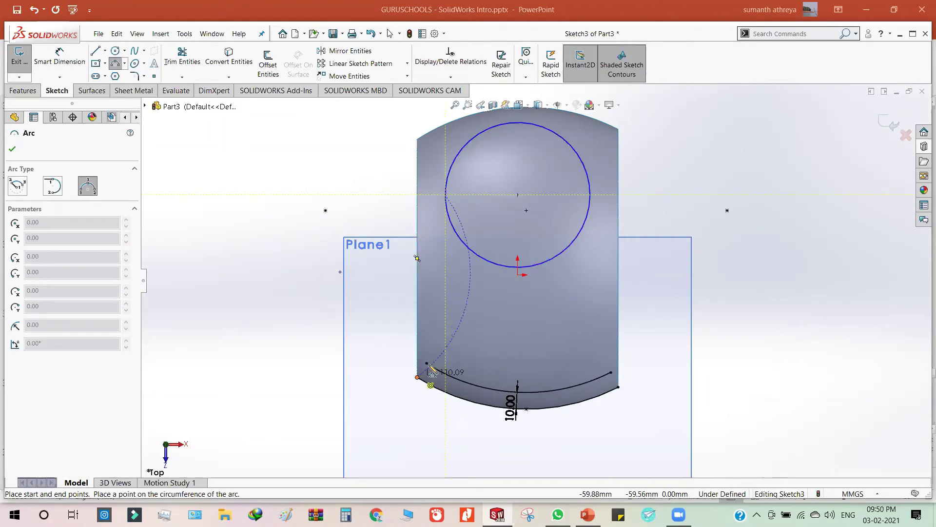
pyautogui.click(427, 364)
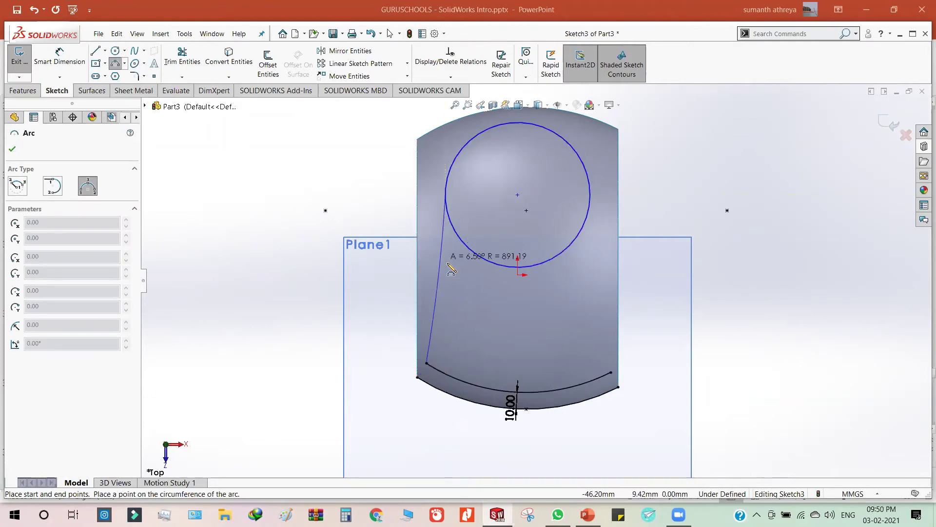
pyautogui.click(446, 280)
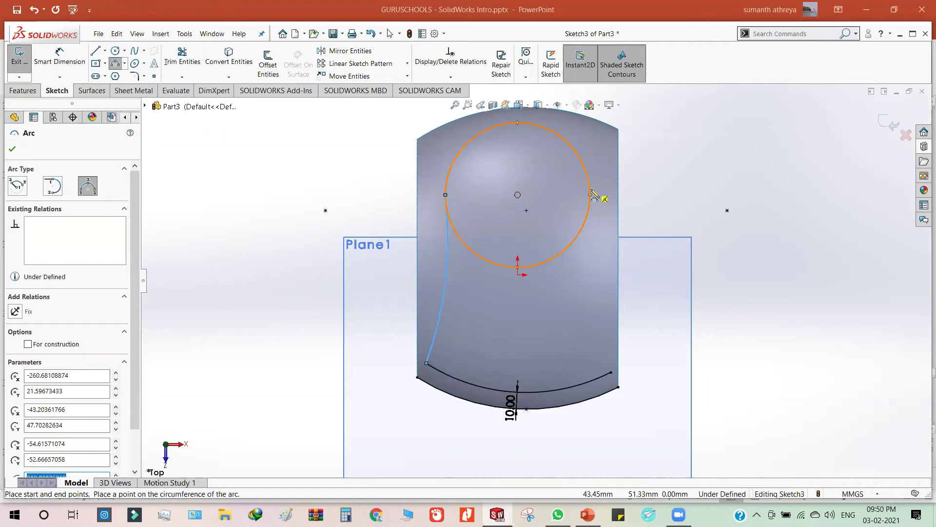
pyautogui.press('Escape')
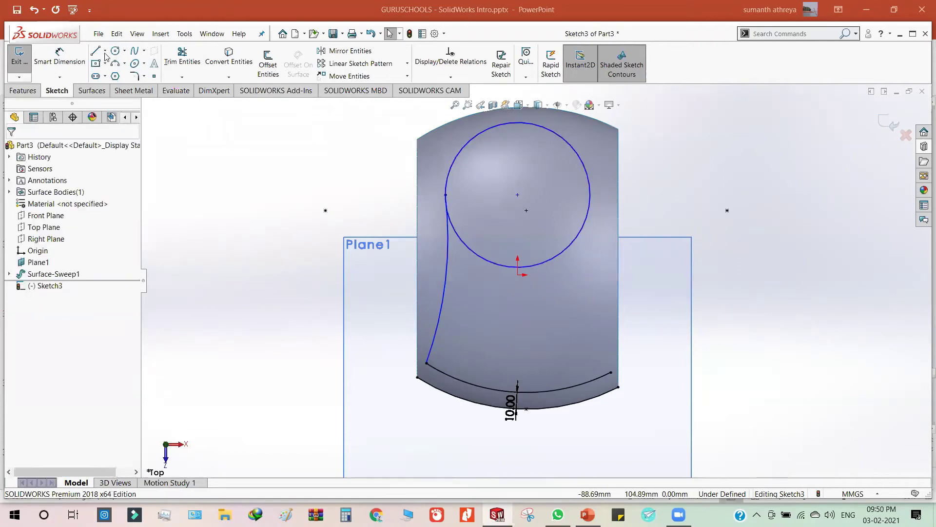
# - Sketch a vertical centerline about 269 mm long through the circle's centre and the origin
pyautogui.click(106, 51)
pyautogui.click(117, 75)
pyautogui.scroll(3, 535, 280)
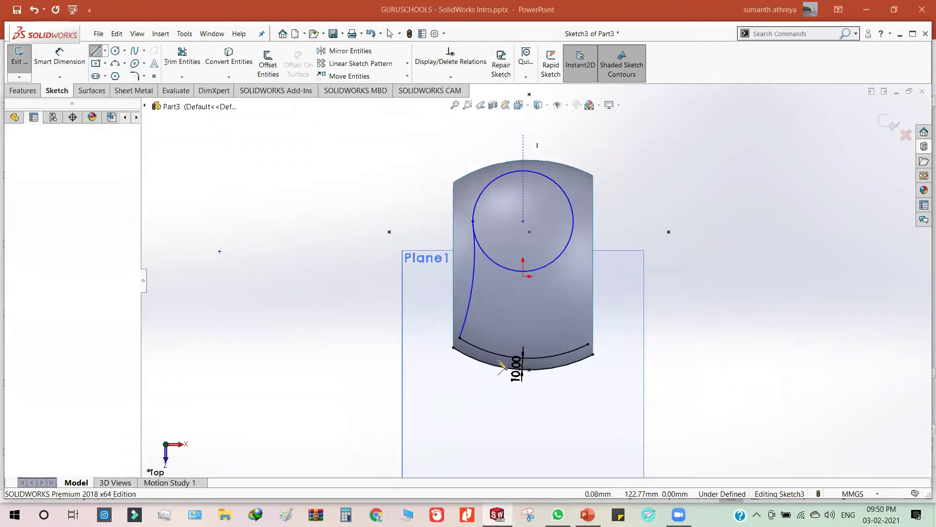
pyautogui.click(523, 136)
pyautogui.click(523, 445)
pyautogui.click(761, 281)
pyautogui.hotkey('ctrl', 'z')
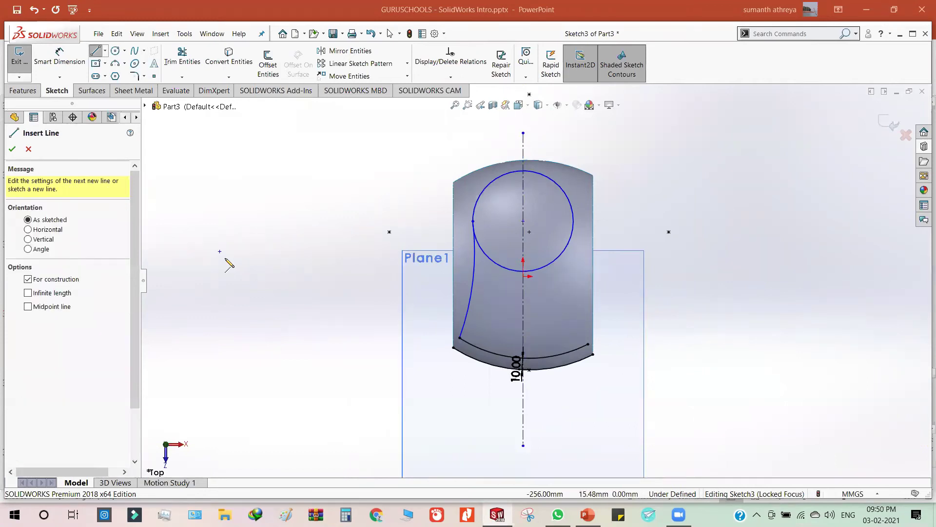
pyautogui.press('Escape')
# - Mirror the left connecting arc about the vertical centerline
pyautogui.click(472, 273)
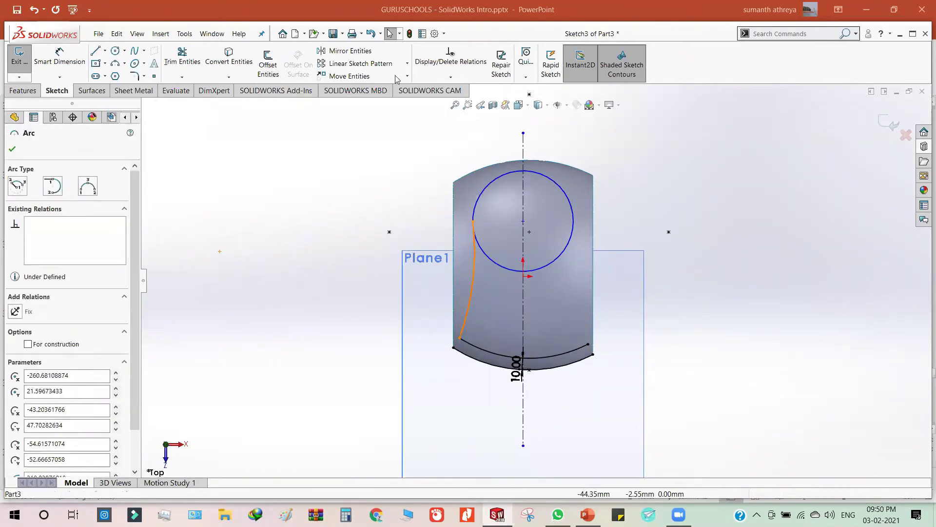
pyautogui.click(347, 50)
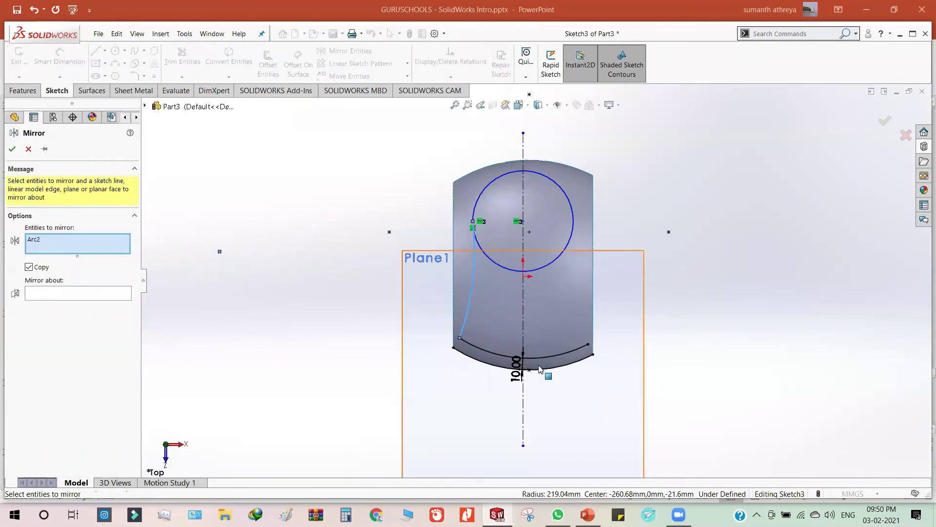
pyautogui.click(524, 299)
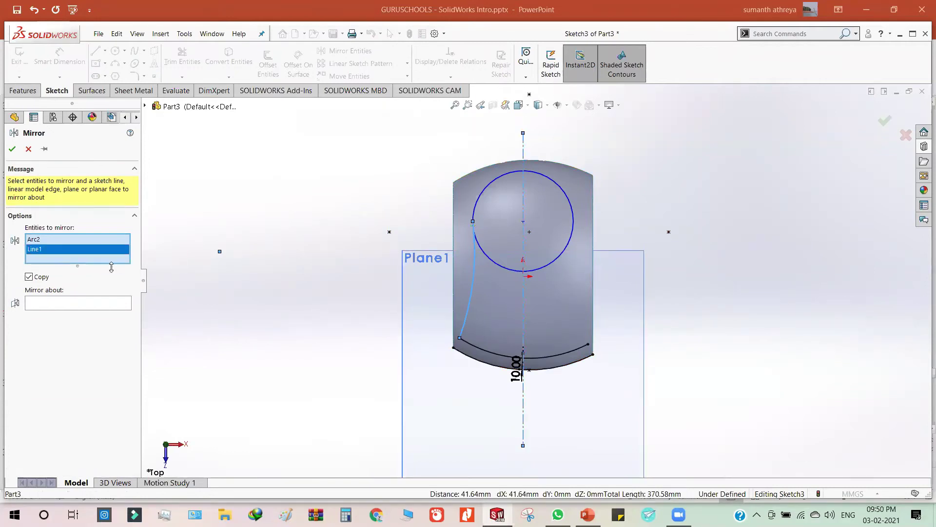
pyautogui.rightClick(49, 251)
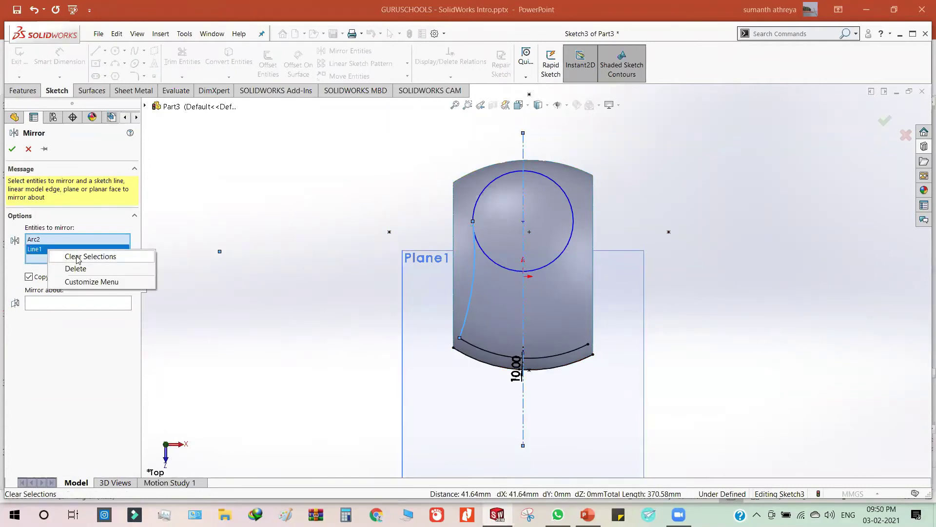
pyautogui.click(76, 268)
pyautogui.click(58, 294)
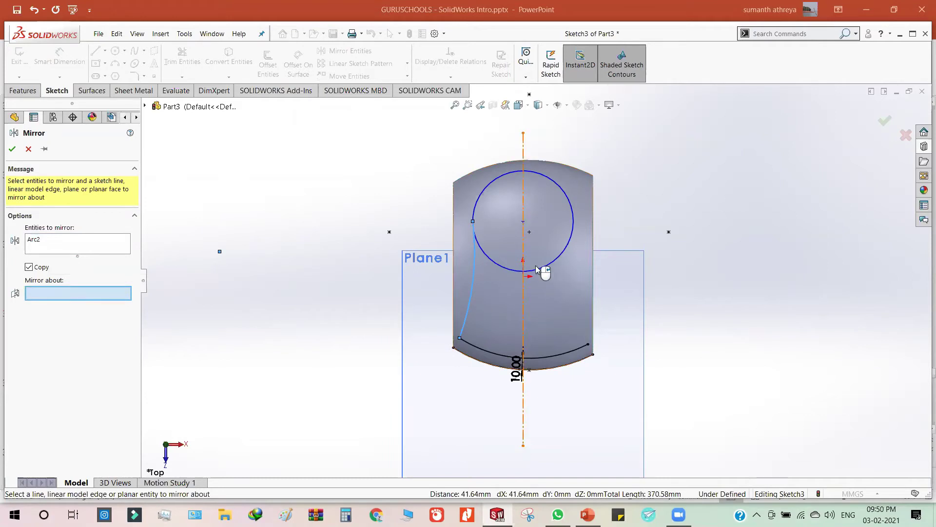
pyautogui.click(523, 309)
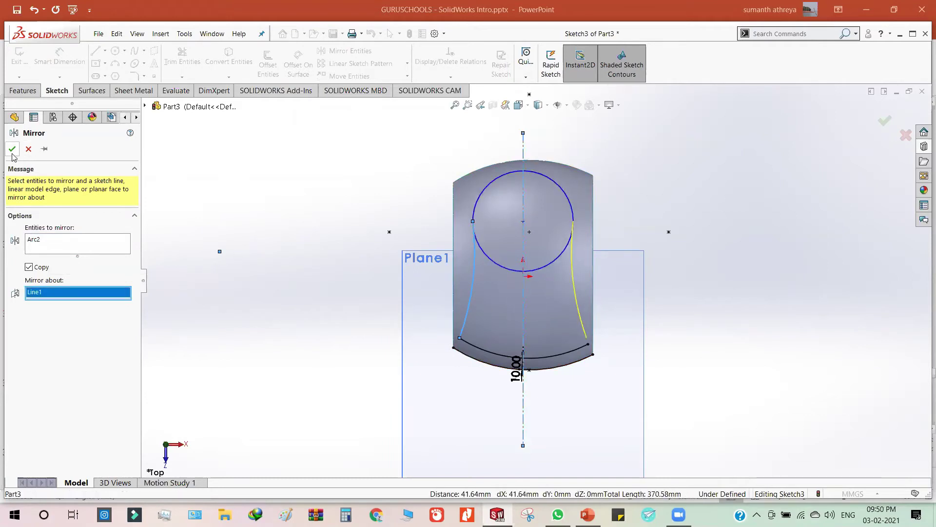
pyautogui.press('Return')
# - Try to merge the mirrored arc's lower endpoint with the offset curve's right endpoint
pyautogui.scroll(-4, 567, 337)
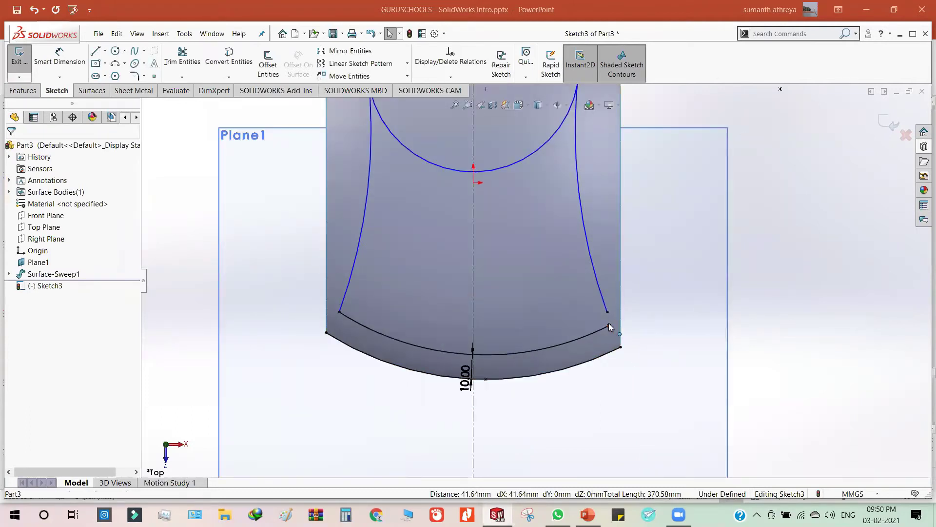
pyautogui.click(609, 324)
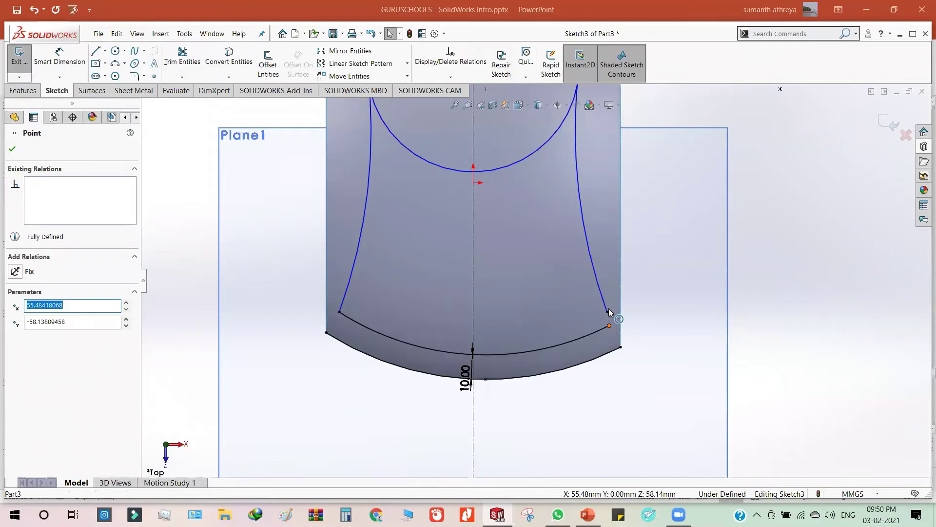
pyautogui.keyDown('ctrl'); pyautogui.click(608, 312); pyautogui.keyUp('ctrl')
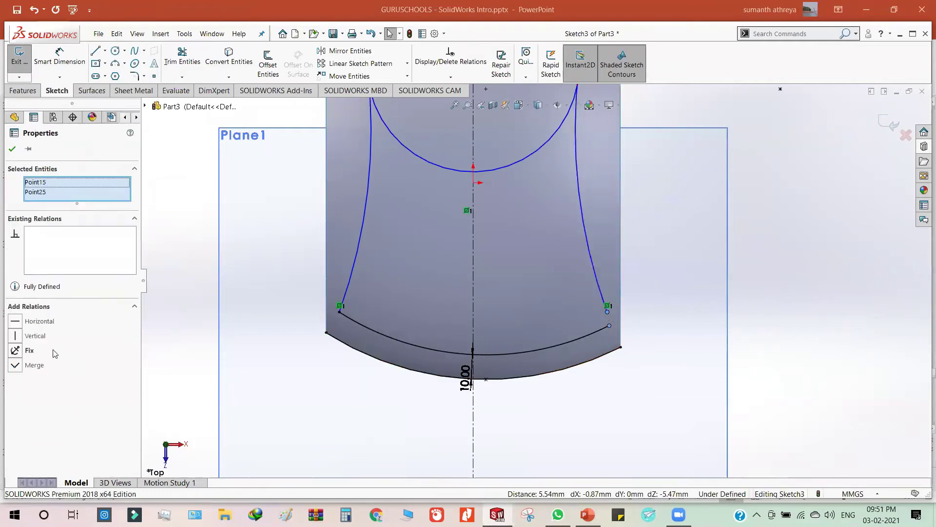
pyautogui.click(16, 367)
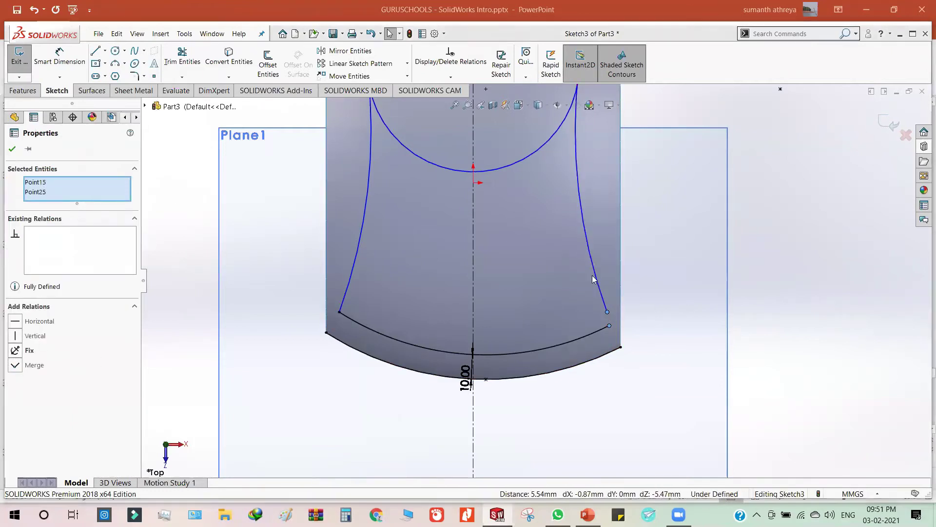
pyautogui.click(539, 255)
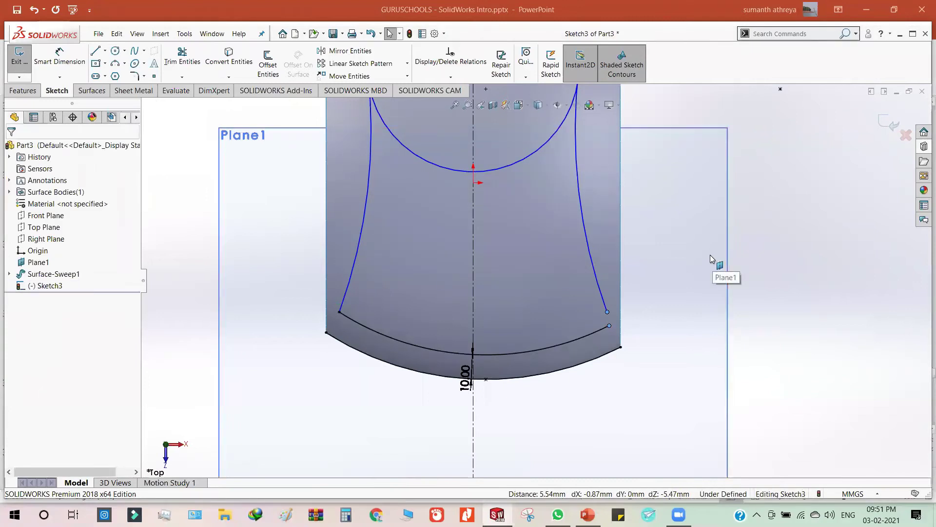
# - Delete the mirrored right-hand arc and the offset curve near the surface's lower edge
pyautogui.click(621, 266)
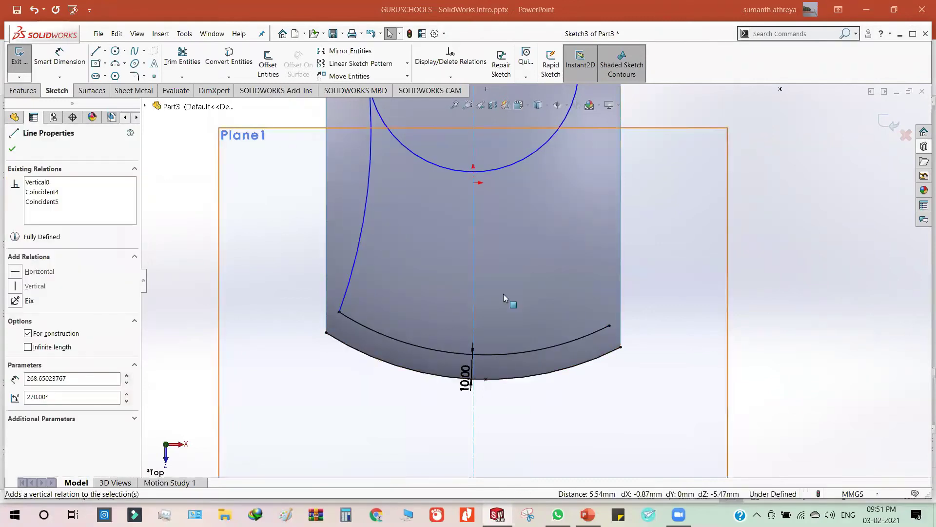
pyautogui.click(571, 343)
pyautogui.press('Delete')
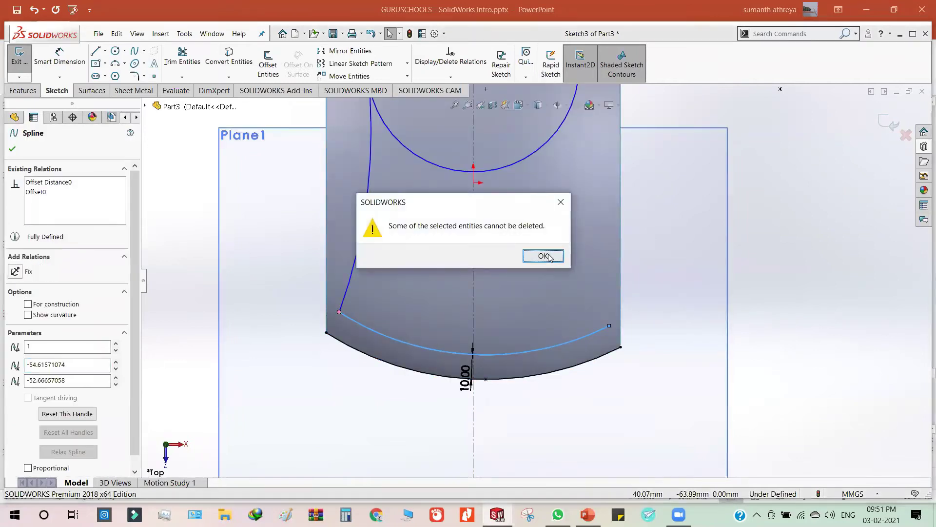
pyautogui.click(543, 256)
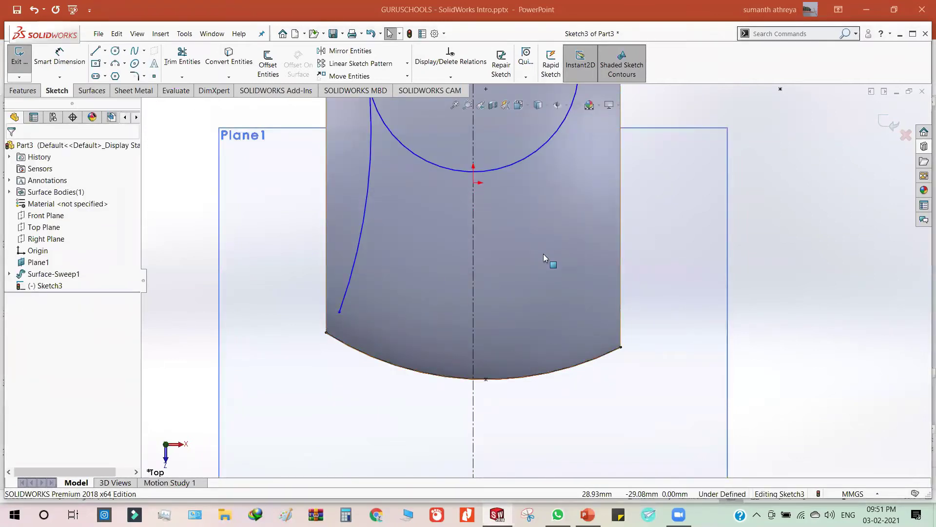
# - Mirror the left connecting arc about the vertical centerline again, keeping the original
pyautogui.scroll(4, 544, 257)
pyautogui.click(349, 50)
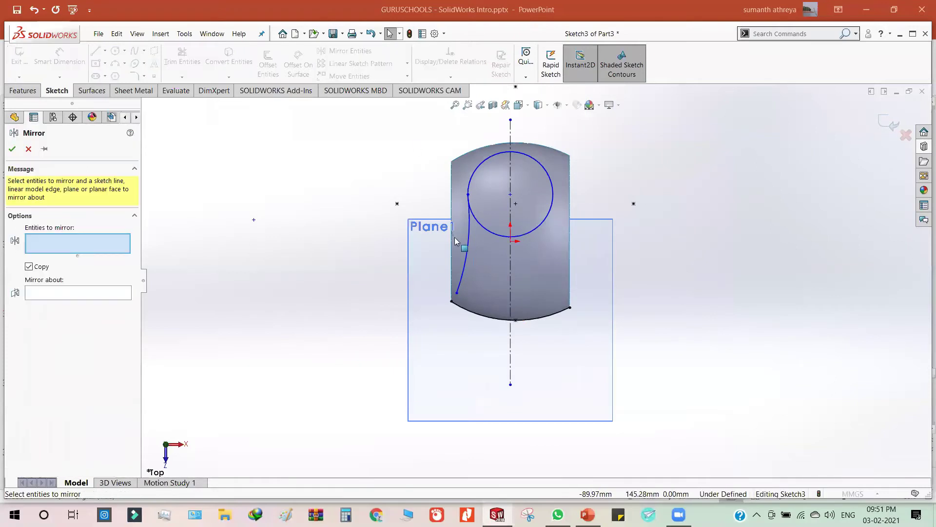
pyautogui.click(465, 248)
pyautogui.click(53, 299)
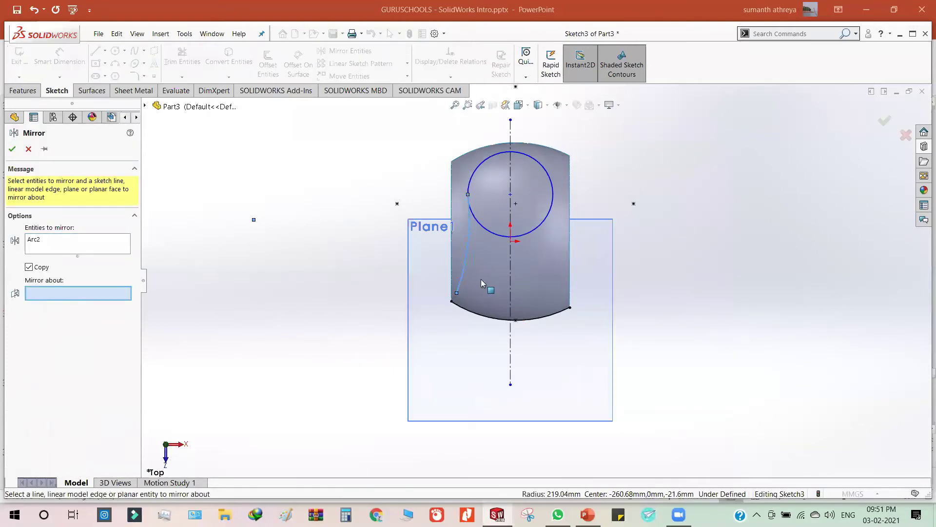
pyautogui.click(510, 267)
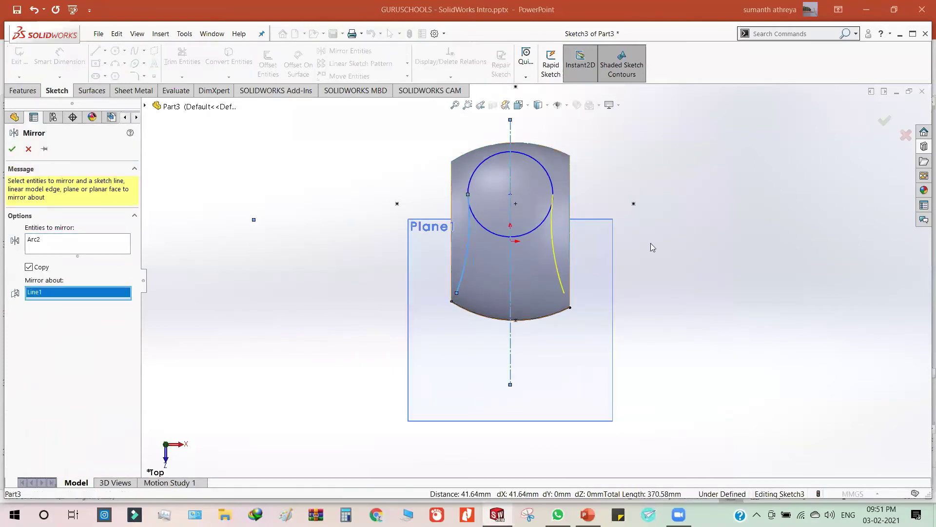
pyautogui.click(12, 148)
# - Sketch a three-point arc of about 105 mm radius joining the lower endpoints of the two side arcs
pyautogui.click(126, 63)
pyautogui.click(158, 98)
pyautogui.click(457, 294)
pyautogui.click(564, 293)
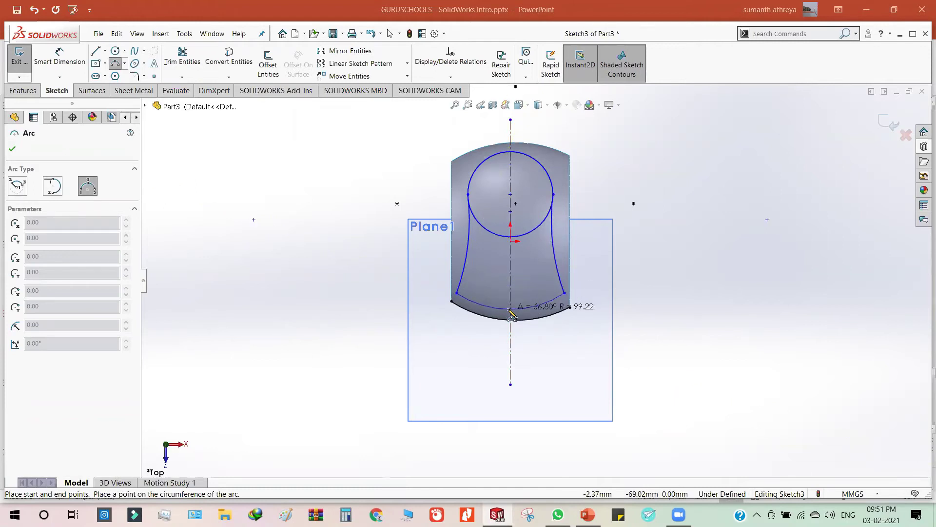
pyautogui.click(511, 311)
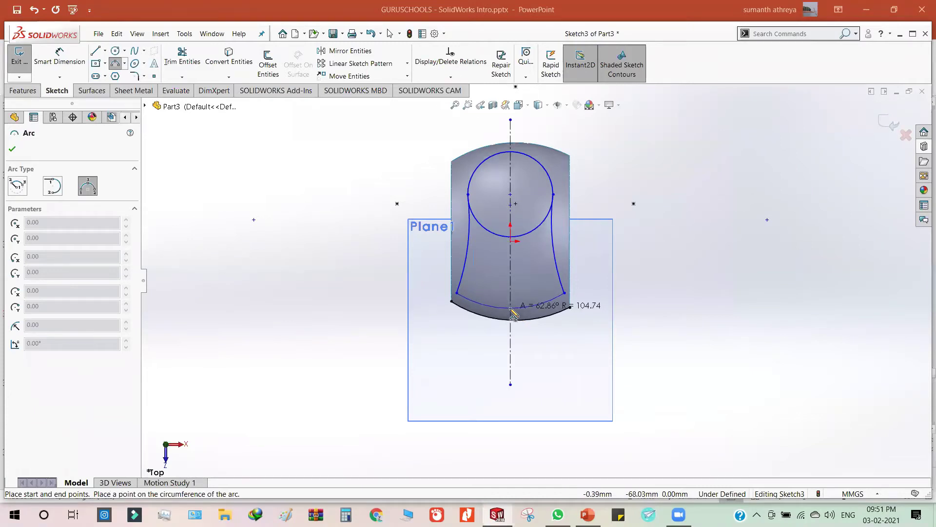
pyautogui.press('Escape')
# - Delete the leftover converted curve along the swept surface's lower edge
pyautogui.scroll(-5, 479, 329)
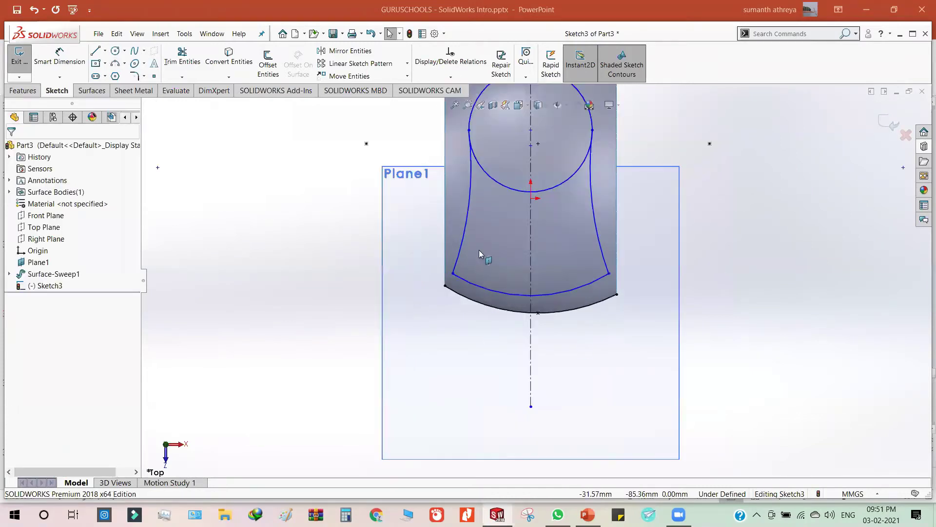
pyautogui.click(618, 287)
pyautogui.click(510, 288)
pyautogui.press('f')
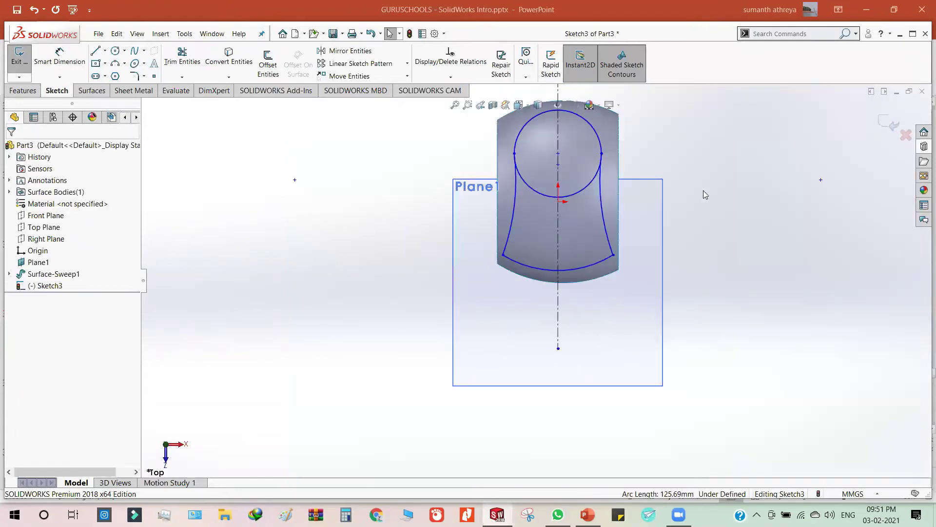
# - Power-trim the lower part of the circle between the two side arcs
pyautogui.click(189, 64)
pyautogui.scroll(-3, 535, 209)
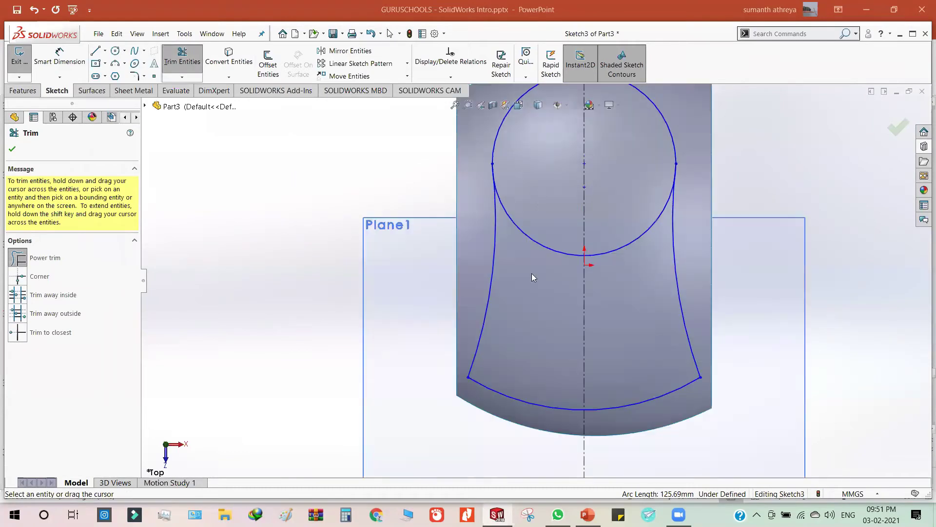
pyautogui.scroll(-10, 554, 233)
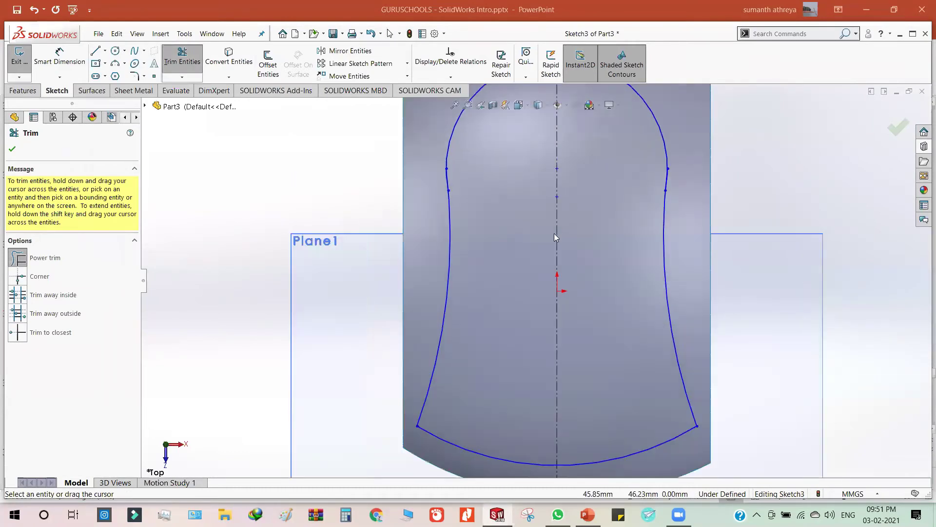
# - Trim the short leftover segments where the circle meets the side arcs, finish trimming, and exit the sketch
pyautogui.click(636, 308)
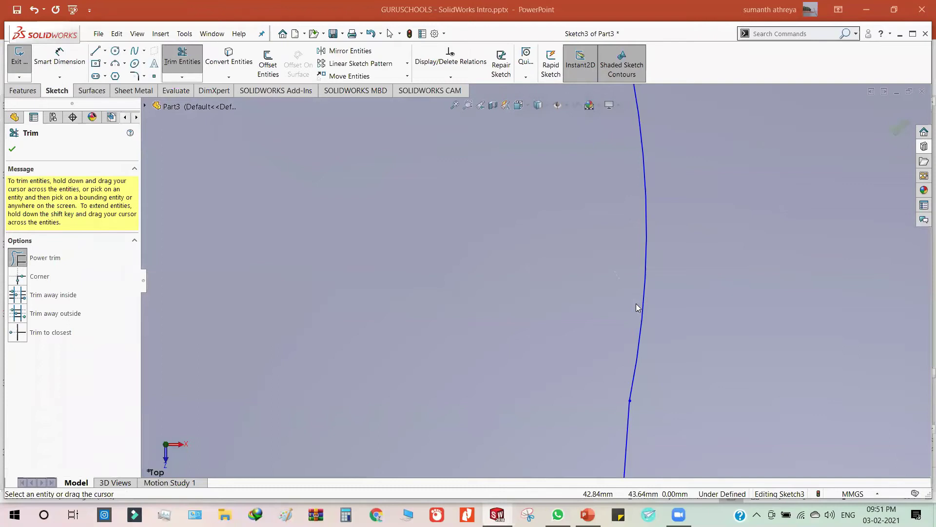
pyautogui.scroll(6, 569, 315)
pyautogui.scroll(-5, 471, 304)
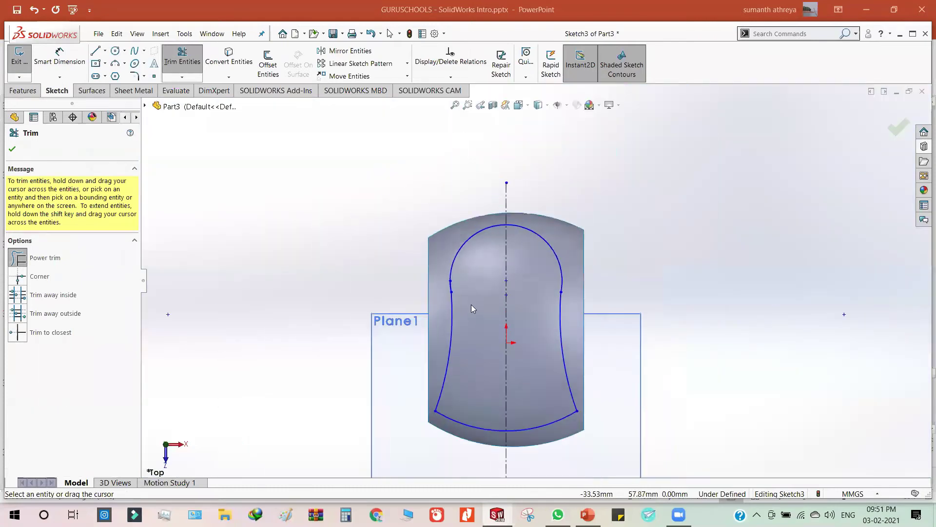
pyautogui.scroll(-1, 522, 301)
pyautogui.click(507, 347)
pyautogui.scroll(5, 578, 322)
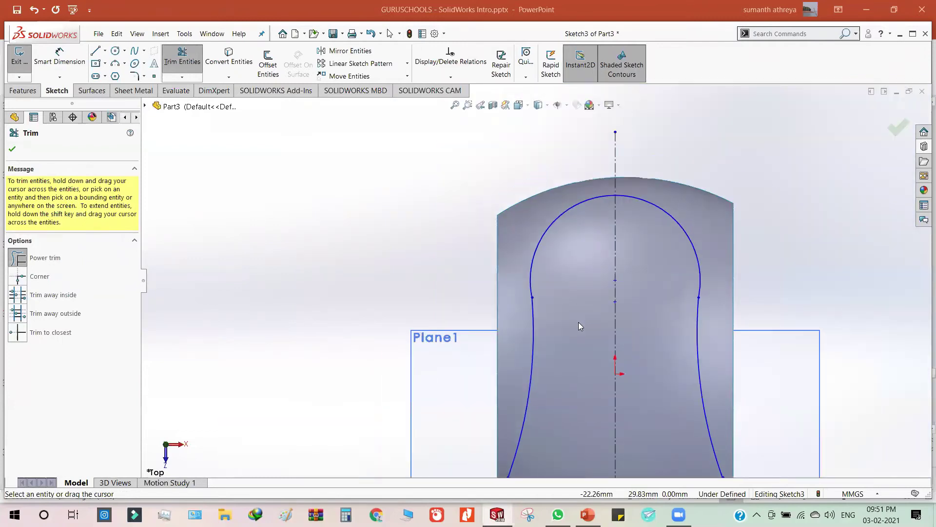
pyautogui.scroll(8, 526, 283)
pyautogui.scroll(-5, 610, 341)
pyautogui.moveTo(573, 330)
pyautogui.mouseDown(button='middle')
pyautogui.moveTo(535, 184)
pyautogui.moveTo(480, 171)
pyautogui.moveTo(488, 156)
pyautogui.mouseUp(button='middle')
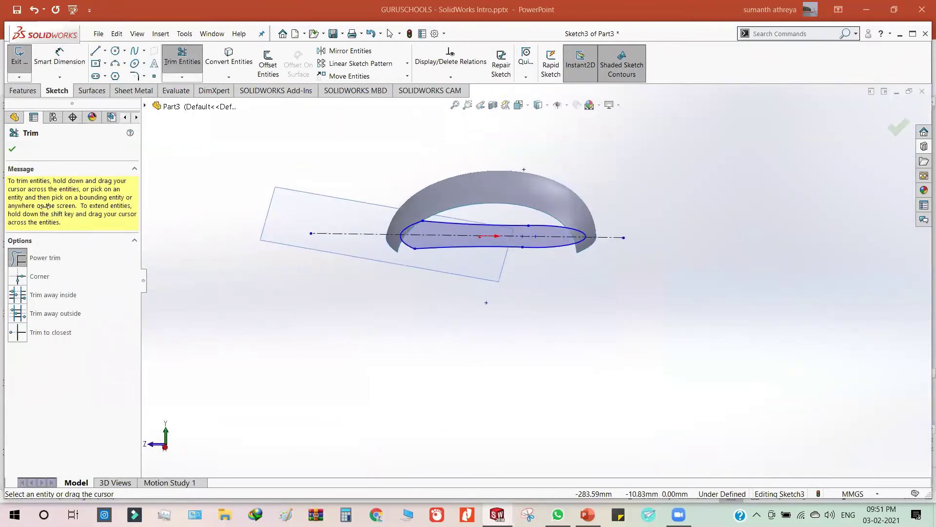
pyautogui.click(13, 148)
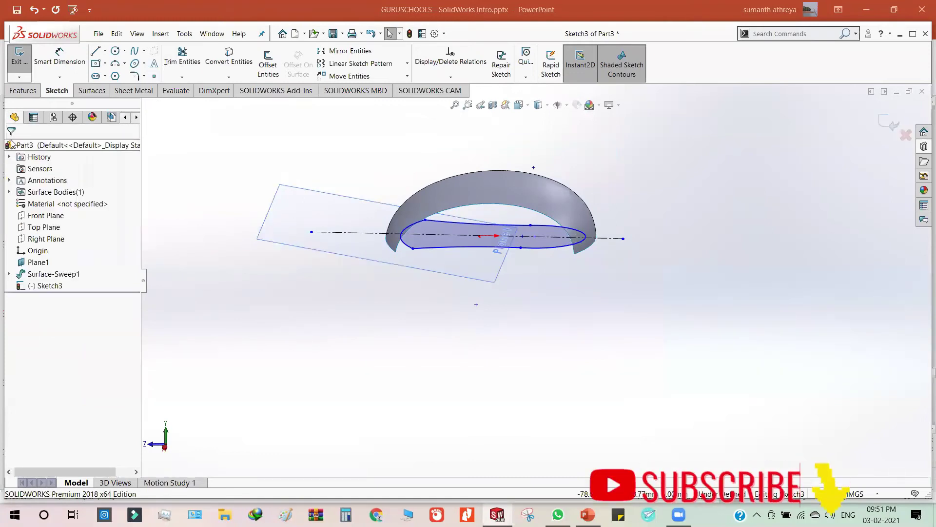
pyautogui.click(18, 56)
# - Start a blind surface extrusion of the closed outline sketch from the sketch plane, 86 mm up through the swept surface
pyautogui.click(95, 90)
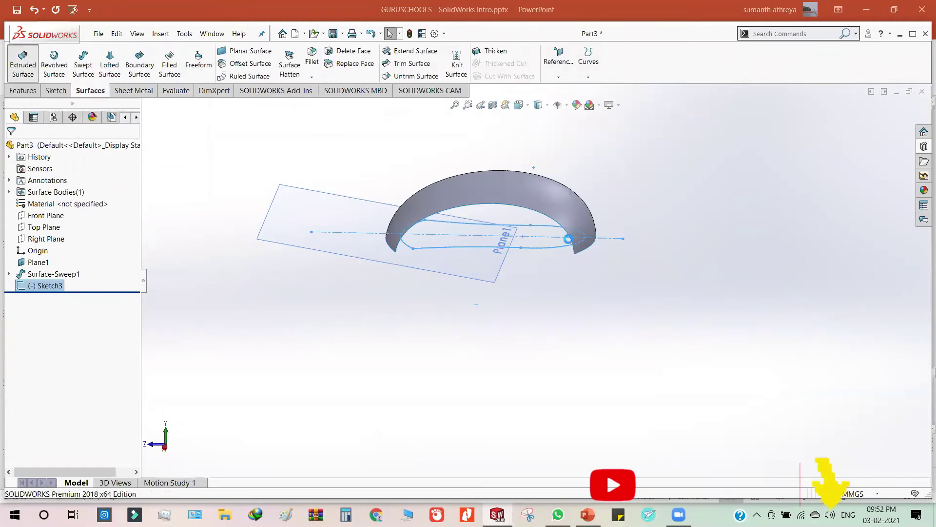
pyautogui.click(23, 61)
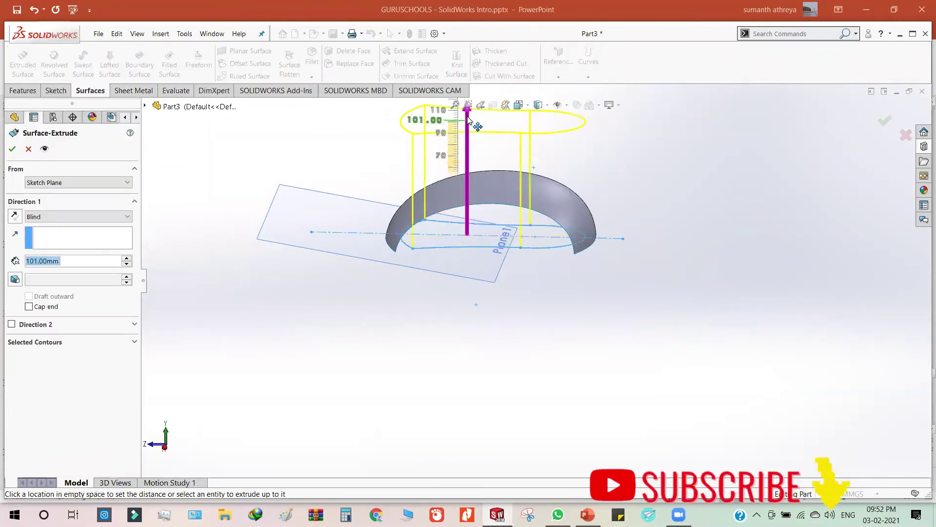
pyautogui.click(475, 147)
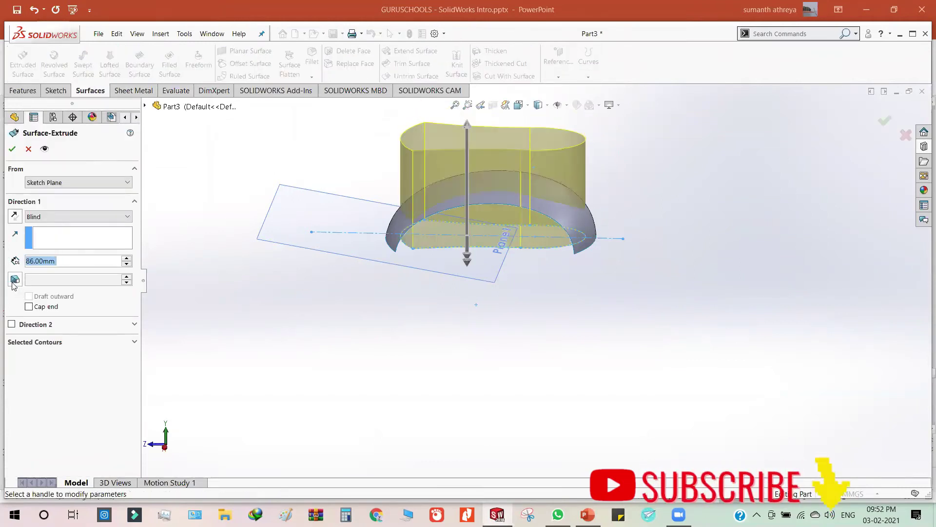
# - Add an outward draft of 10 degrees to the surface extrusion and create it
pyautogui.click(14, 281)
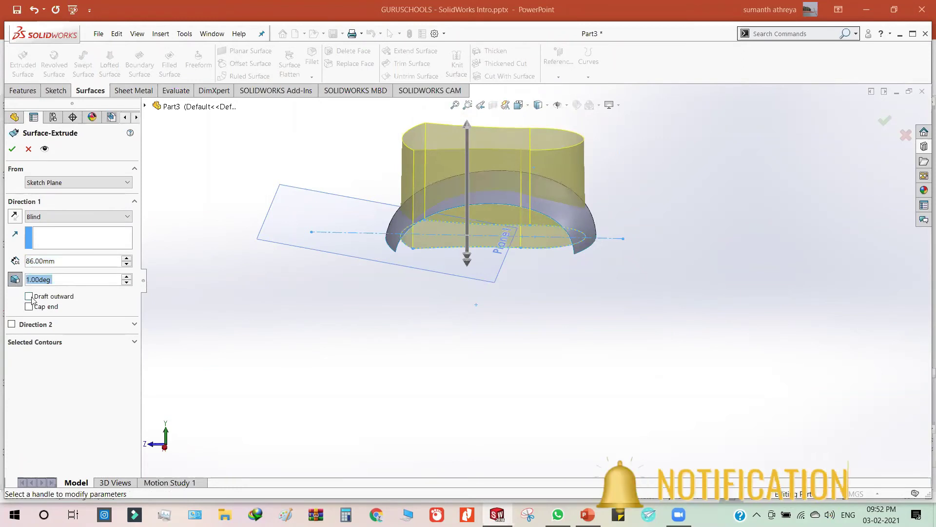
pyautogui.click(29, 296)
pyautogui.click(129, 276)
pyautogui.click(129, 277)
pyautogui.click(129, 277)
pyautogui.click(129, 276)
pyautogui.click(129, 277)
pyautogui.click(129, 276)
pyautogui.click(128, 276)
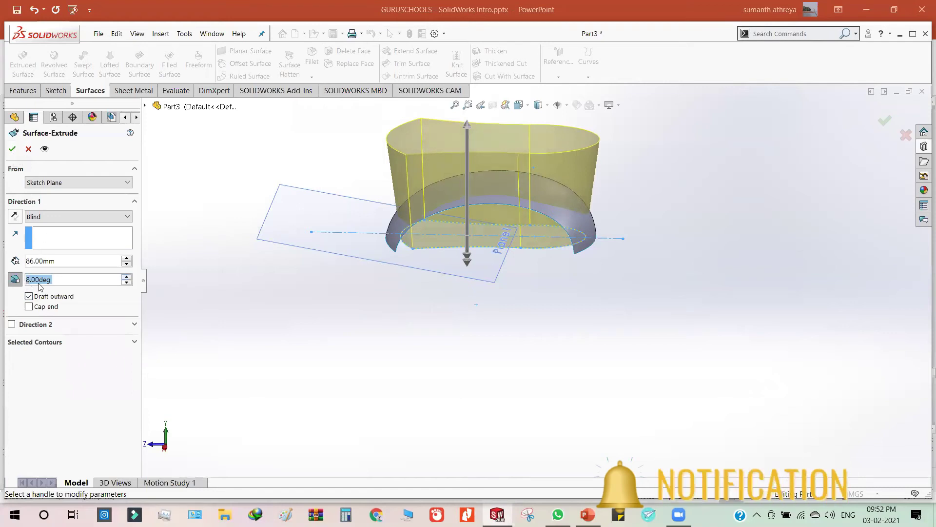
pyautogui.click(127, 277)
pyautogui.click(128, 277)
pyautogui.click(9, 149)
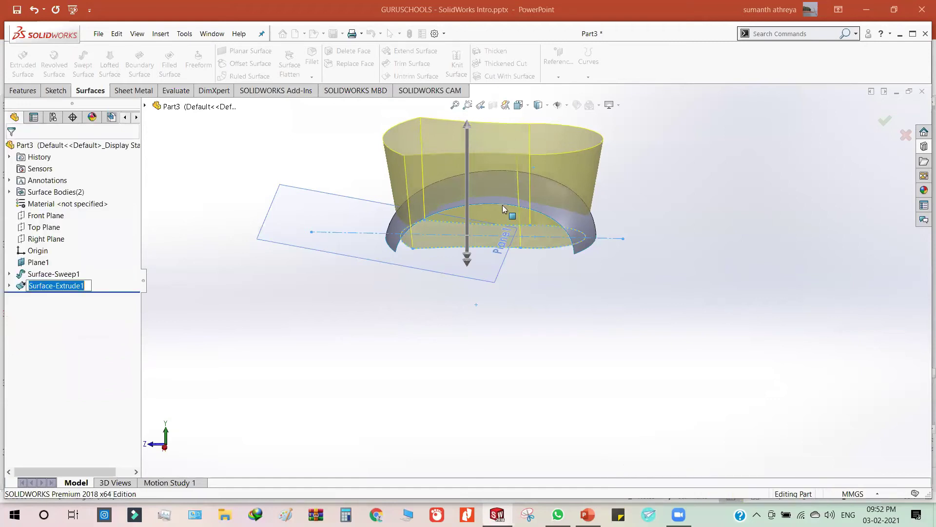
# - Trim the swept surface with the extruded surface as trim tool, removing the portion outside the outline
pyautogui.keyDown('shift'); pyautogui.moveTo(563, 244); pyautogui.dragTo(449, 279, button='middle'); pyautogui.keyUp('shift')
pyautogui.moveTo(451, 357); pyautogui.dragTo(398, 129, button='middle')
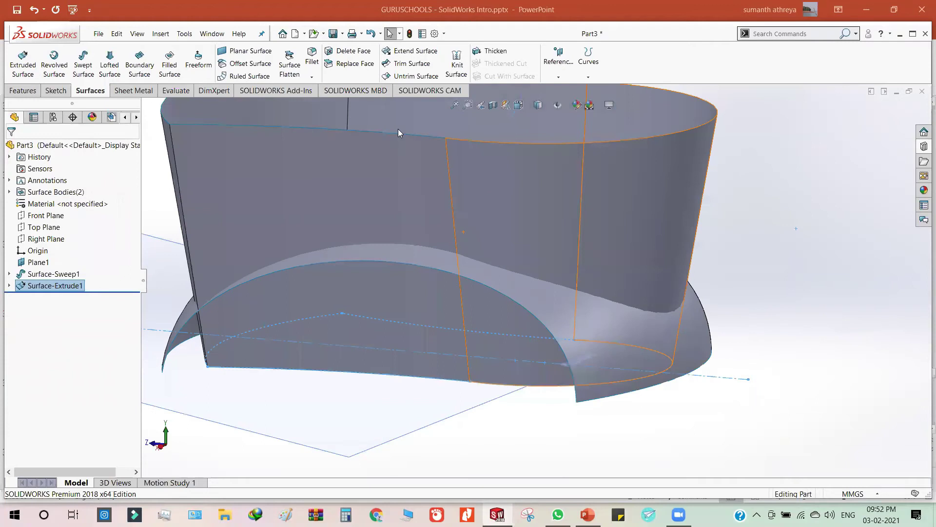
pyautogui.press('f')
pyautogui.click(414, 64)
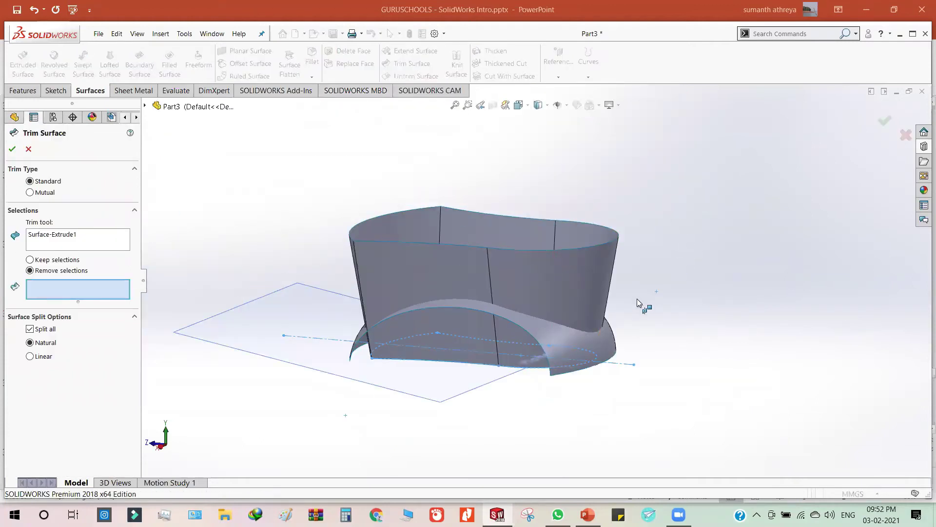
pyautogui.scroll(-5, 634, 287)
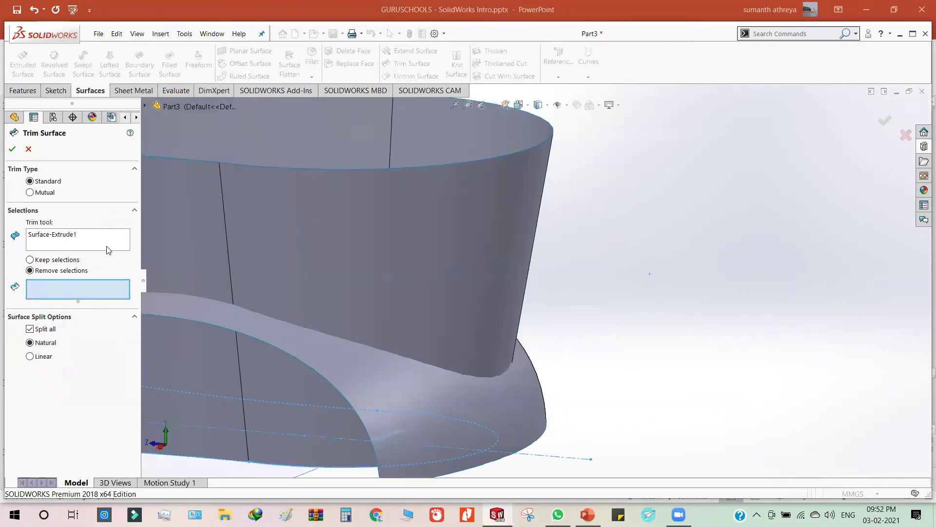
pyautogui.press('f')
pyautogui.moveTo(653, 354); pyautogui.dragTo(578, 359, button='middle')
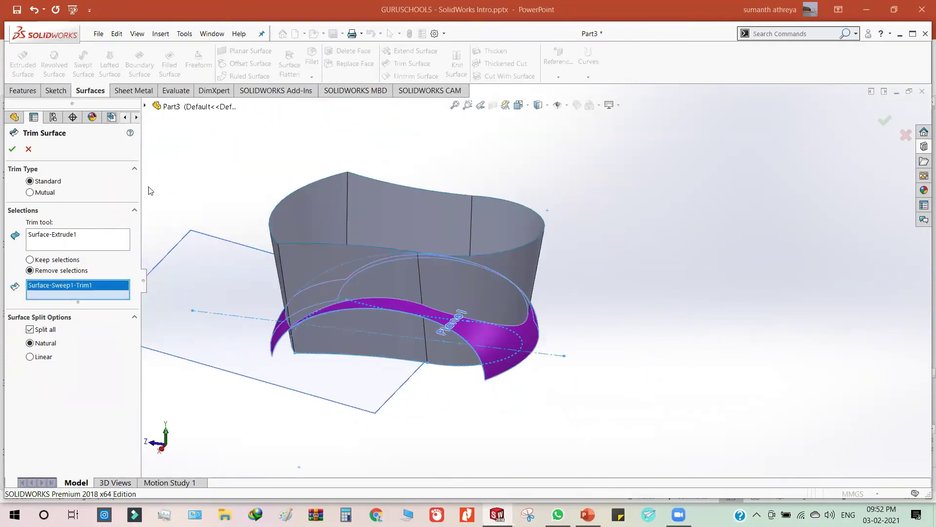
pyautogui.press('Return')
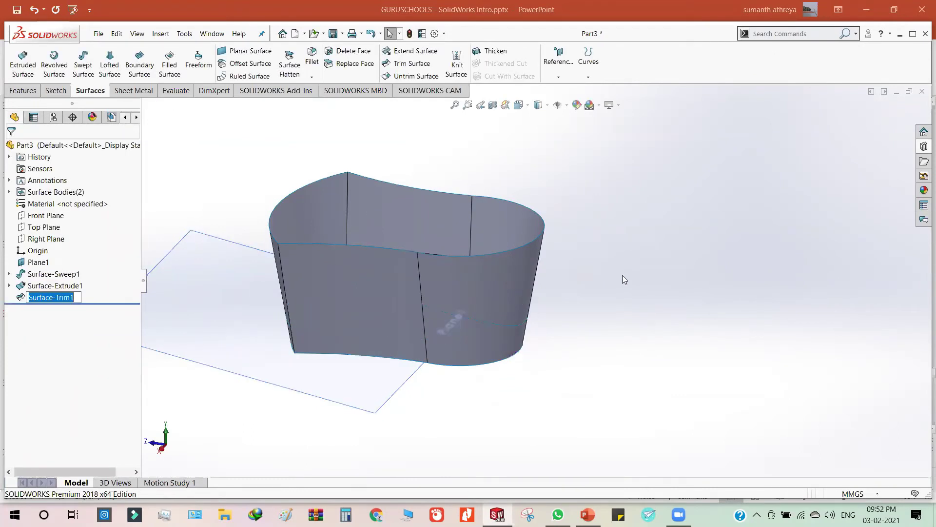
# - Trim the extruded surface with the trimmed swept surface as trim tool, removing the wall portion above it
pyautogui.moveTo(556, 375); pyautogui.dragTo(667, 219, button='middle')
pyautogui.press('Return')
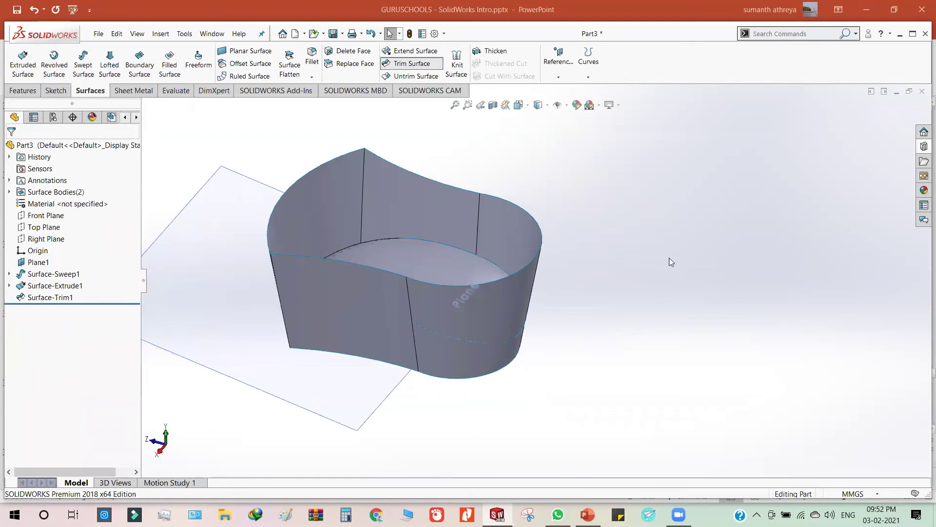
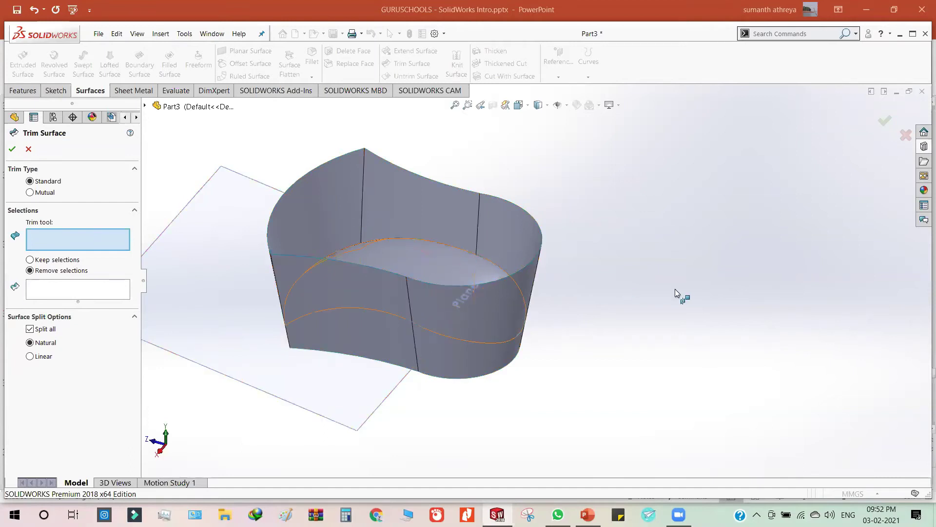
pyautogui.click(483, 266)
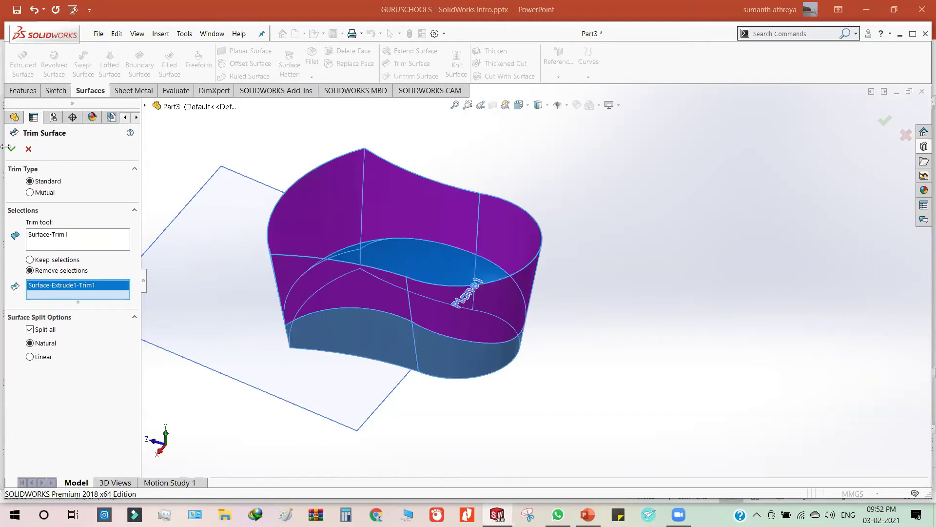
pyautogui.press('Return')
# - Close the open underside of the trimmed body with a filled surface bounded by the bottom edges of the extruded wall
pyautogui.moveTo(502, 271); pyautogui.dragTo(511, 327, button='middle')
pyautogui.moveTo(571, 256); pyautogui.dragTo(439, 265, button='middle')
pyautogui.scroll(3, 473, 345)
pyautogui.moveTo(473, 345); pyautogui.dragTo(488, 88, button='middle')
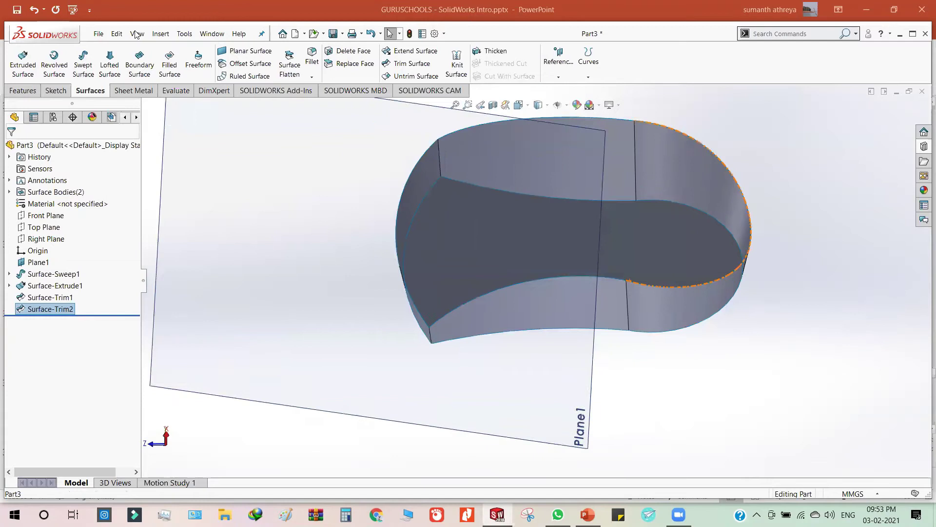
pyautogui.moveTo(137, 33); pyautogui.dragTo(213, 45, button='middle')
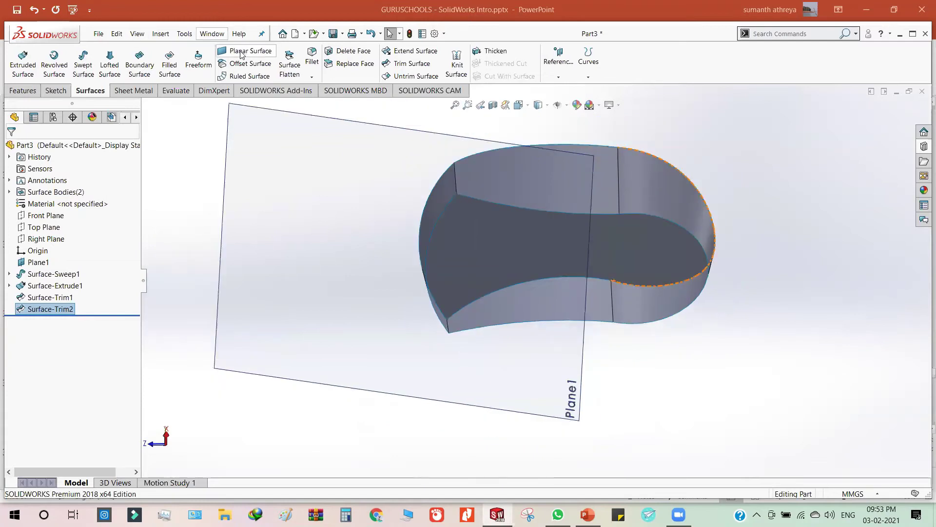
pyautogui.click(169, 63)
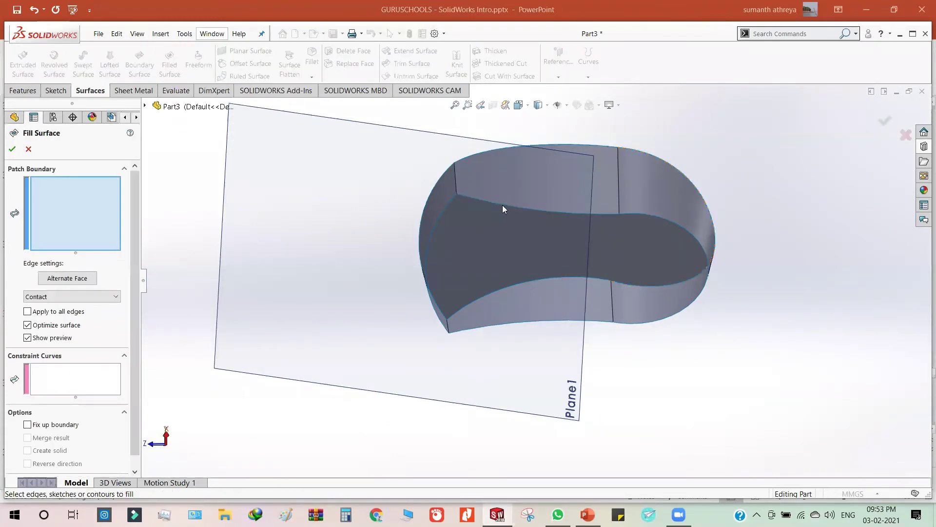
pyautogui.click(503, 208)
pyautogui.click(605, 321)
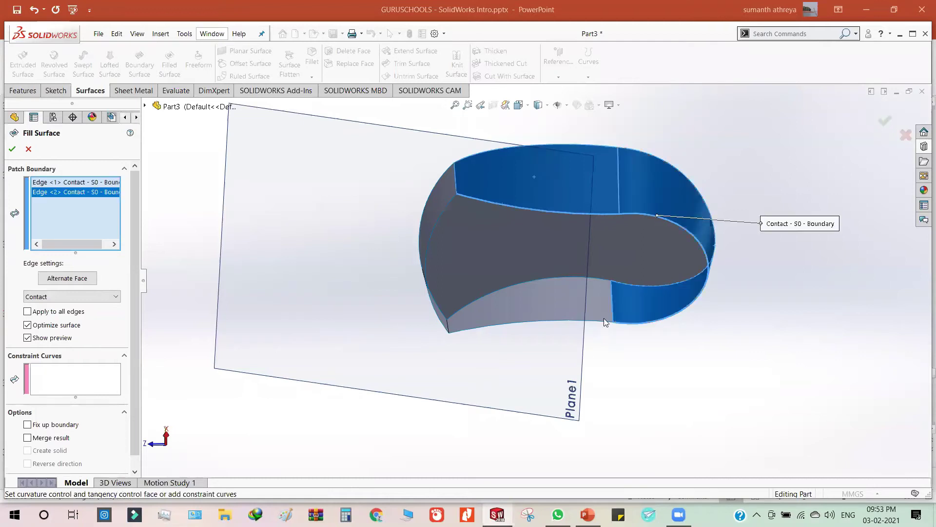
pyautogui.click(578, 322)
pyautogui.click(438, 225)
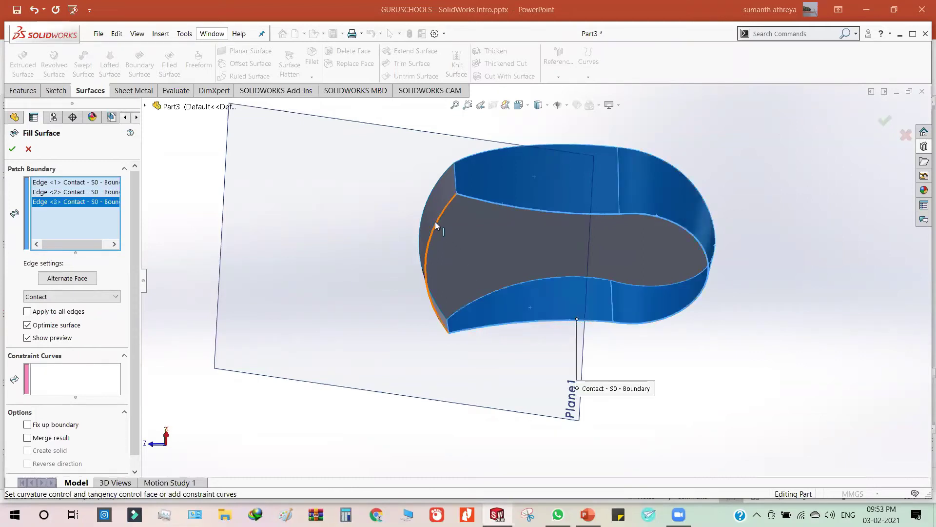
pyautogui.click(13, 150)
pyautogui.moveTo(544, 234); pyautogui.dragTo(569, 203, button='middle')
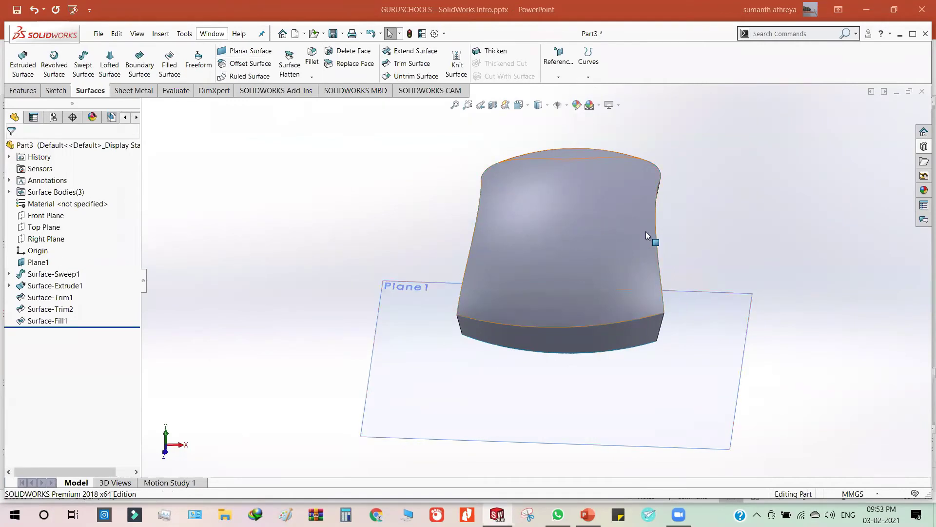
pyautogui.moveTo(617, 268); pyautogui.dragTo(575, 253, button='middle')
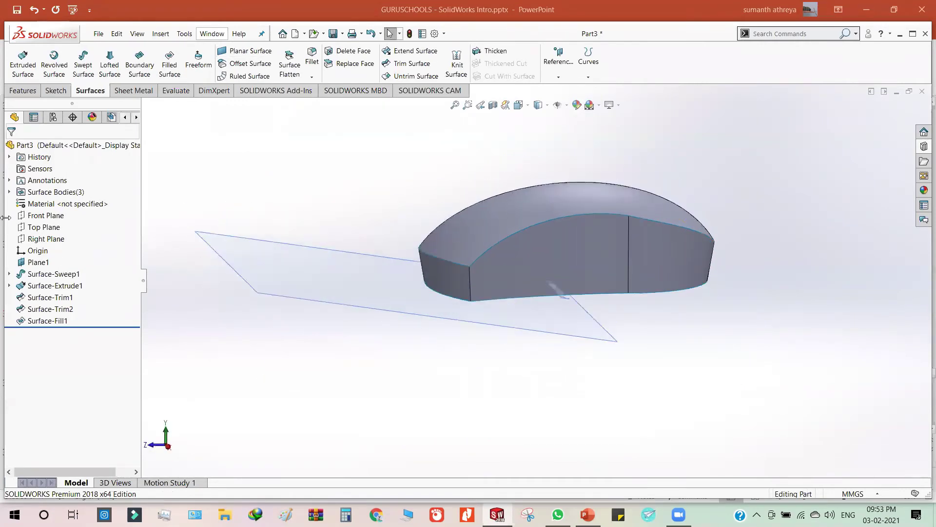
# - Start a sketch on the Top Plane and draw a vertical centerline about 282 mm long passing through the origin
pyautogui.click(45, 227)
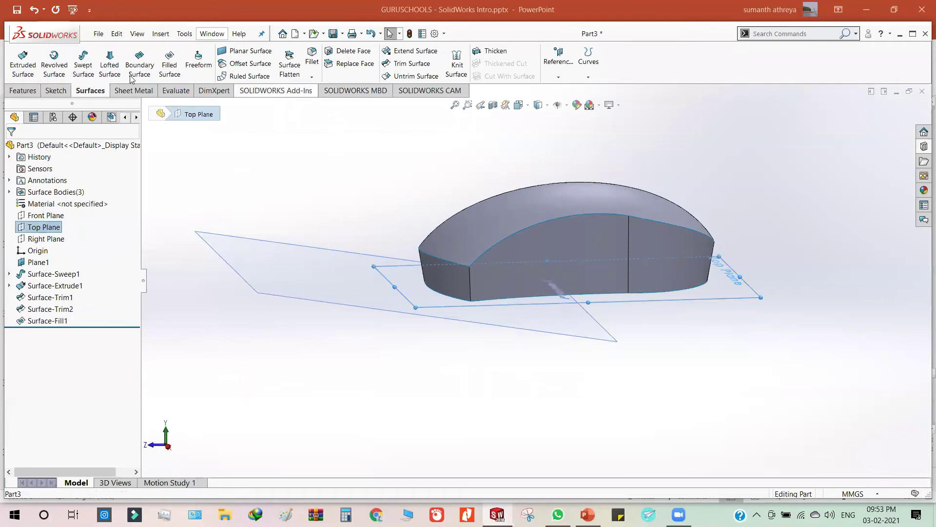
pyautogui.click(65, 91)
pyautogui.click(18, 56)
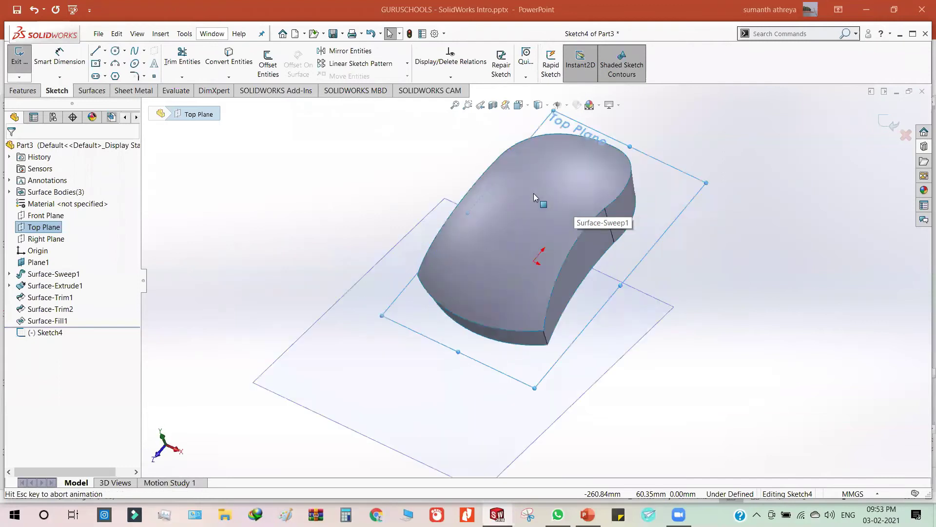
pyautogui.click(105, 51)
pyautogui.click(121, 76)
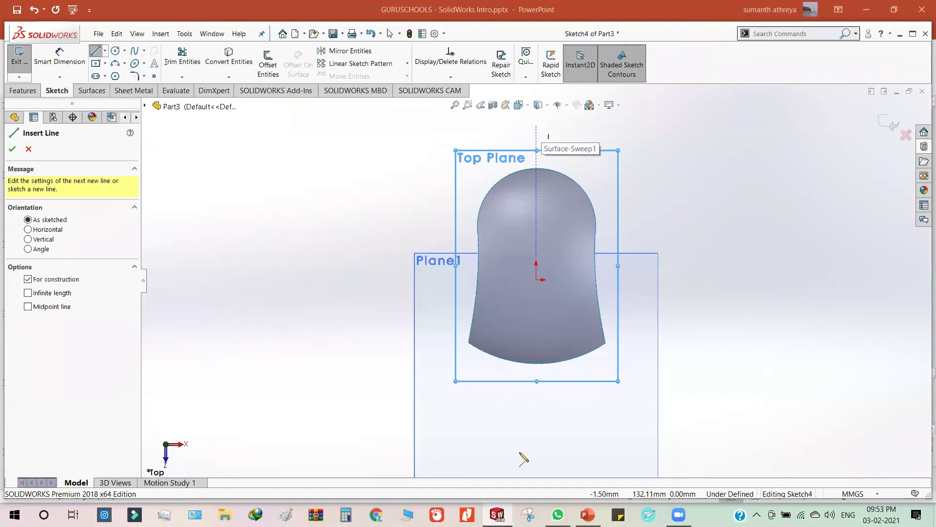
pyautogui.click(536, 457)
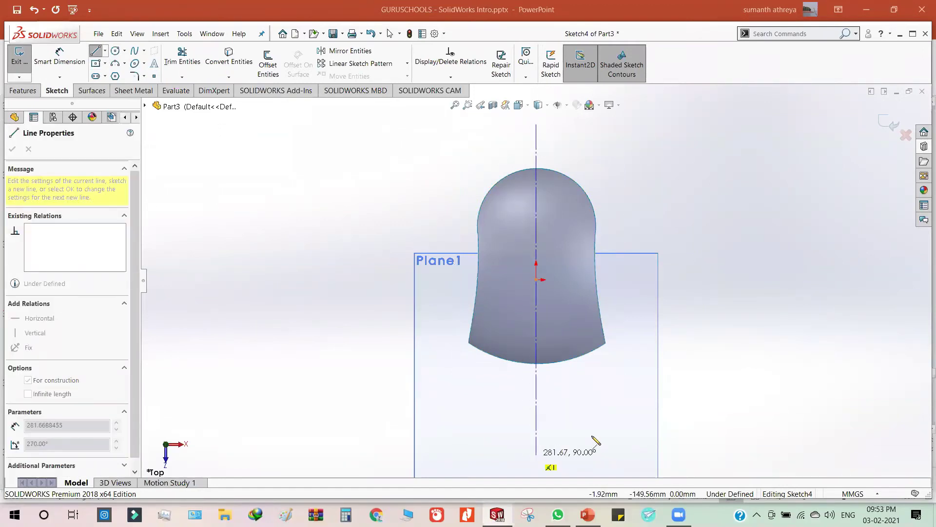
pyautogui.press('Escape')
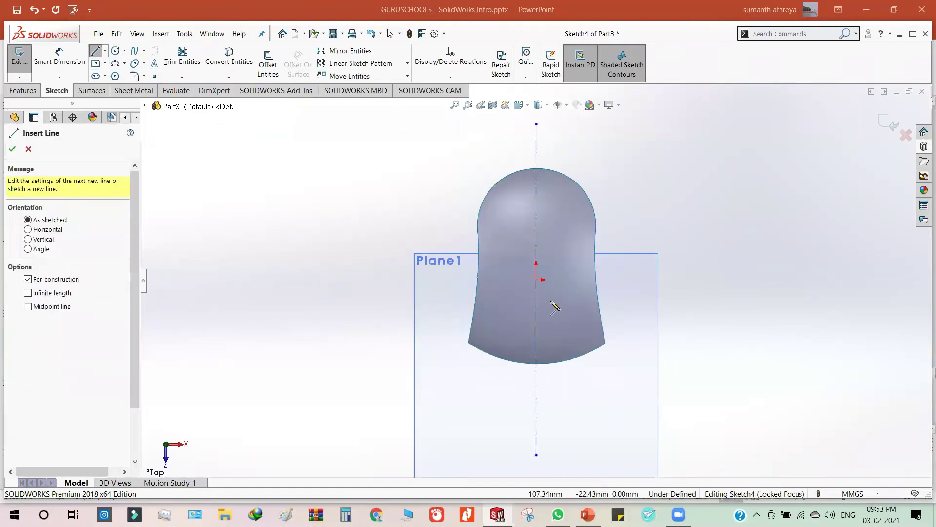
# - Sketch a center rectangle about 15 mm wide, centred on the centerline below the origin
pyautogui.click(105, 64)
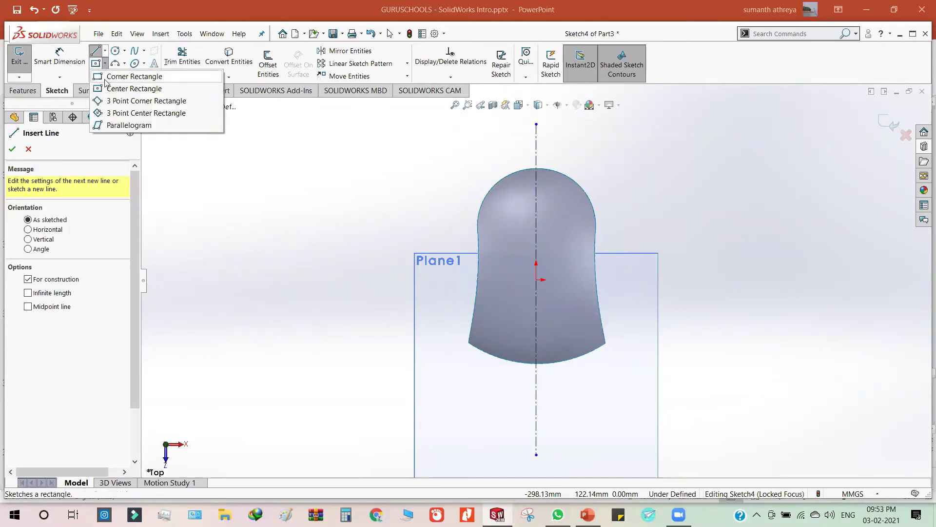
pyautogui.click(122, 89)
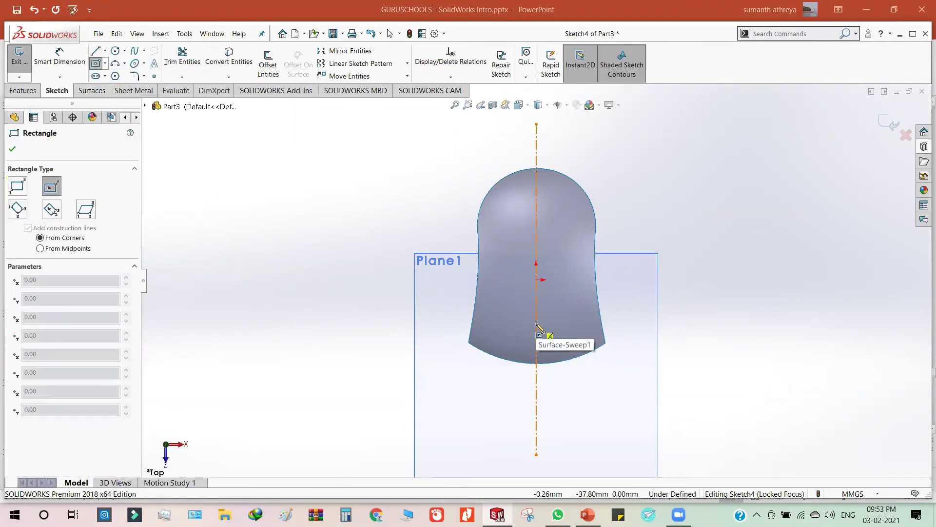
pyautogui.click(536, 324)
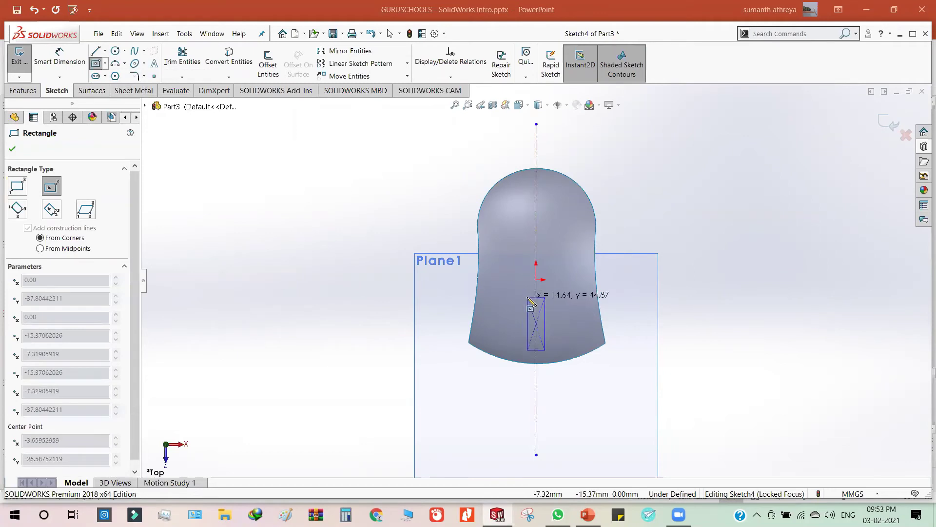
pyautogui.click(529, 296)
# - Dimension the center rectangle's width as 1.2 mm
pyautogui.scroll(-5, 558, 325)
pyautogui.click(47, 67)
pyautogui.click(500, 245)
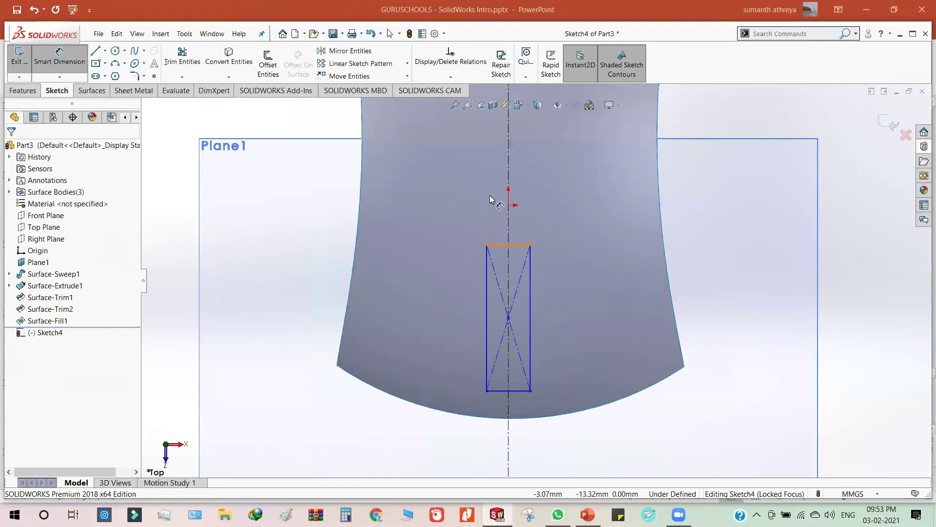
pyautogui.click(492, 197)
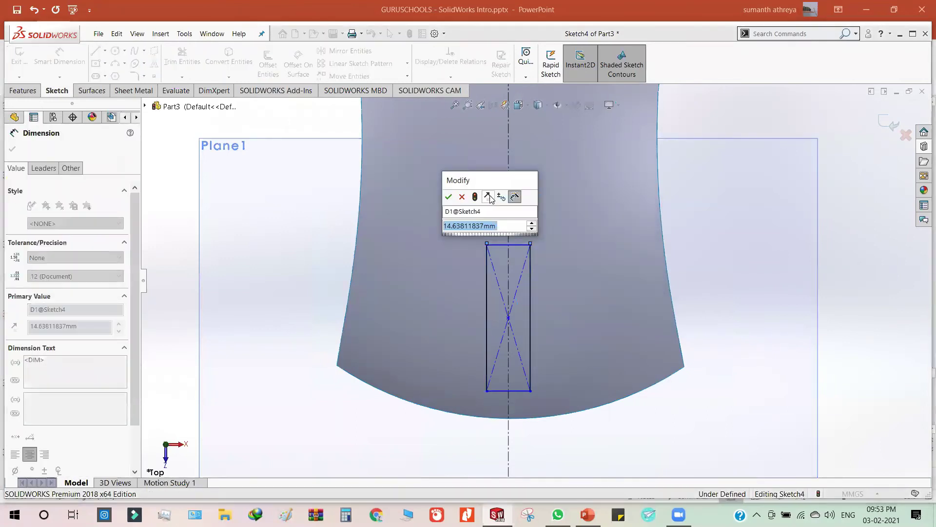
pyautogui.write('1.2')
pyautogui.press('Return')
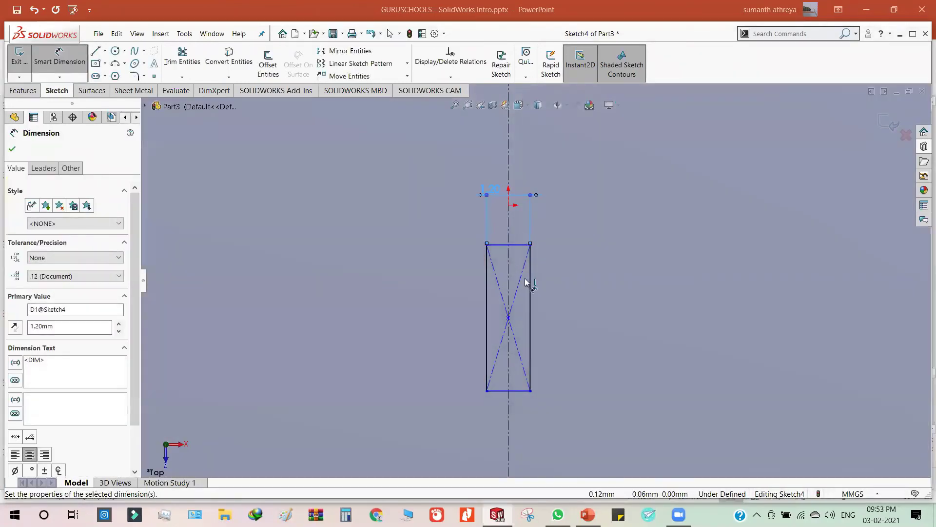
# - Try to dimension the distance from the rectangle's left edge to the centerline
pyautogui.scroll(-5, 527, 282)
pyautogui.click(390, 243)
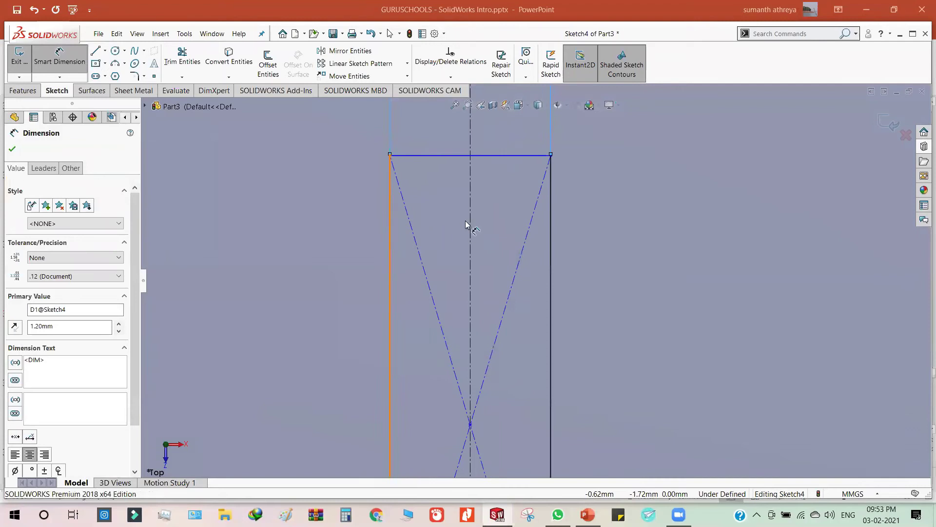
pyautogui.click(470, 225)
pyautogui.click(468, 224)
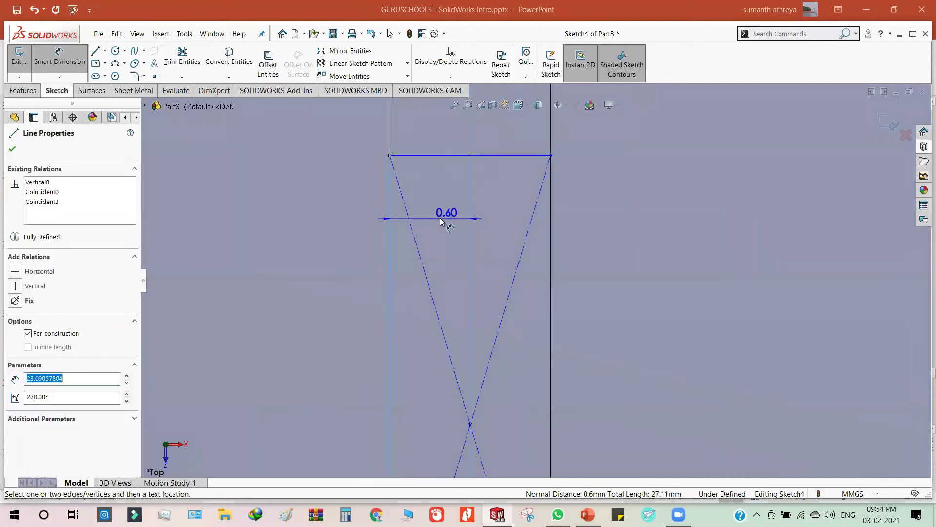
pyautogui.press('Escape')
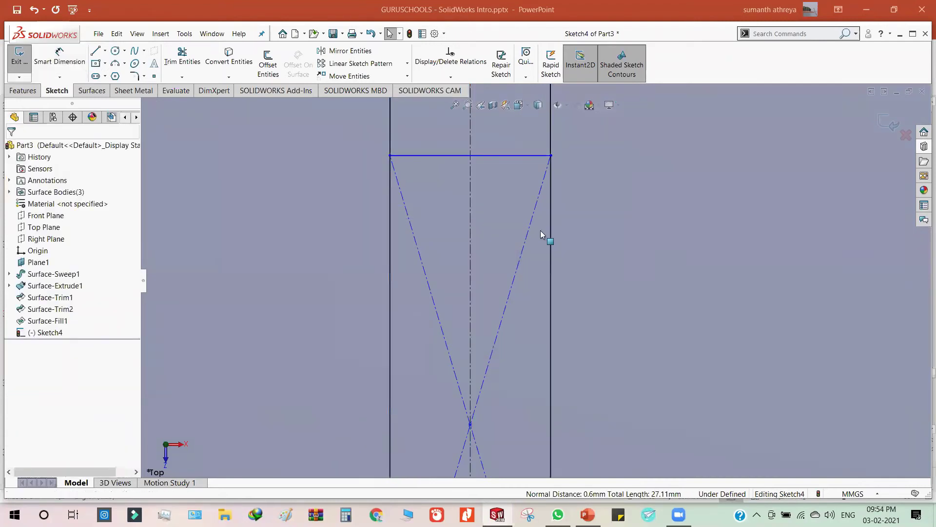
# - Undo the center rectangle and its width dimension, leaving only the centerline in the sketch
pyautogui.scroll(5, 536, 280)
pyautogui.scroll(4, 538, 342)
pyautogui.scroll(-6, 534, 323)
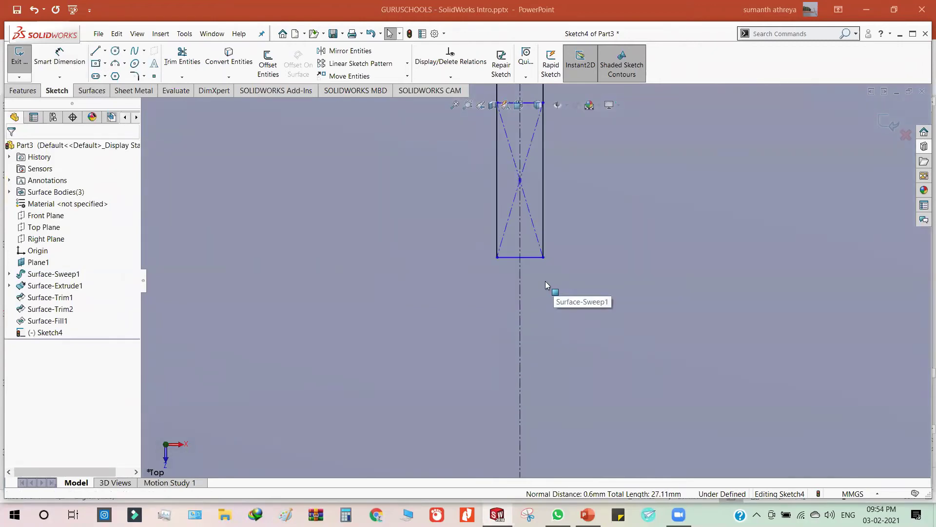
pyautogui.scroll(2, 547, 284)
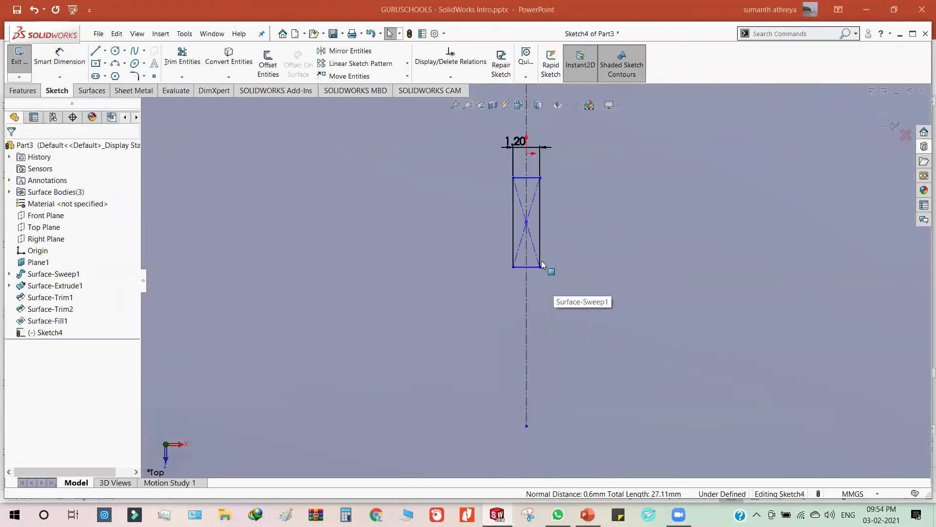
pyautogui.click(56, 57)
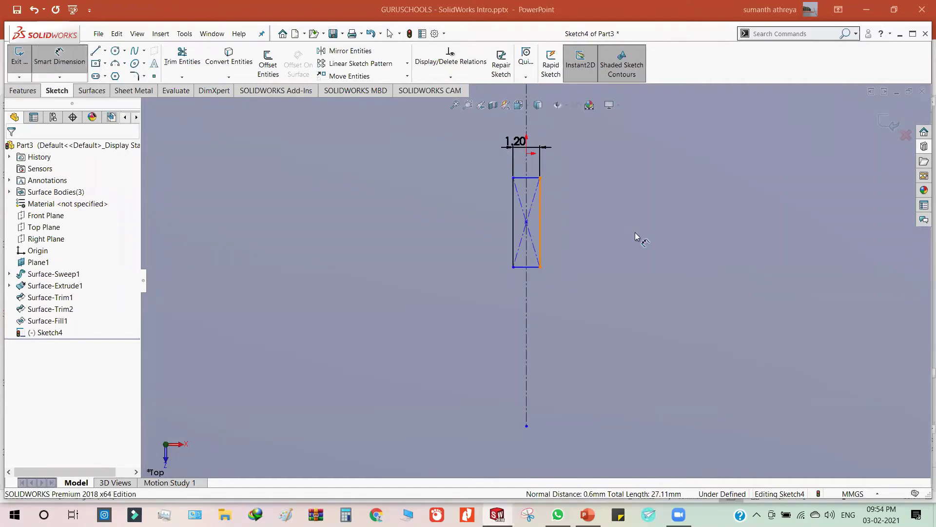
pyautogui.press('Escape')
pyautogui.hotkey('ctrl', 'z')
pyautogui.hotkey('ctrl', 'z')
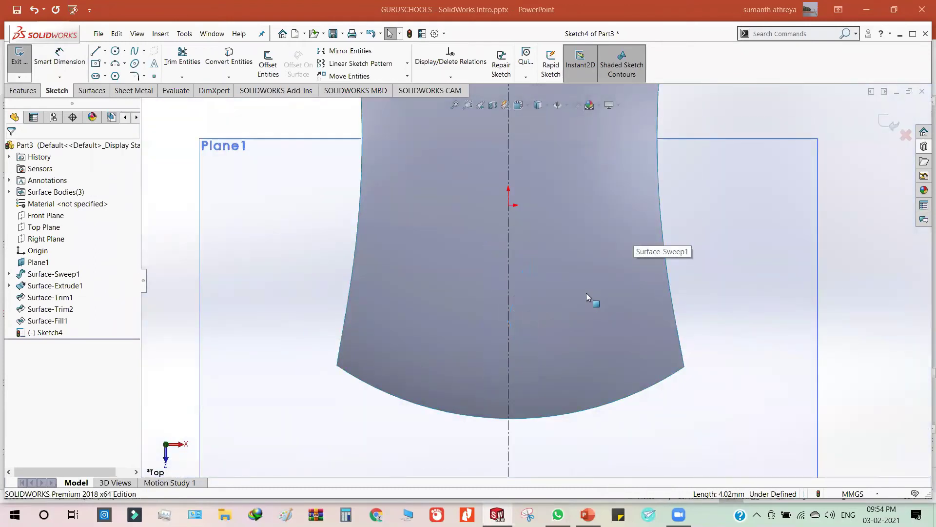
# - Sketch a corner rectangle about 19 by 55 mm across the centerline, from below the origin down to the body's curved lower edge
pyautogui.click(106, 64)
pyautogui.click(129, 73)
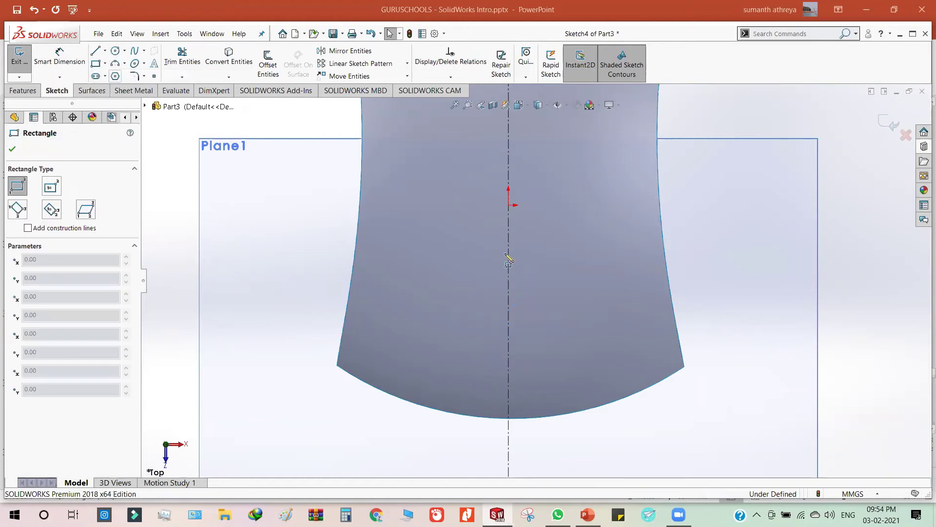
pyautogui.click(482, 252)
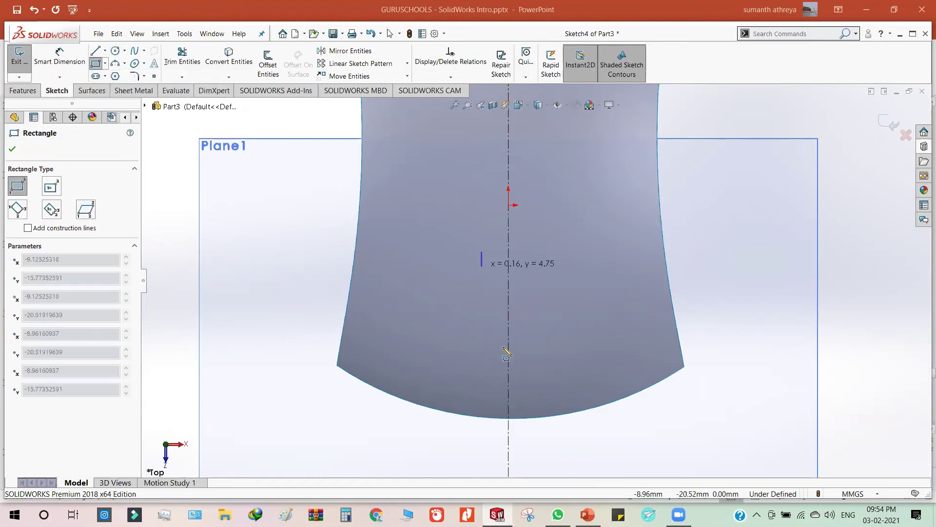
pyautogui.click(537, 417)
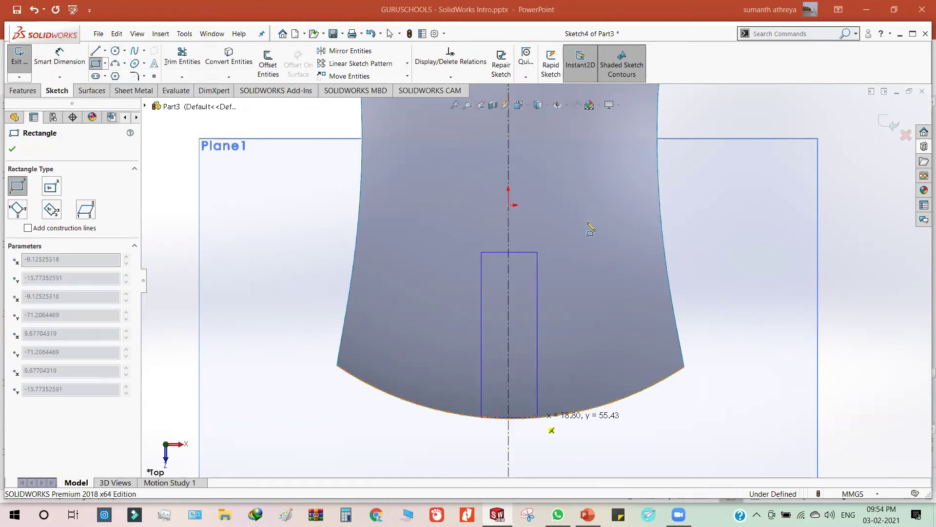
# - Dimension the corner rectangle's width as 1.2 mm
pyautogui.click(56, 54)
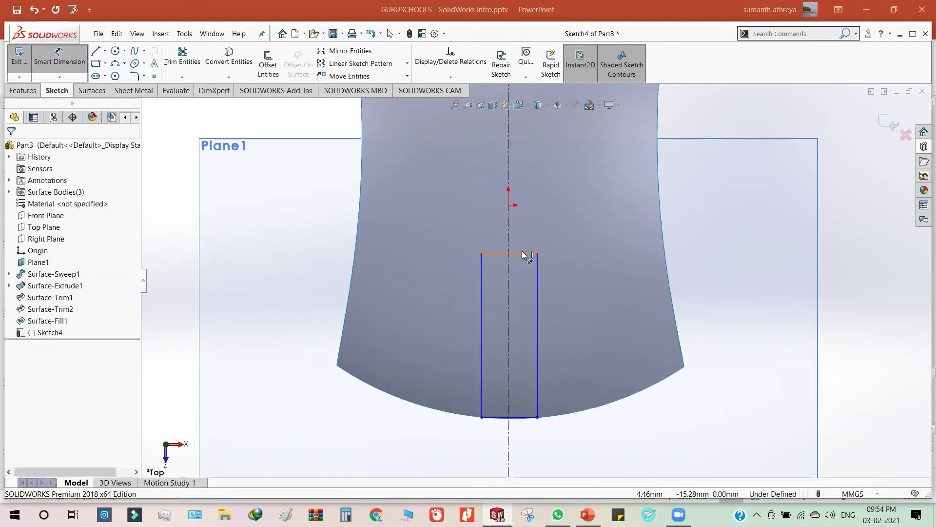
pyautogui.click(530, 252)
pyautogui.click(544, 220)
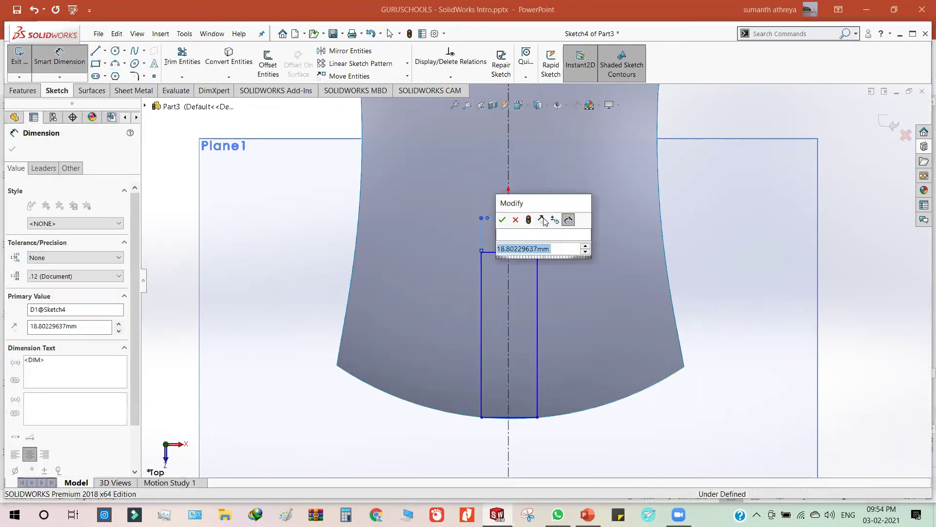
pyautogui.write('1.2')
pyautogui.press('Return')
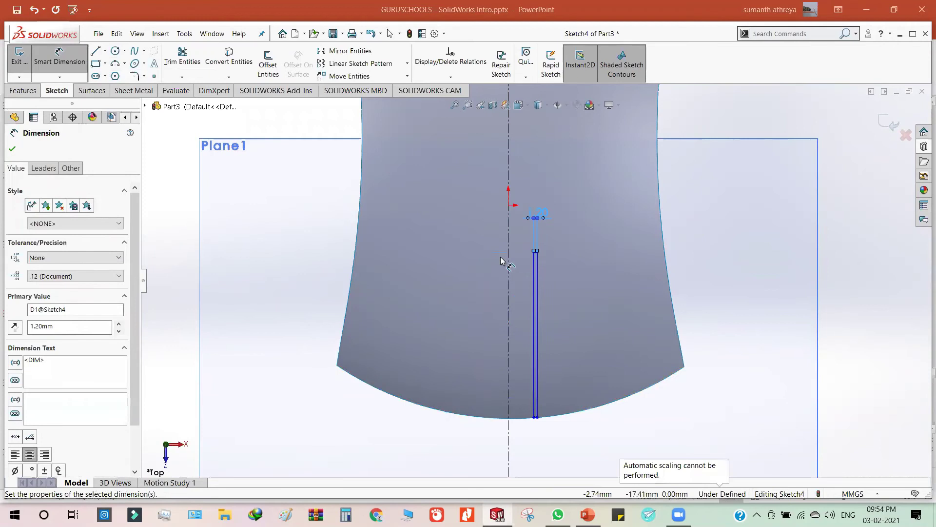
# - Dimension the rectangle's right edge 0.6 mm from the centerline to centre the narrow slot
pyautogui.scroll(-5, 508, 264)
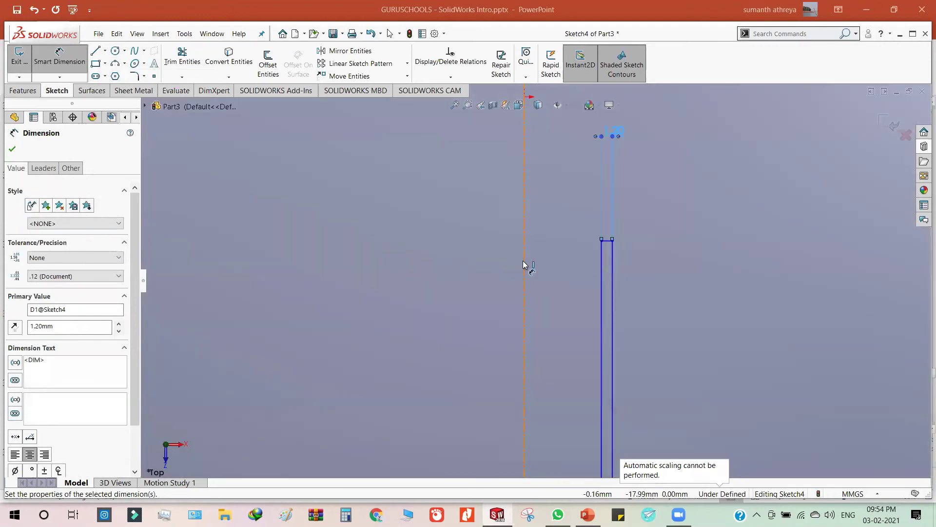
pyautogui.click(608, 271)
pyautogui.click(614, 272)
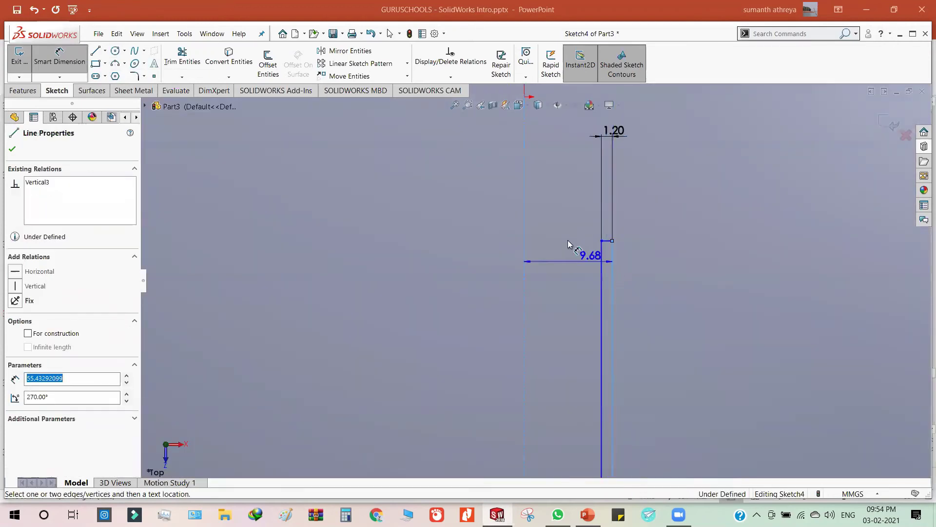
pyautogui.click(562, 231)
pyautogui.write('0.6')
pyautogui.press('Return')
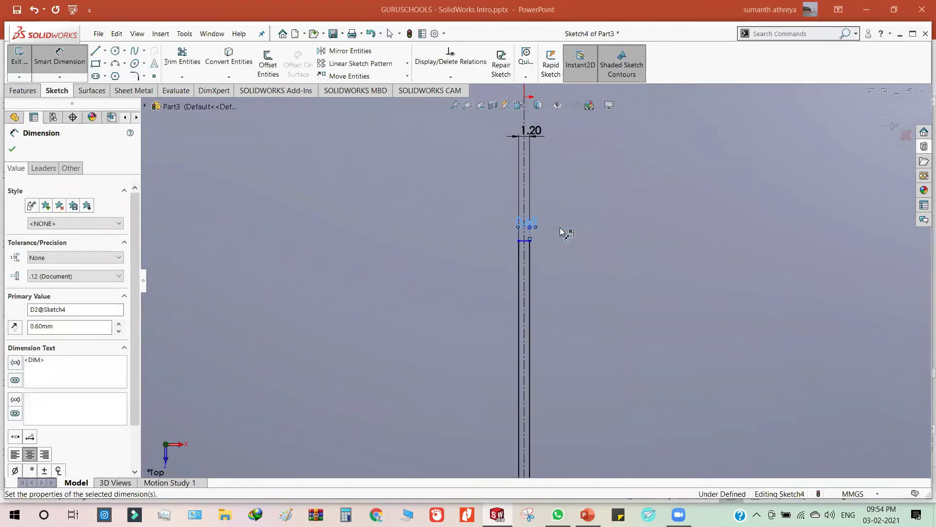
pyautogui.scroll(5, 568, 262)
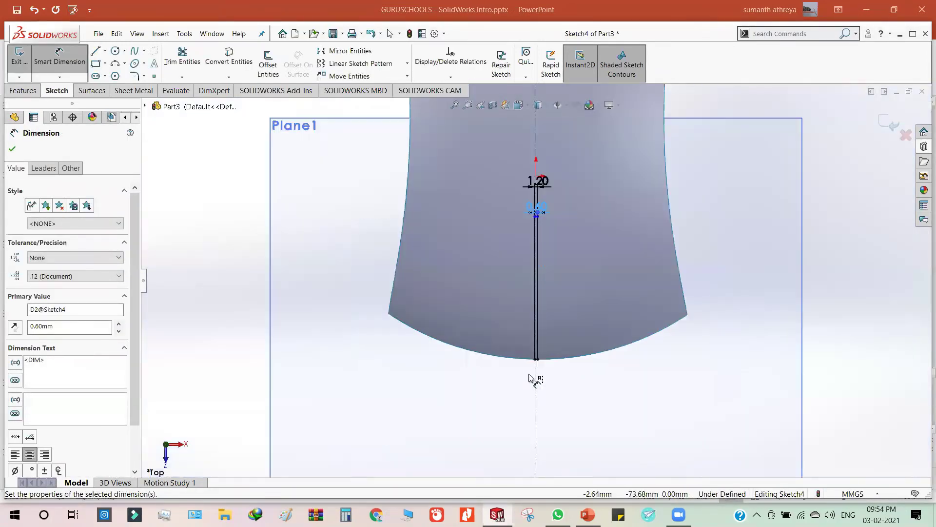
# - Finish the narrow slot sketch and exit sketch editing
pyautogui.scroll(-2, 566, 264)
pyautogui.scroll(3, 541, 190)
pyautogui.scroll(-2, 546, 232)
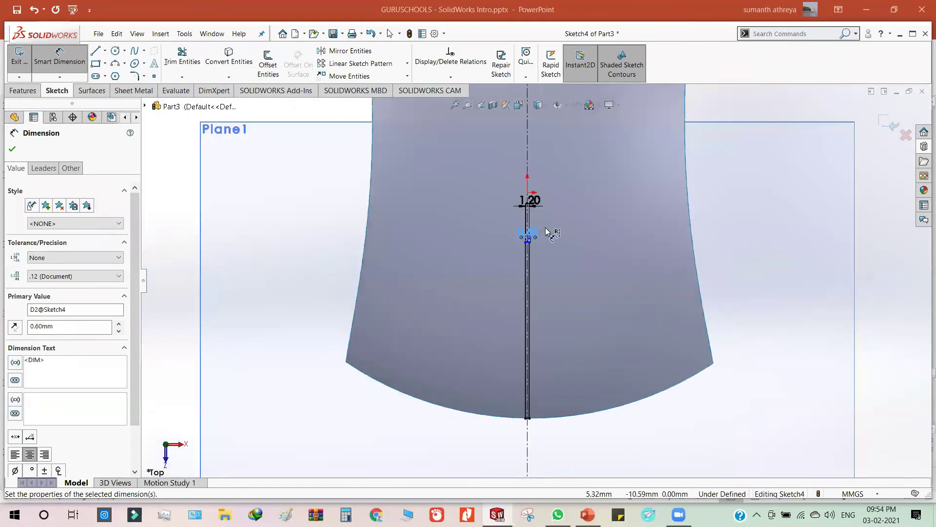
pyautogui.scroll(-2, 547, 232)
pyautogui.press('Escape')
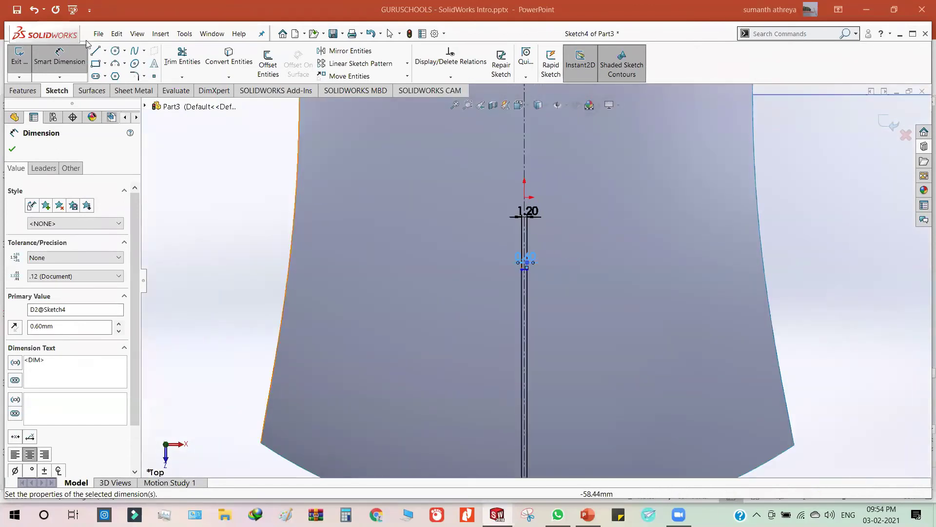
pyautogui.hotkey('ctrl', 'b')
pyautogui.press('f')
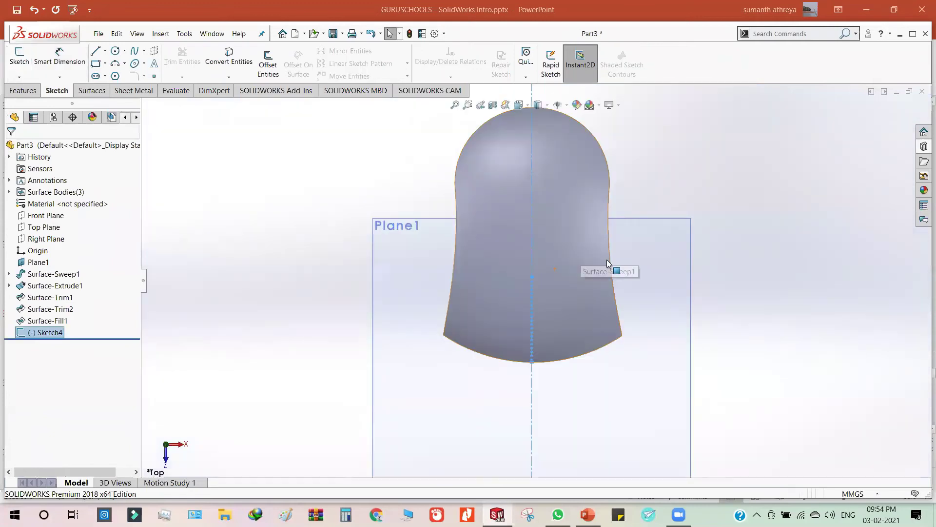
# - Try to trim the curved top surface with the slot sketch by removing the large region around the slot, and undo the trim
pyautogui.moveTo(558, 244); pyautogui.dragTo(504, 209, button='middle')
pyautogui.scroll(-2, 505, 209)
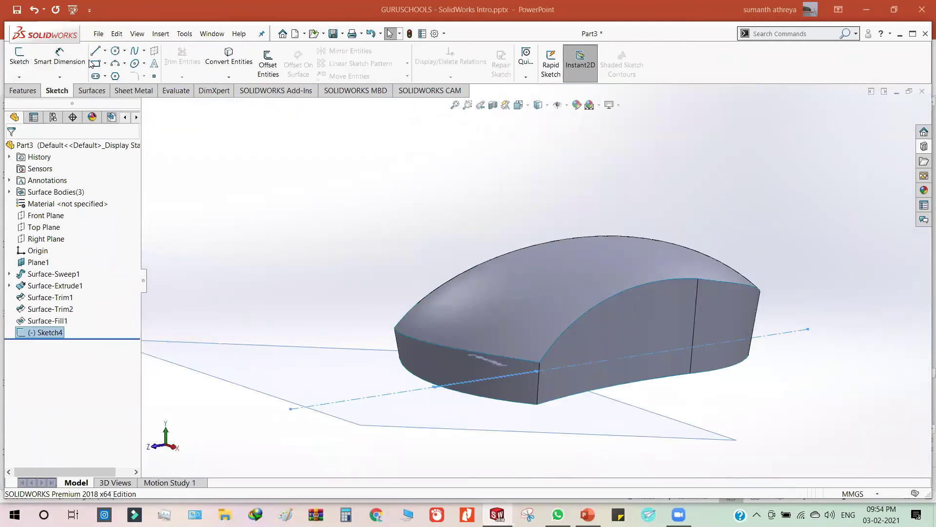
pyautogui.click(29, 88)
pyautogui.click(91, 90)
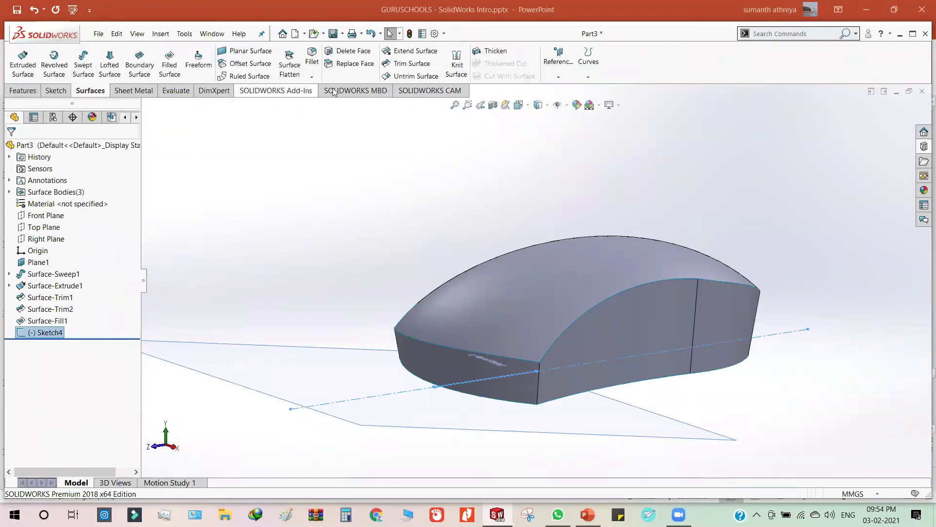
pyautogui.click(408, 64)
pyautogui.moveTo(359, 202)
pyautogui.mouseDown(button='middle')
pyautogui.moveTo(396, 250)
pyautogui.moveTo(397, 272)
pyautogui.mouseUp(button='middle')
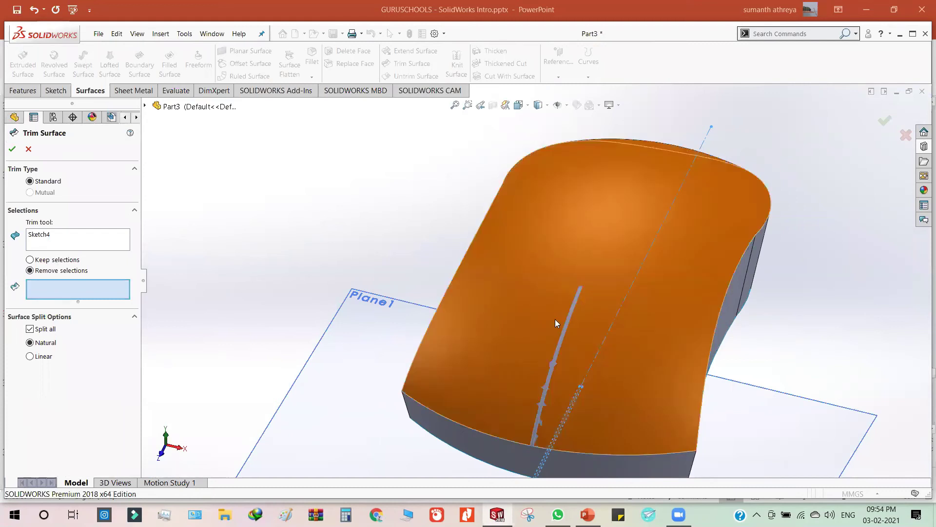
pyautogui.click(722, 246)
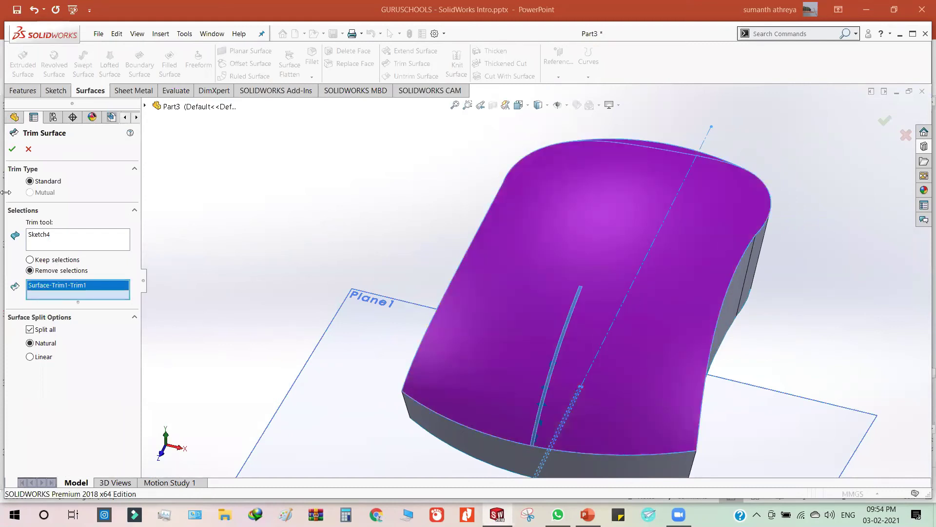
pyautogui.click(12, 149)
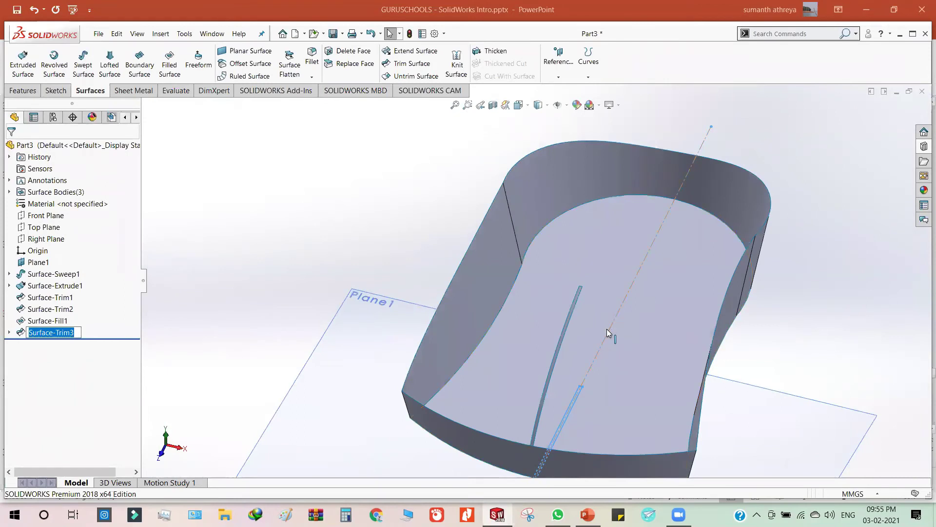
pyautogui.press('Return')
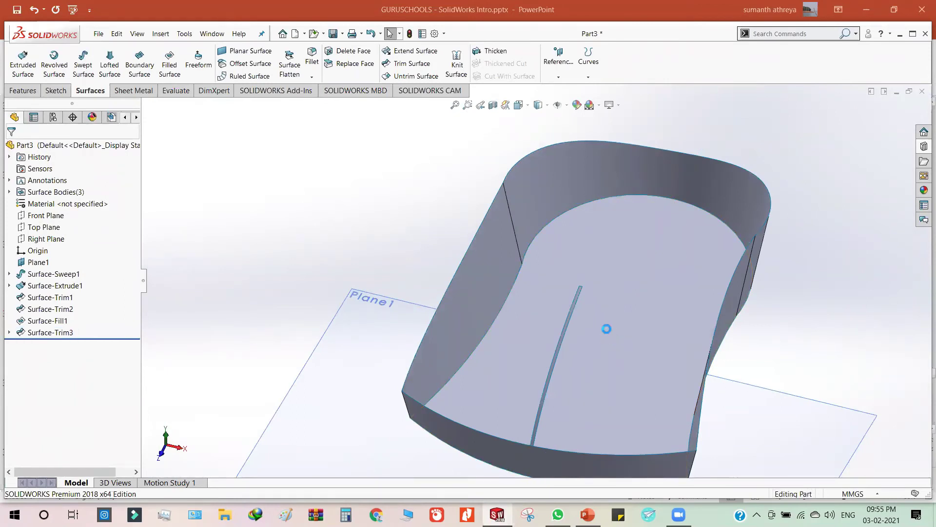
pyautogui.hotkey('ctrl', 'z')
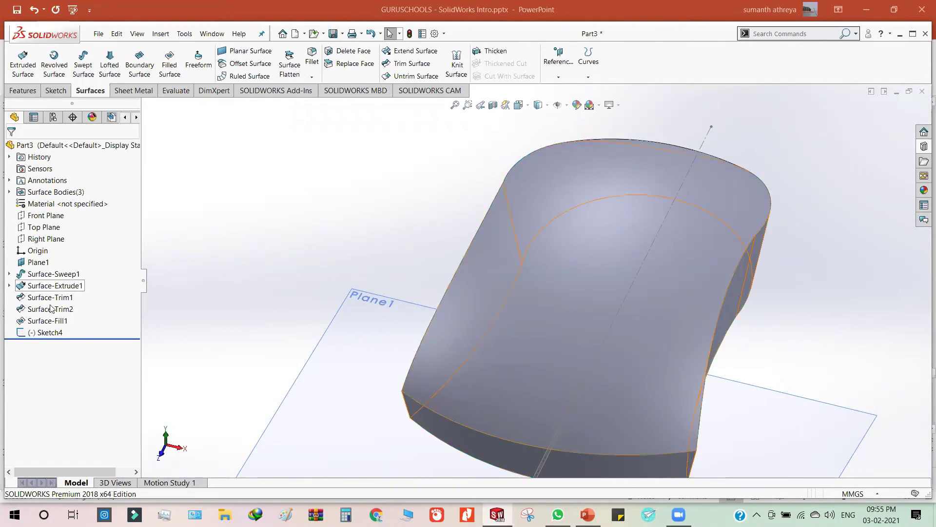
# - Trim the curved top surface with the slot sketch, using Keep selections to retain the large region around the slot
pyautogui.click(46, 333)
pyautogui.click(417, 63)
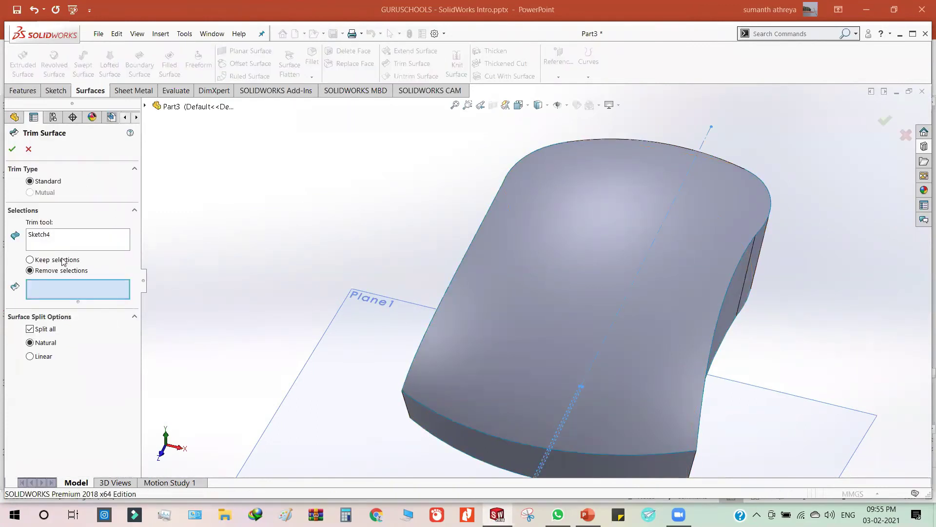
pyautogui.click(510, 289)
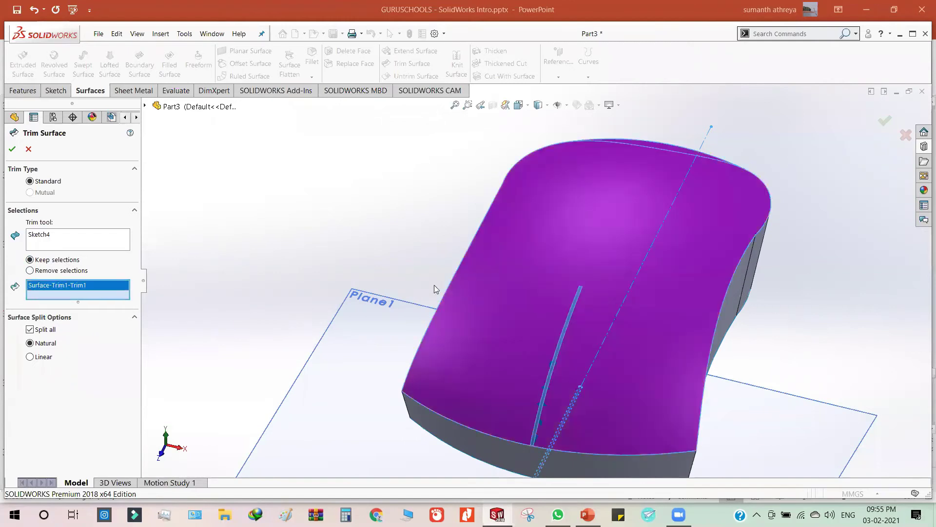
pyautogui.click(13, 151)
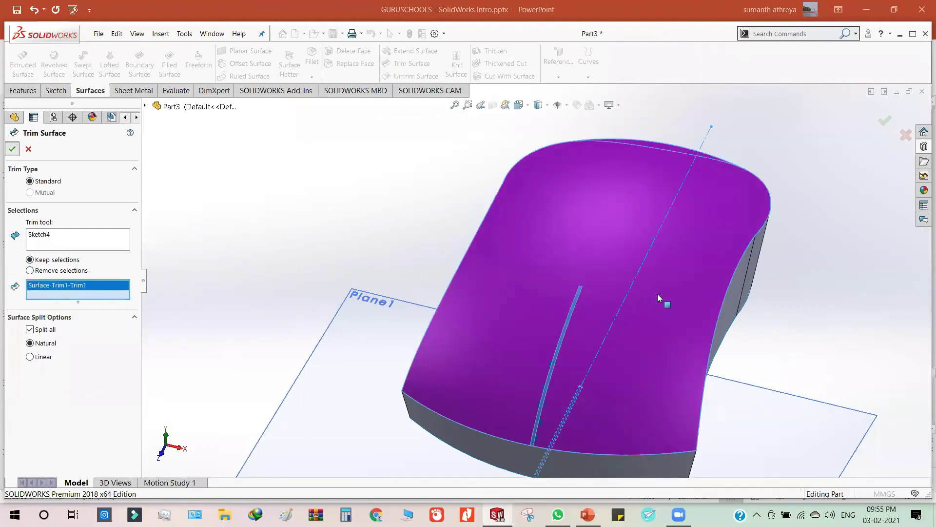
pyautogui.scroll(-5, 566, 337)
pyautogui.scroll(10, 597, 265)
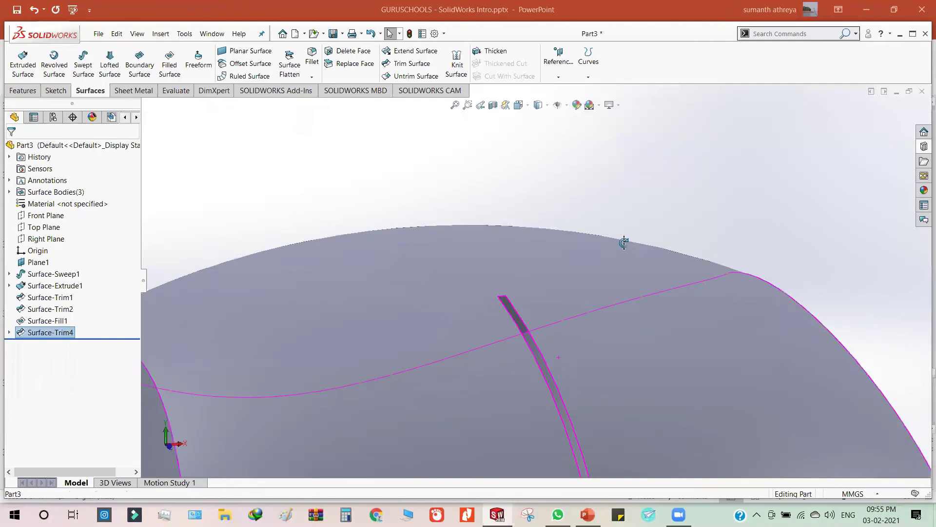
pyautogui.scroll(-5, 545, 366)
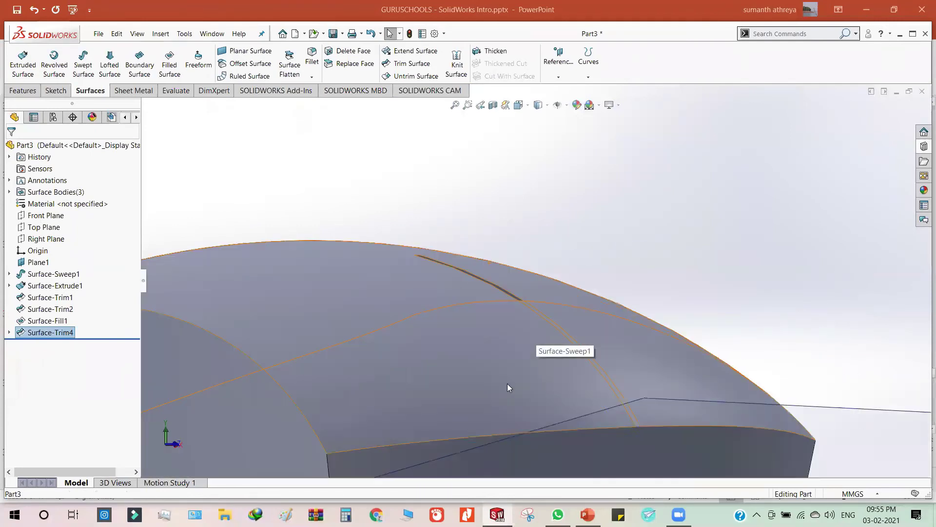
pyautogui.moveTo(528, 342); pyautogui.dragTo(600, 322, button='middle')
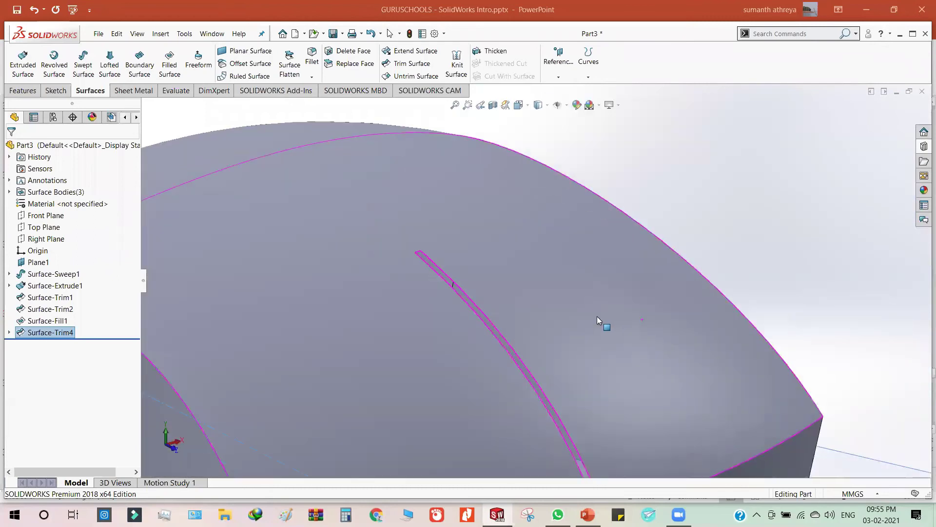
pyautogui.scroll(10, 597, 316)
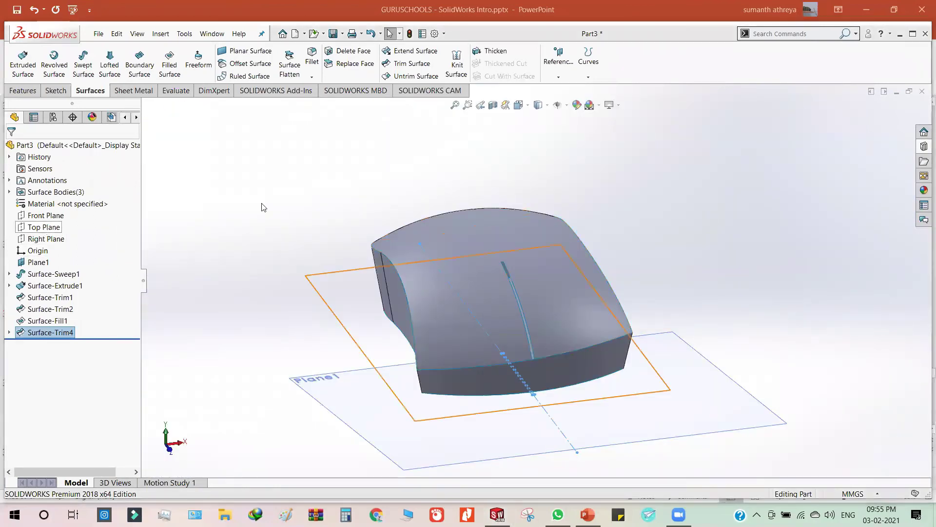
# - Start a sketch on the Top Plane and draw a long vertical centerline through the origin, extending beyond both ends of the body
pyautogui.click(56, 90)
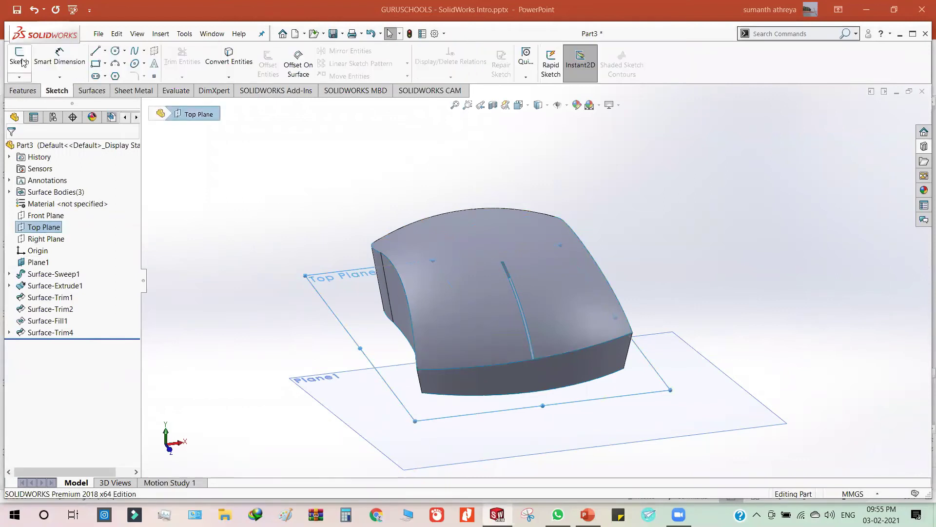
pyautogui.click(19, 59)
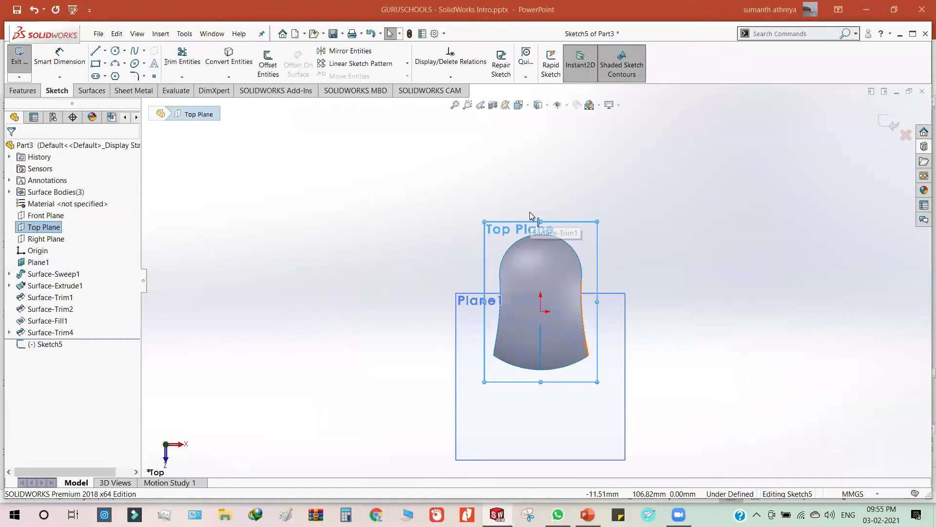
pyautogui.scroll(-2, 531, 215)
pyautogui.click(105, 51)
pyautogui.click(110, 76)
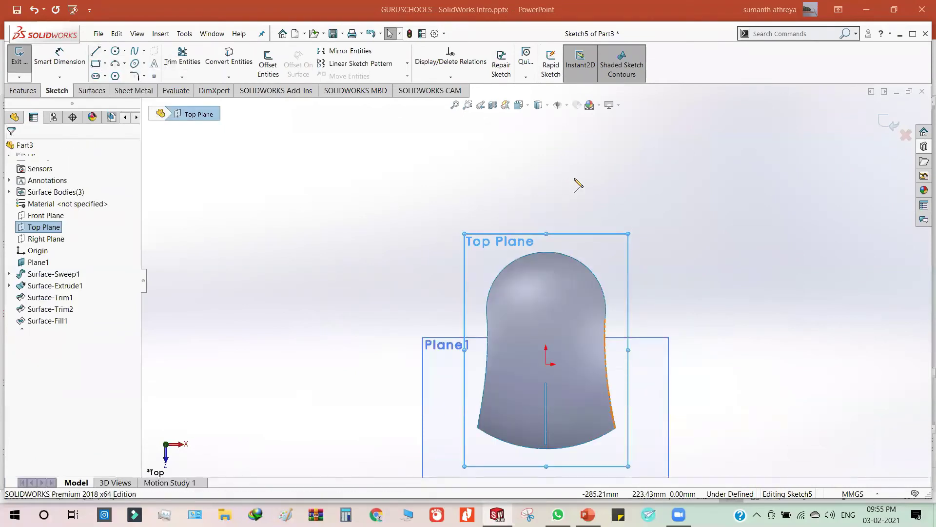
pyautogui.click(546, 167)
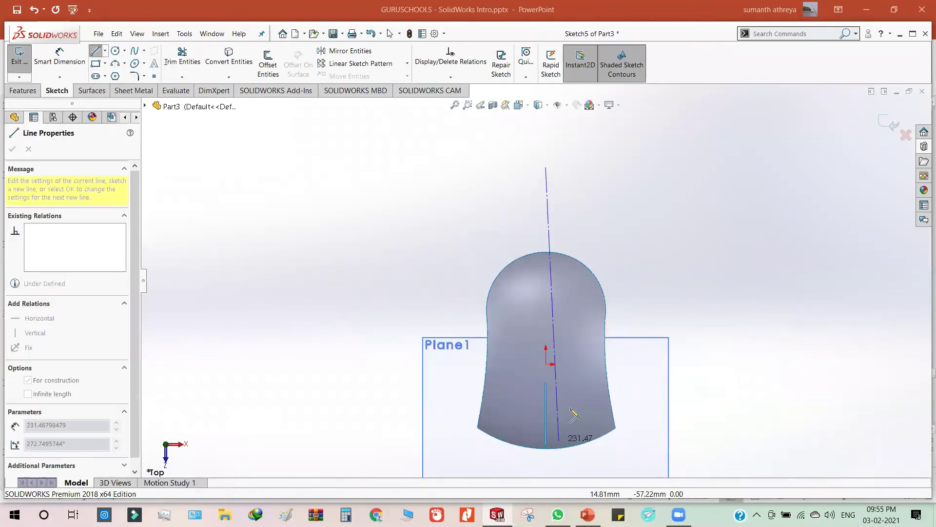
pyautogui.scroll(3, 574, 413)
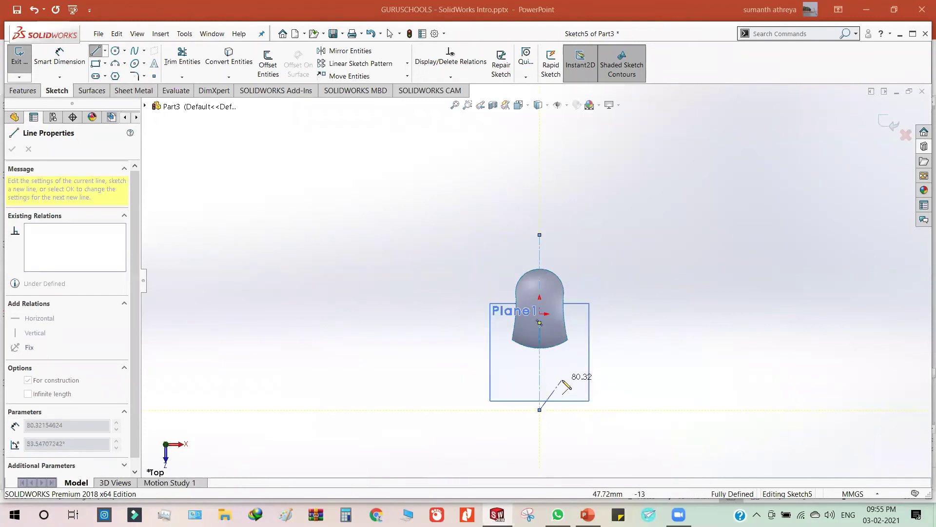
pyautogui.doubleClick(561, 388)
# - Sketch a corner rectangle about 5.2 by 24 mm across the centerline, over the middle part of the slot
pyautogui.scroll(-4, 565, 273)
pyautogui.scroll(-3, 566, 254)
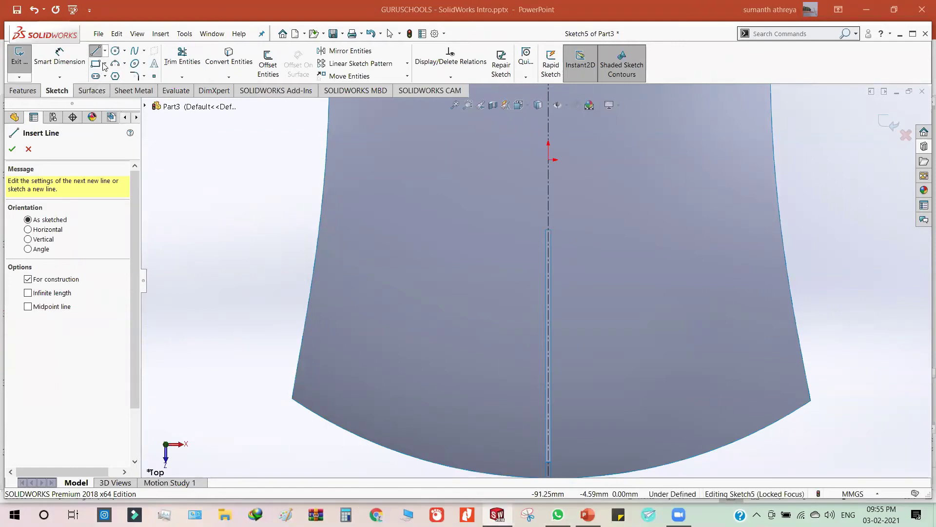
pyautogui.press('r')
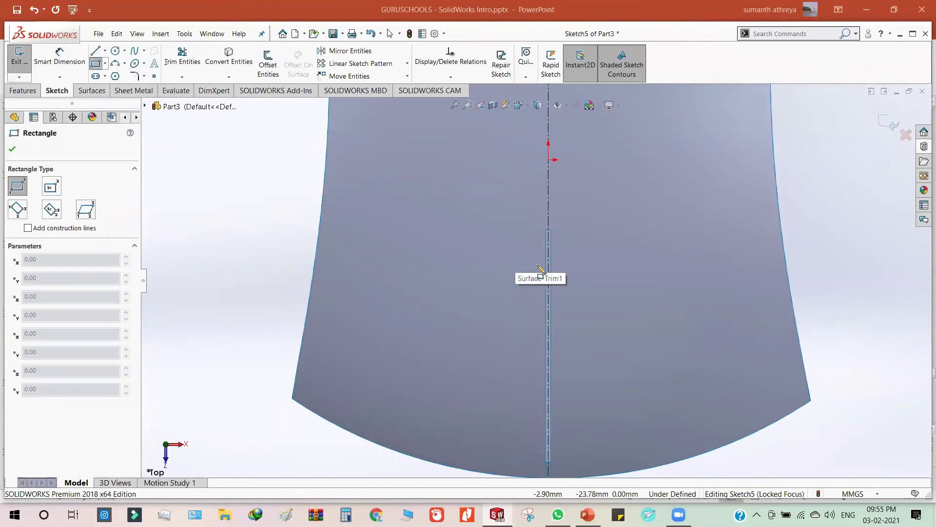
pyautogui.click(538, 264)
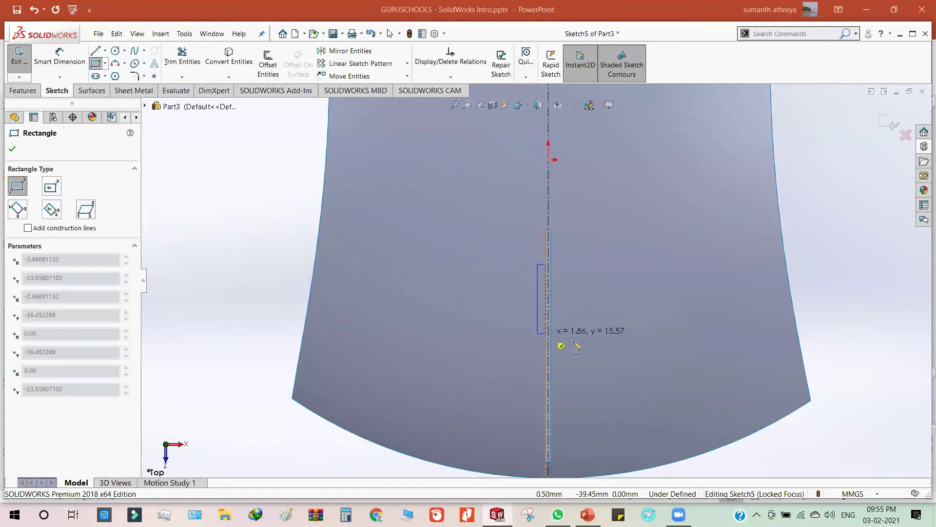
pyautogui.click(561, 374)
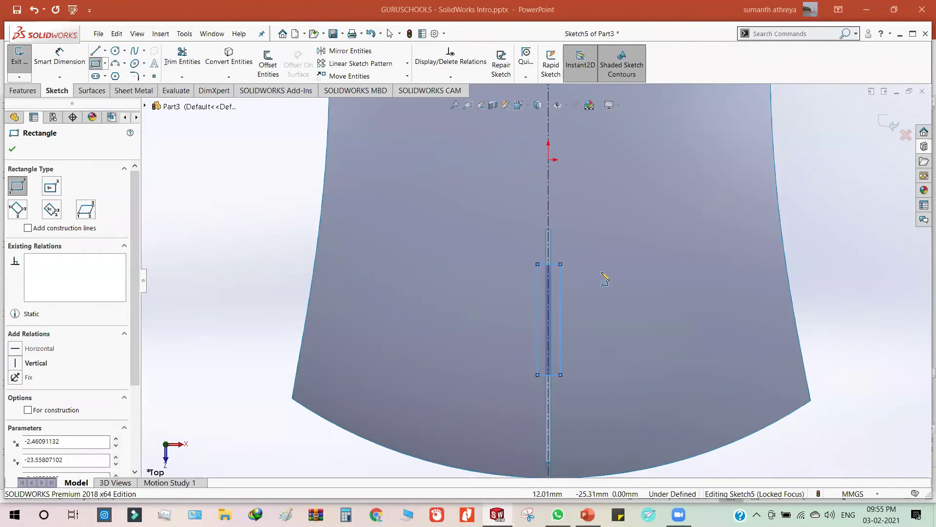
# - Dimension the rectangle's width as 5 mm
pyautogui.press('d')
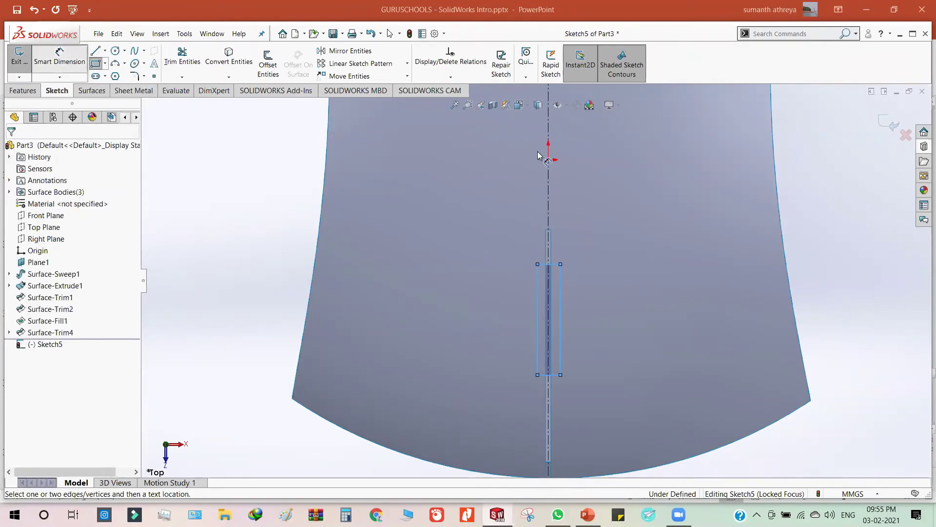
pyautogui.scroll(-4, 561, 267)
pyautogui.click(539, 301)
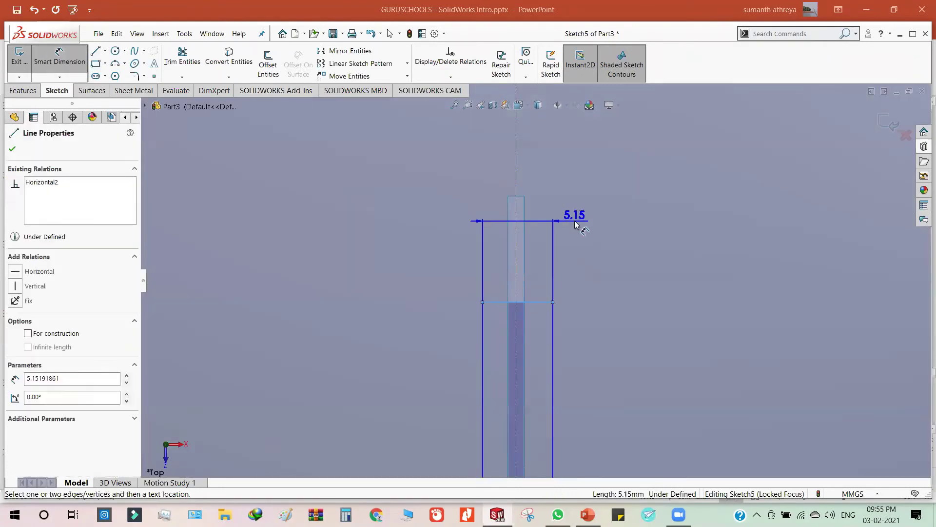
pyautogui.click(576, 223)
pyautogui.write('5')
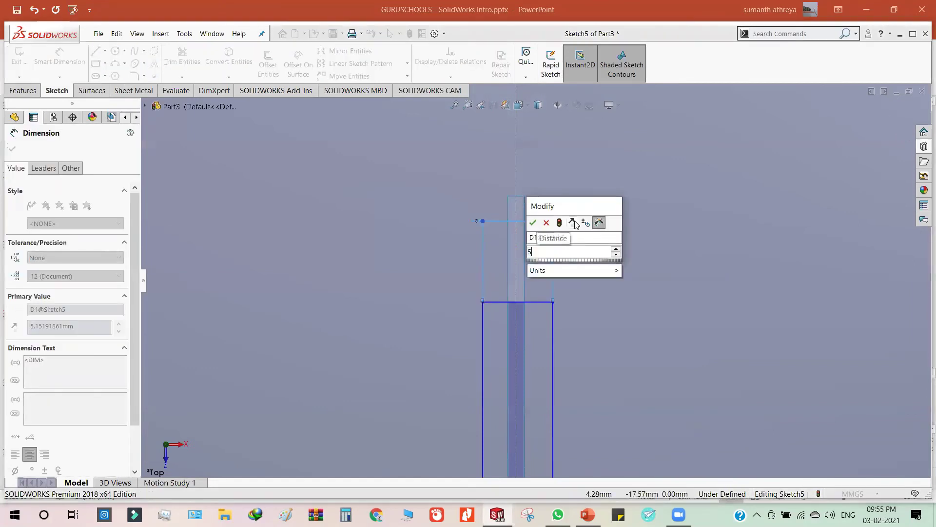
pyautogui.press('Return')
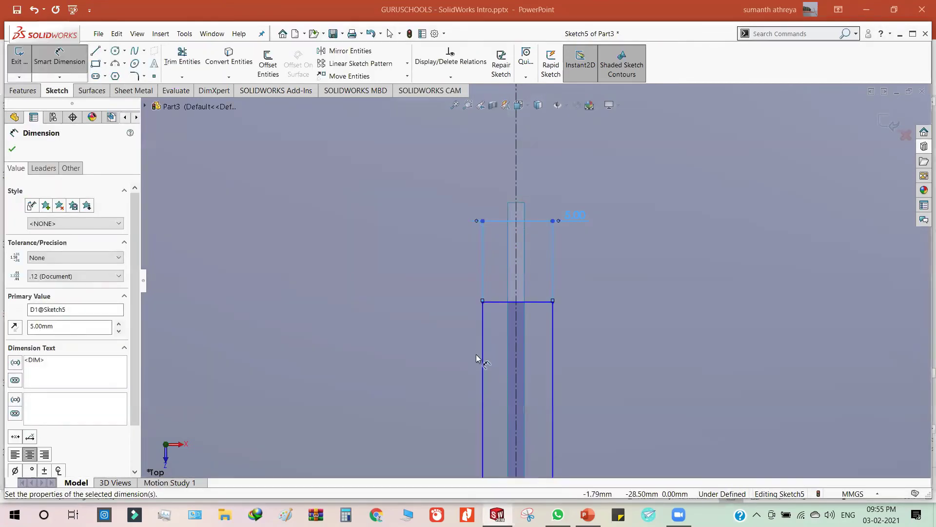
# - Dimension the rectangle's left edge 2.5 mm from the centerline to centre the rectangle
pyautogui.click(516, 339)
pyautogui.click(483, 339)
pyautogui.click(425, 326)
pyautogui.write('2.5')
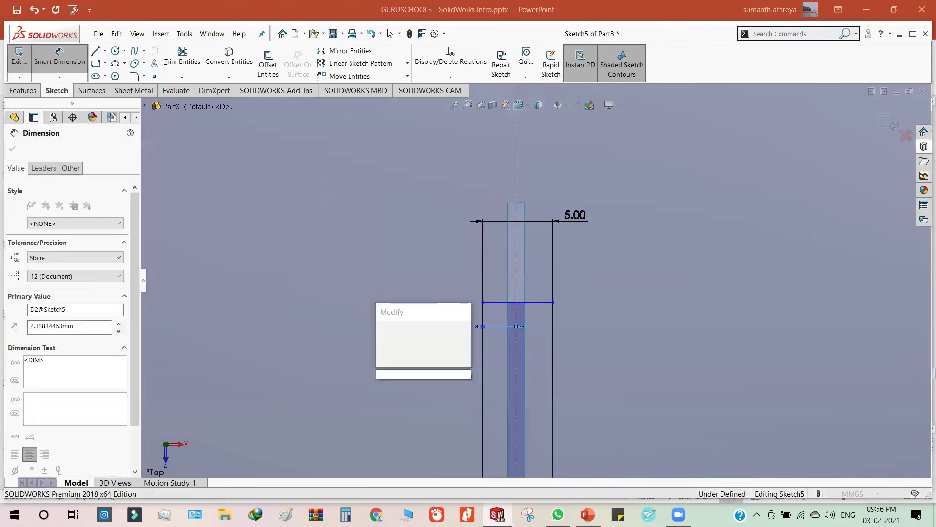
pyautogui.press('Return')
# - Dimension the rectangle's right edge length as 20 mm
pyautogui.scroll(5, 604, 345)
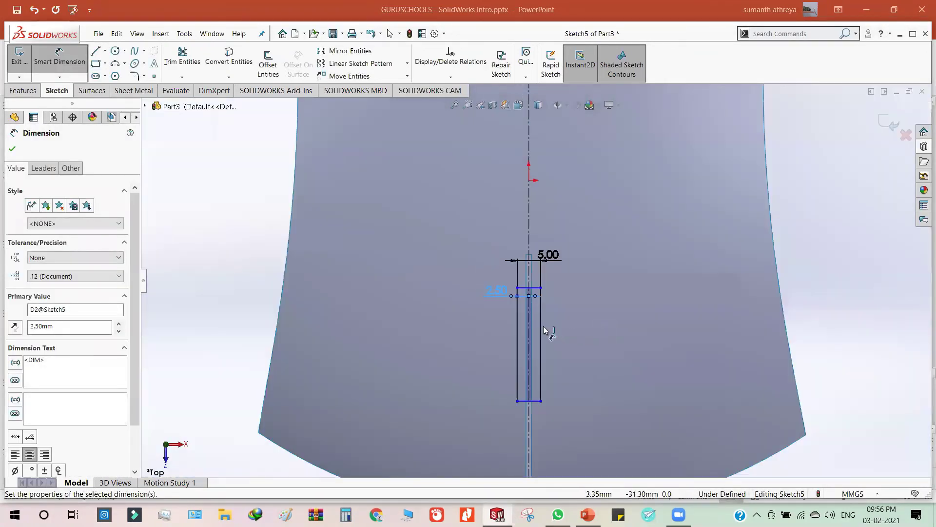
pyautogui.click(542, 325)
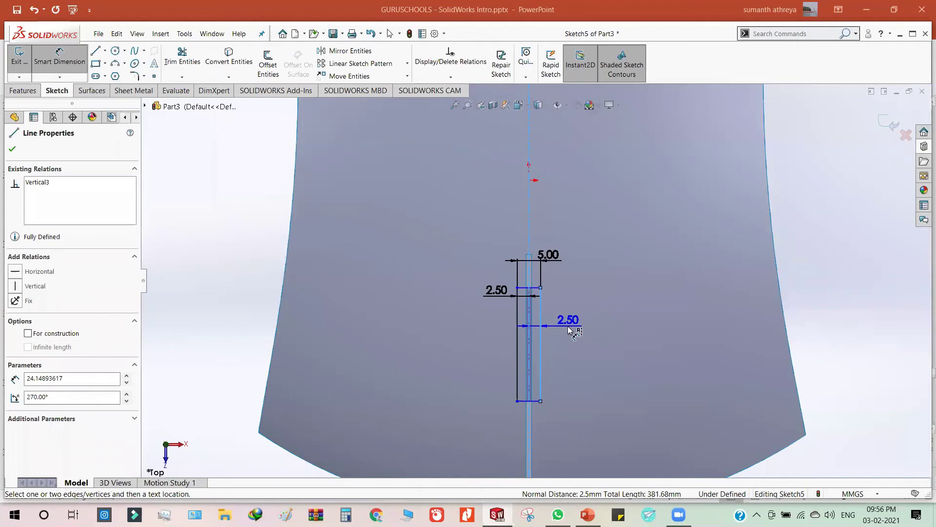
pyautogui.click(597, 325)
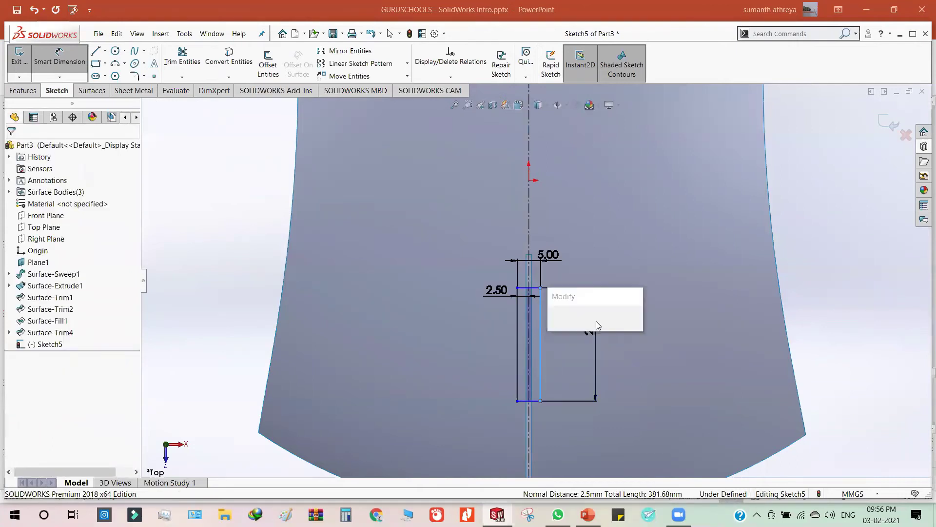
pyautogui.write('20')
pyautogui.press('Return')
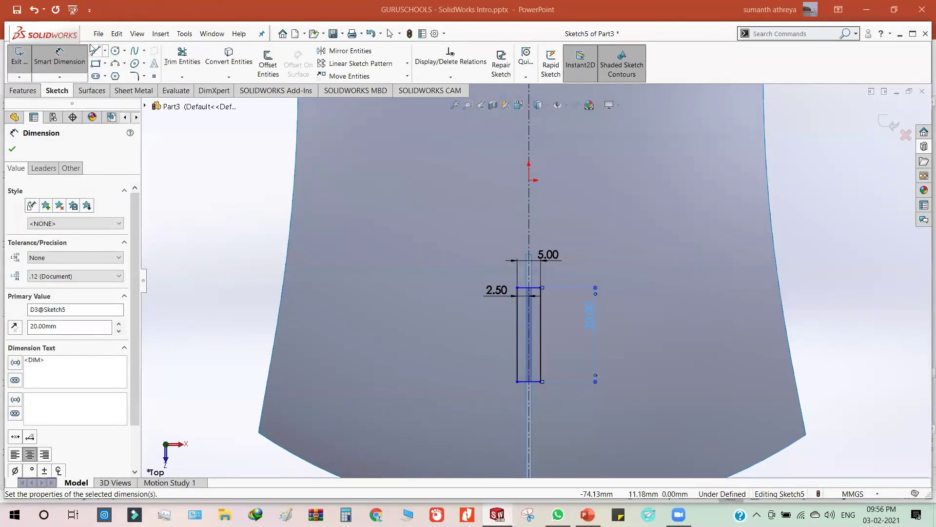
# - Close the rectangle sketch and trim the top surface with it, keeping the main surface outside the rectangle, to cut the scroll-wheel opening
pyautogui.click(18, 56)
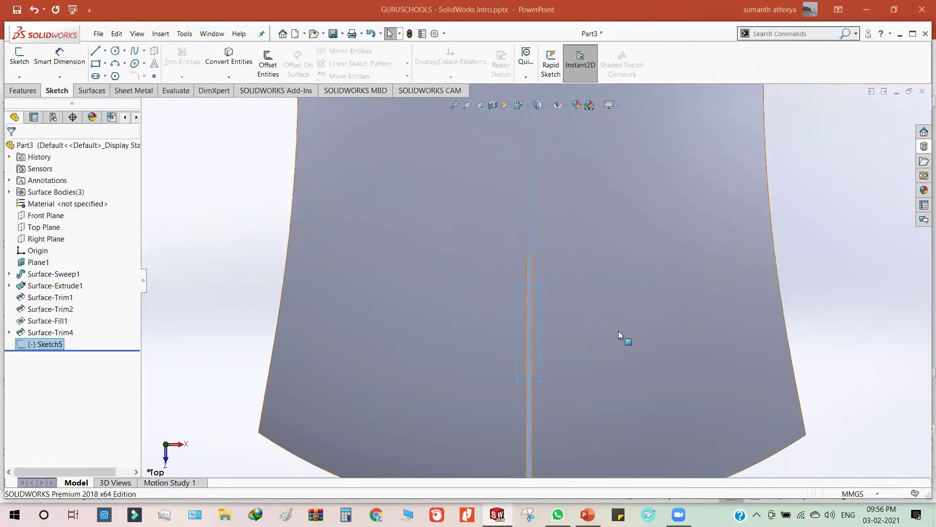
pyautogui.moveTo(629, 339); pyautogui.dragTo(537, 265, button='middle')
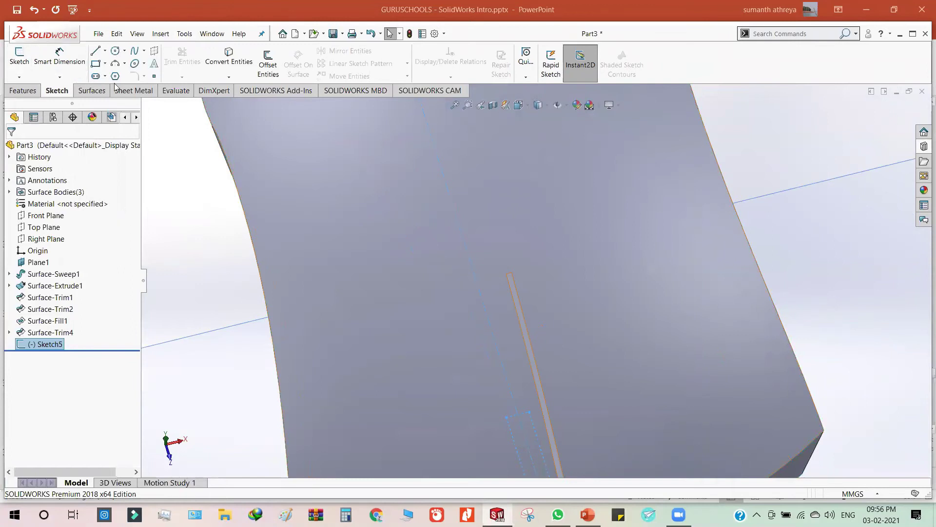
pyautogui.click(92, 90)
pyautogui.click(413, 64)
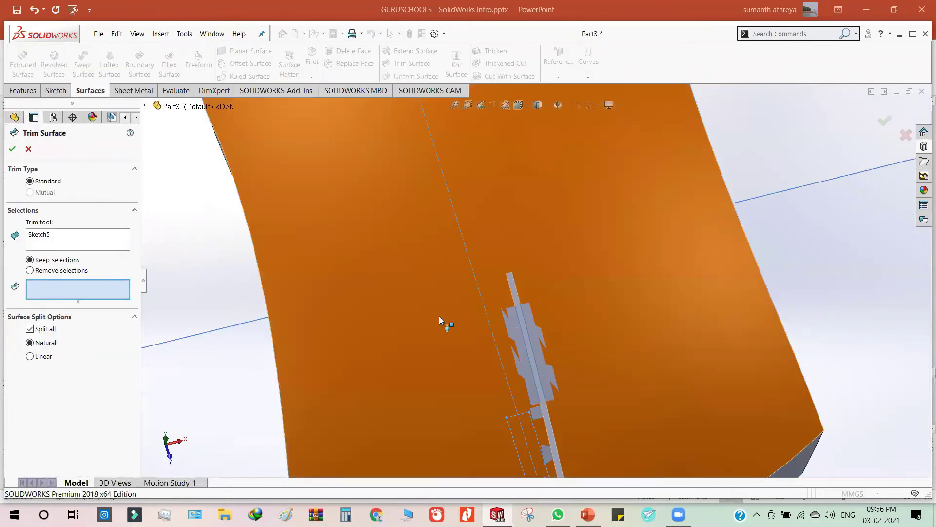
pyautogui.click(440, 321)
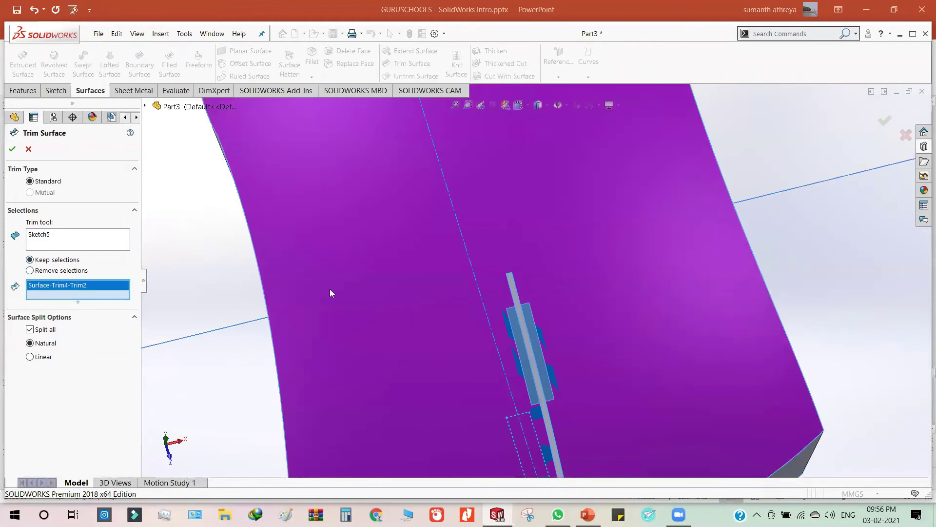
pyautogui.click(12, 149)
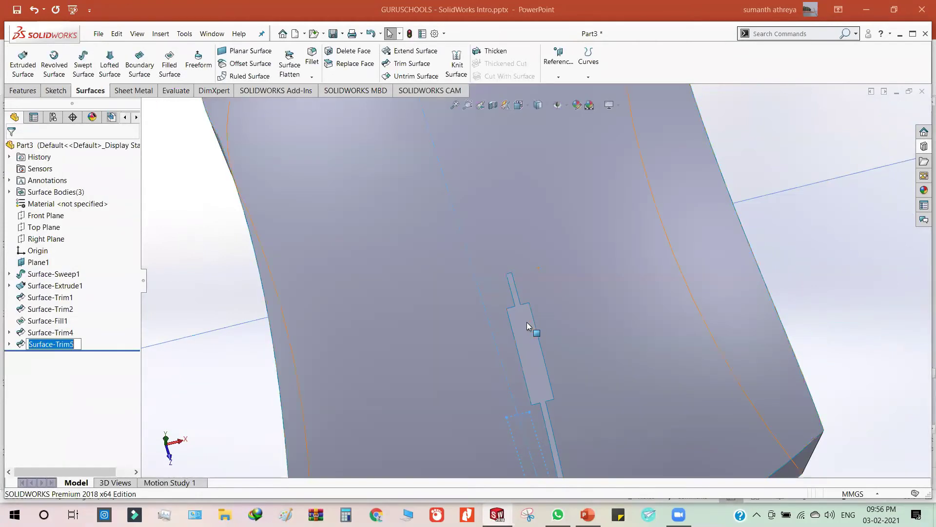
# - Start a new sketch on the Right Plane
pyautogui.scroll(-3, 536, 337)
pyautogui.moveTo(527, 324); pyautogui.dragTo(543, 217, button='middle')
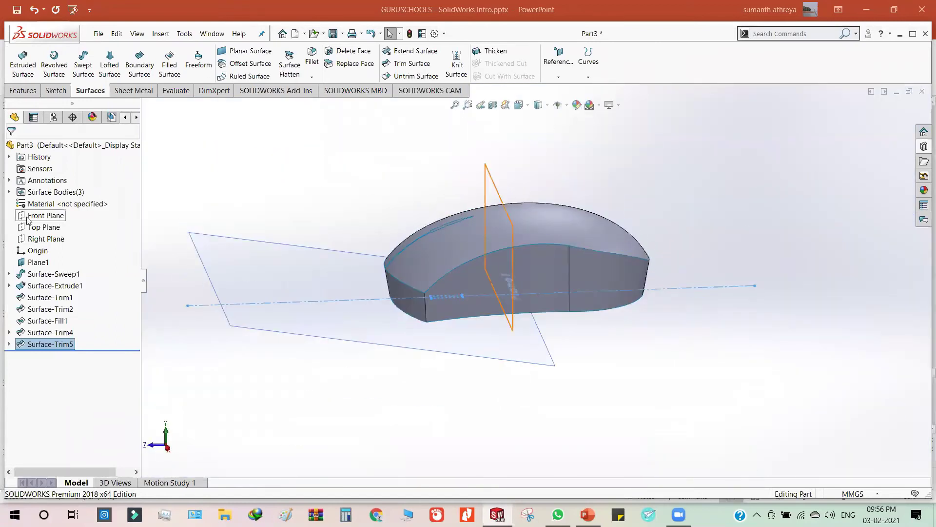
pyautogui.click(43, 240)
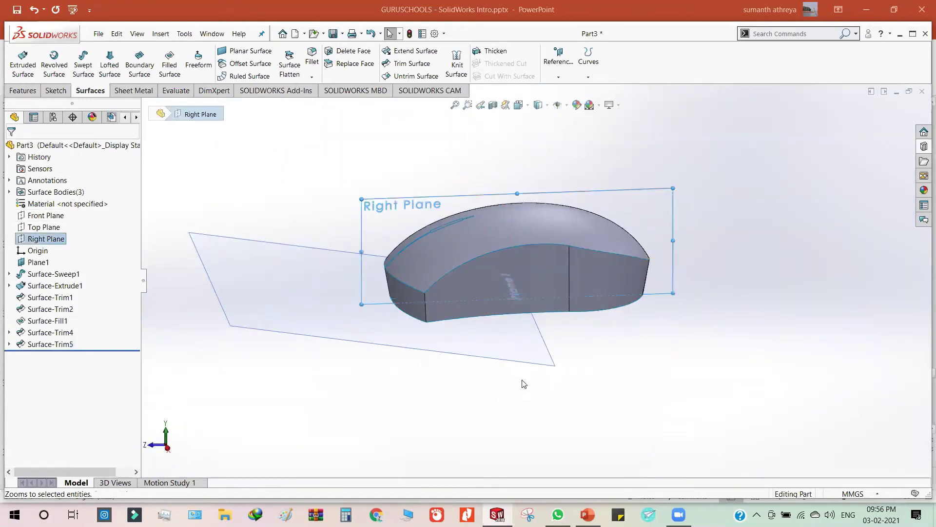
pyautogui.click(57, 90)
pyautogui.click(28, 66)
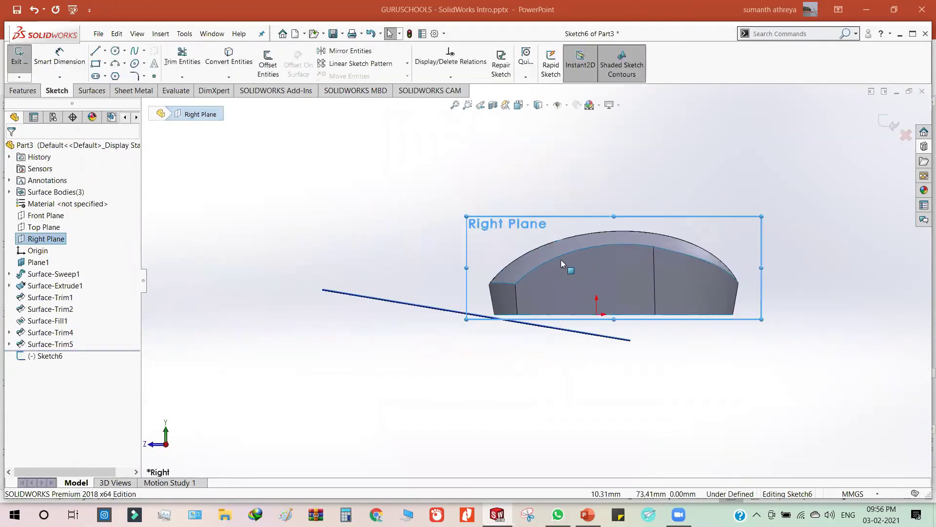
# - Sketch a circle centred below the scroll-wheel opening so that it crosses the top surface
pyautogui.scroll(-5, 597, 265)
pyautogui.scroll(2, 596, 310)
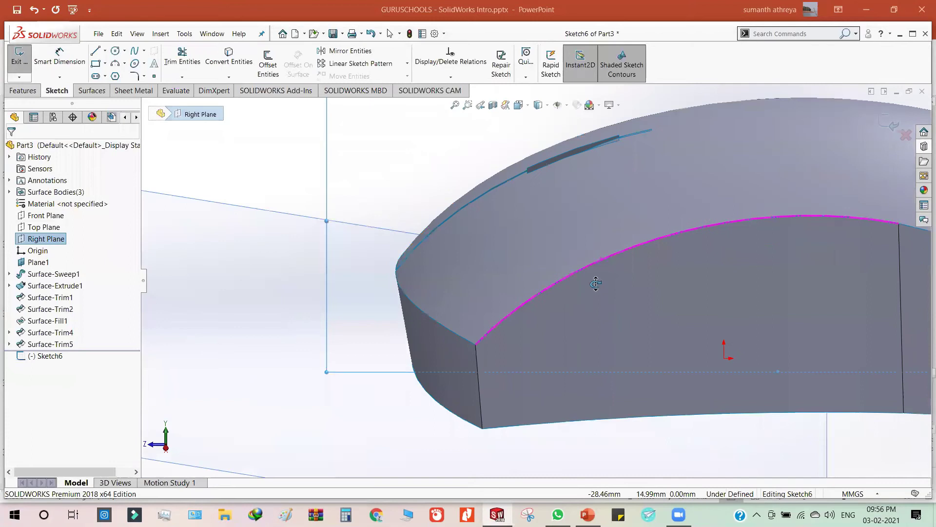
pyautogui.scroll(-1, 573, 179)
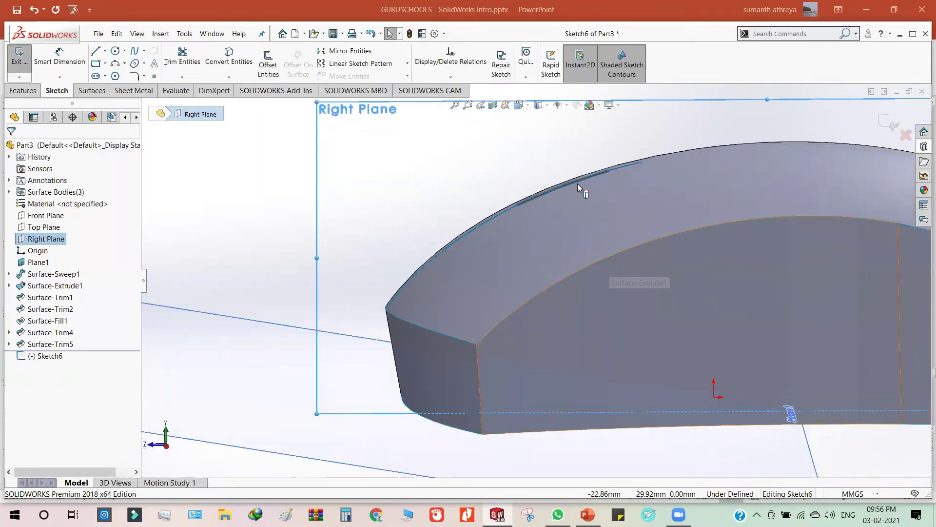
pyautogui.scroll(-3, 578, 184)
pyautogui.press('c')
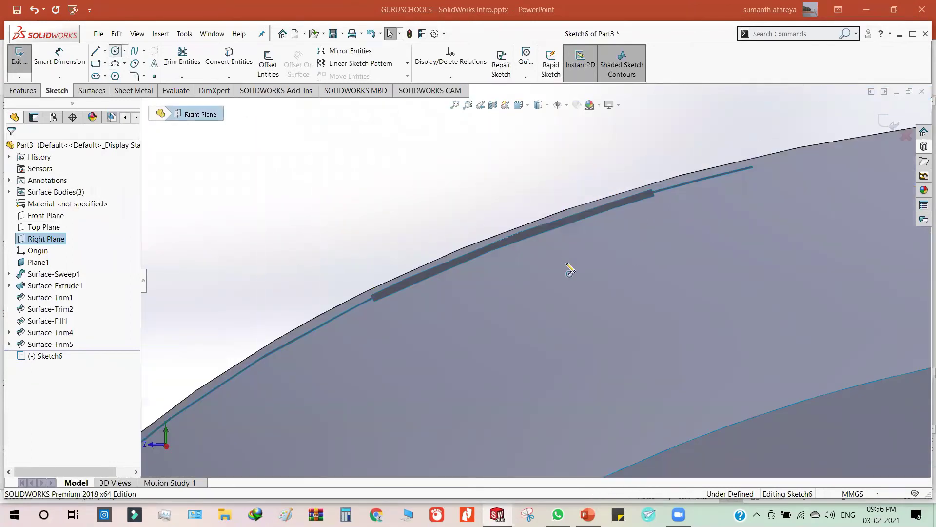
pyautogui.click(563, 300)
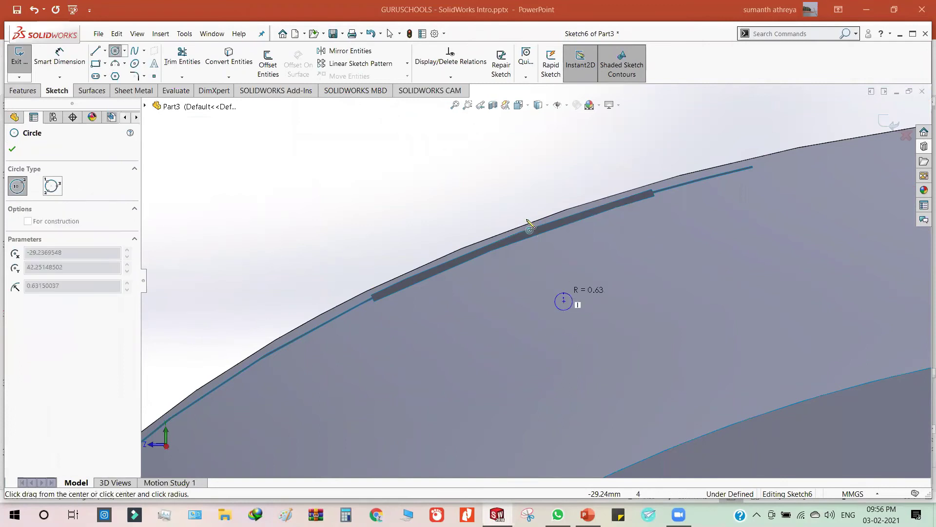
pyautogui.click(492, 157)
pyautogui.press('Escape')
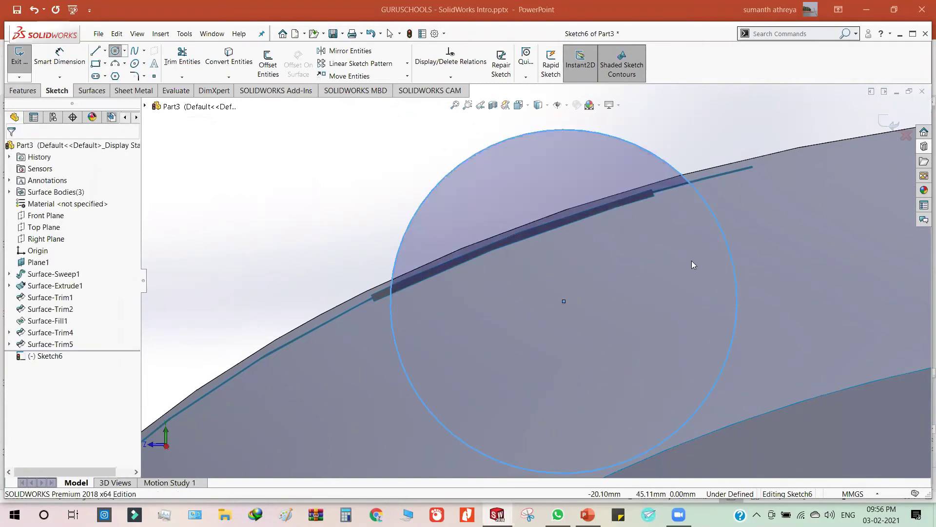
# - Shift the circle's centre towards the front of the mouse and reduce the circle to about 20.6 mm diameter to fit the opening
pyautogui.moveTo(563, 301); pyautogui.dragTo(546, 299)
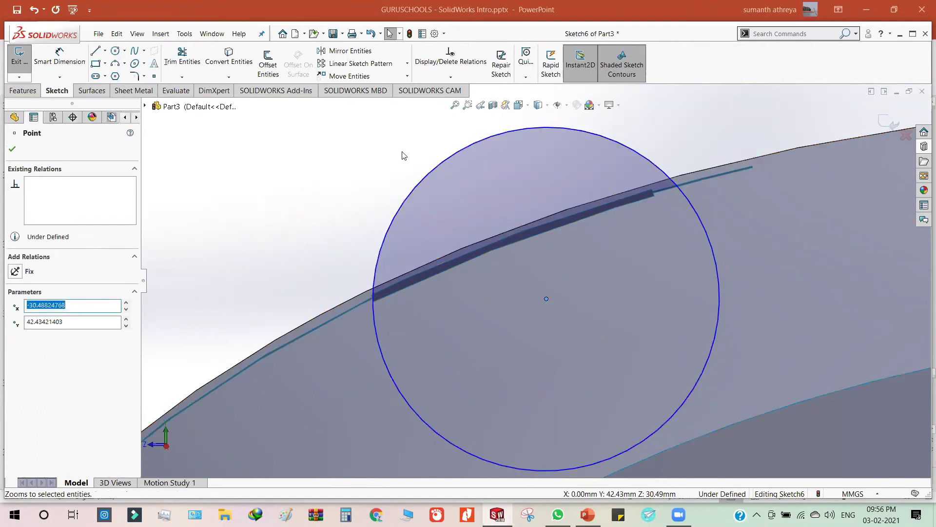
pyautogui.moveTo(448, 164); pyautogui.dragTo(465, 180)
pyautogui.moveTo(547, 298); pyautogui.dragTo(532, 296)
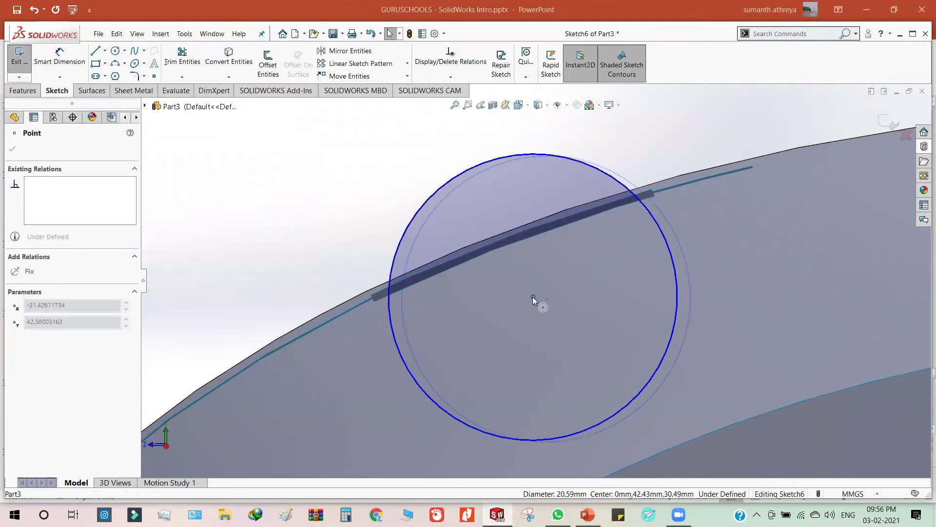
pyautogui.click(306, 159)
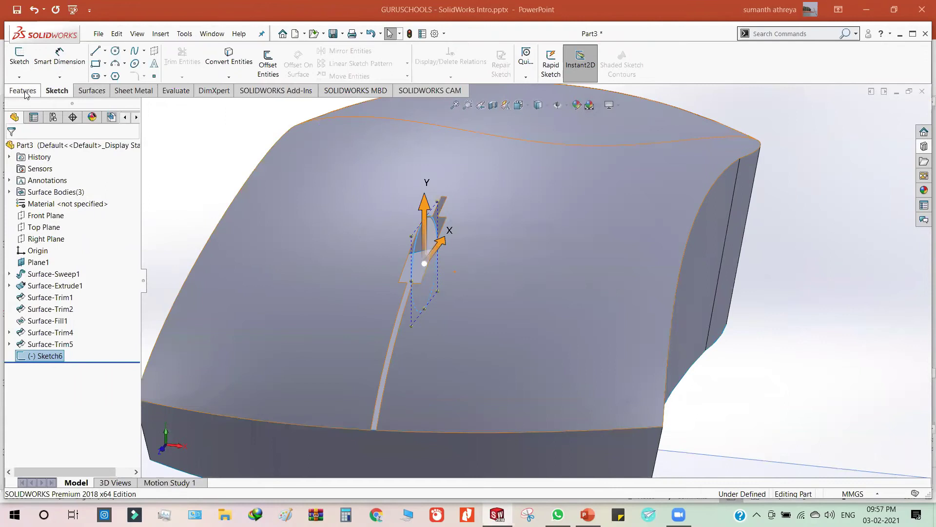
# - Extrude the circle as a solid boss with the Mid Plane end condition and a 5 mm depth to form the scroll wheel
pyautogui.click(24, 90)
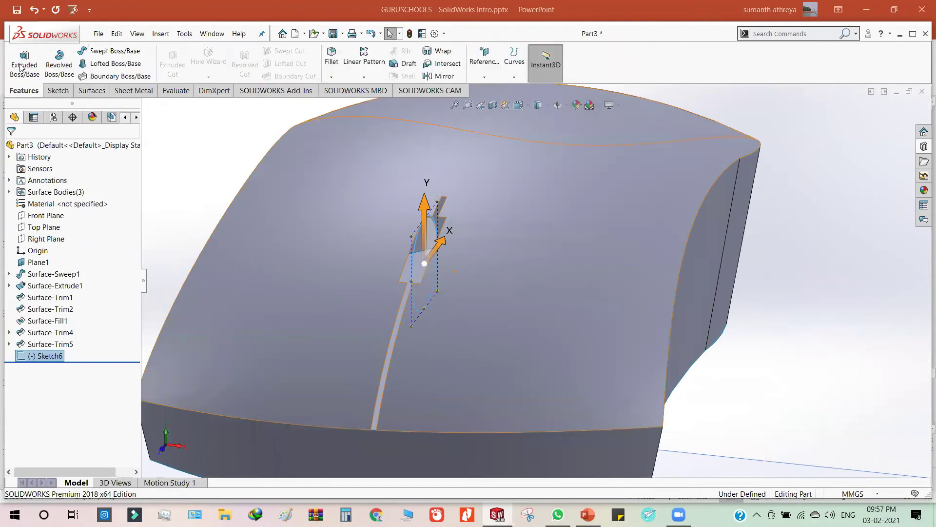
pyautogui.click(88, 92)
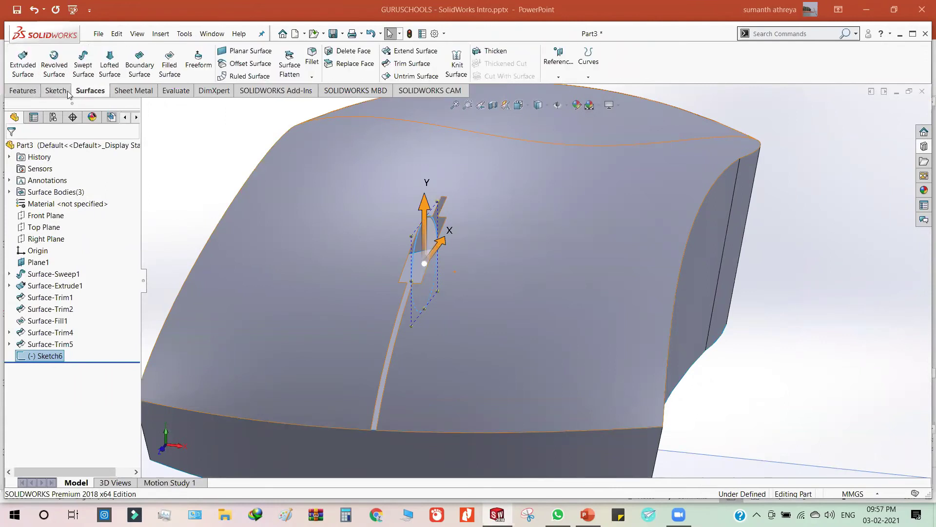
pyautogui.click(24, 91)
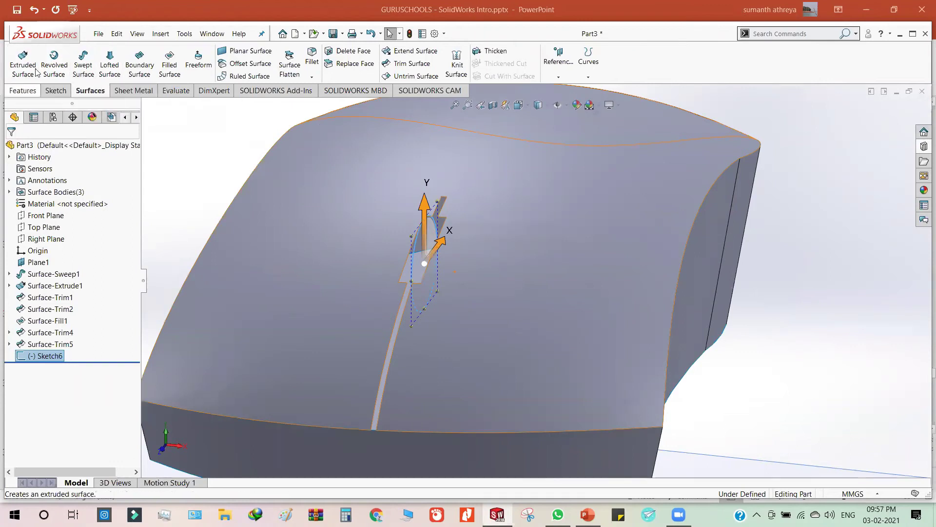
pyautogui.click(19, 64)
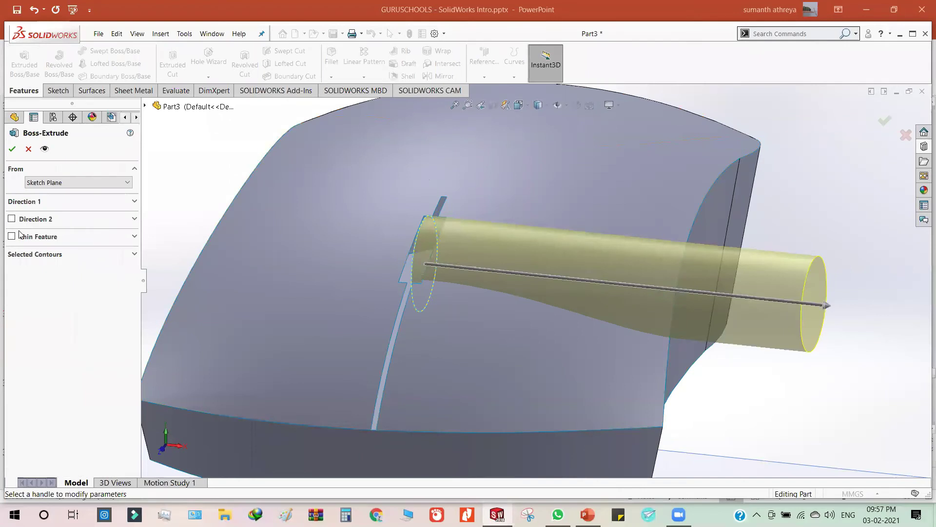
pyautogui.click(36, 202)
pyautogui.click(78, 216)
pyautogui.click(49, 271)
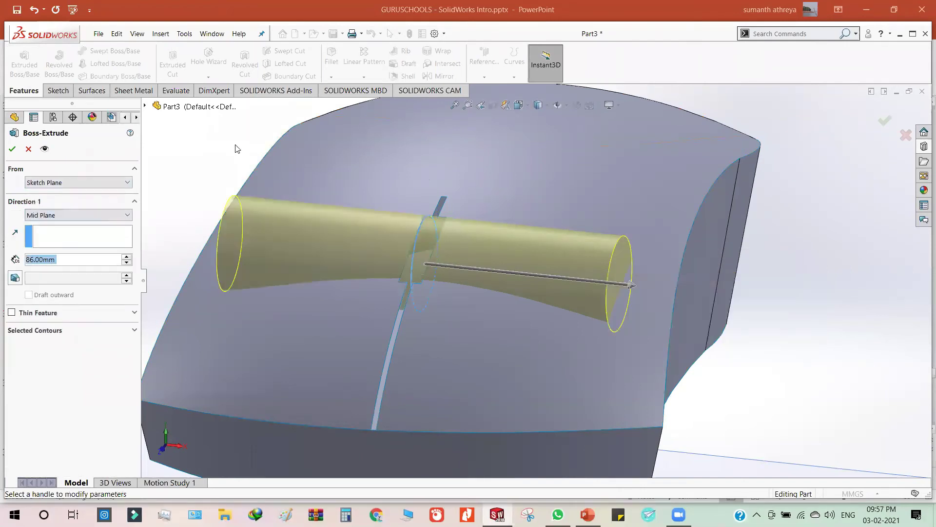
pyautogui.click(48, 276)
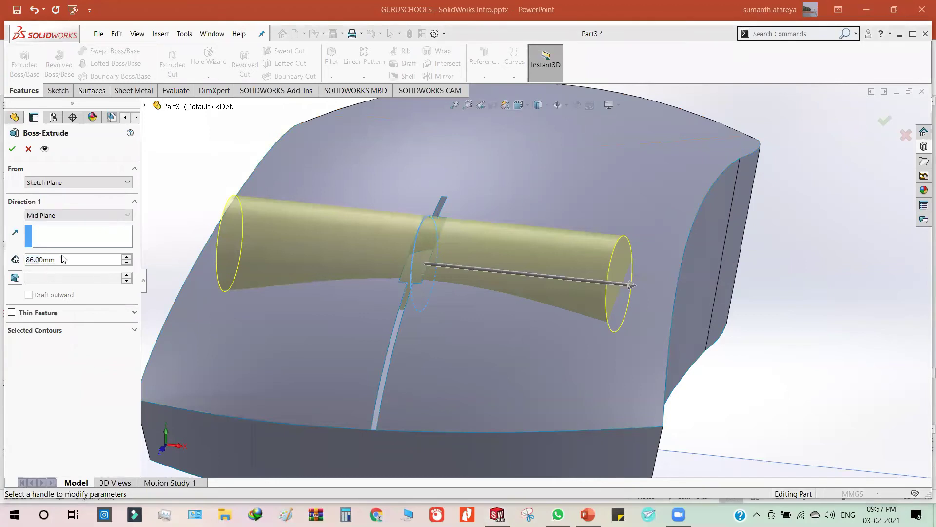
pyautogui.click(63, 259)
pyautogui.click(59, 258)
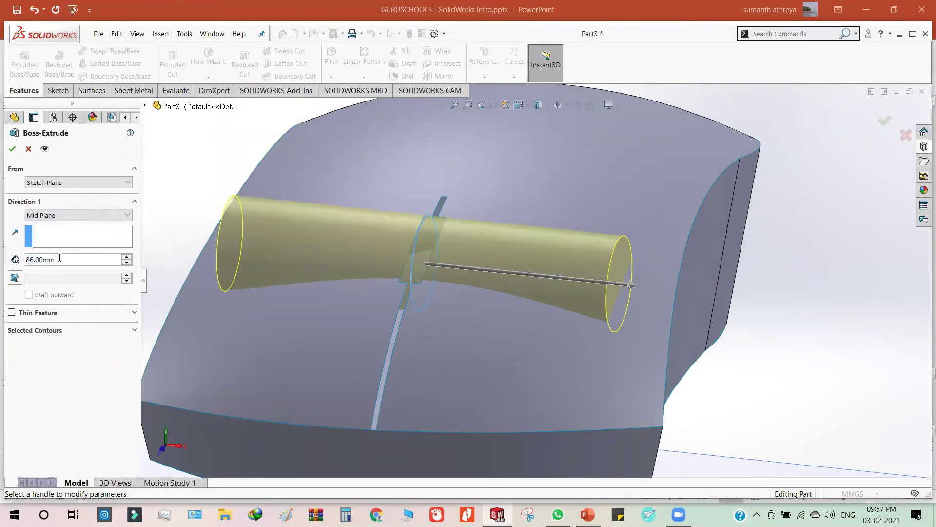
pyautogui.hotkey('ctrl', 'a')
pyautogui.write('5')
pyautogui.press('Return')
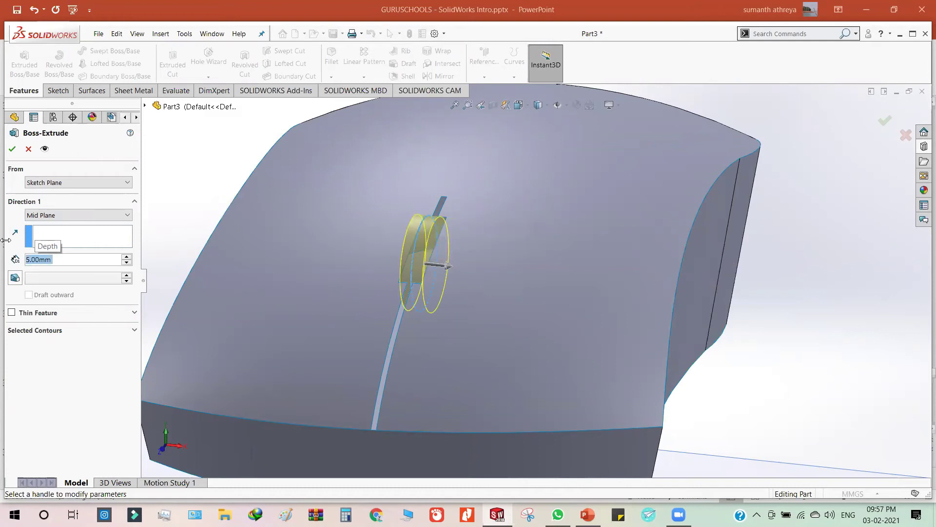
pyautogui.click(12, 148)
# - Fillet both circular edges of the scroll wheel with a 2 mm radius
pyautogui.scroll(-2, 430, 257)
pyautogui.scroll(-2, 473, 259)
pyautogui.moveTo(474, 259); pyautogui.dragTo(439, 229, button='middle')
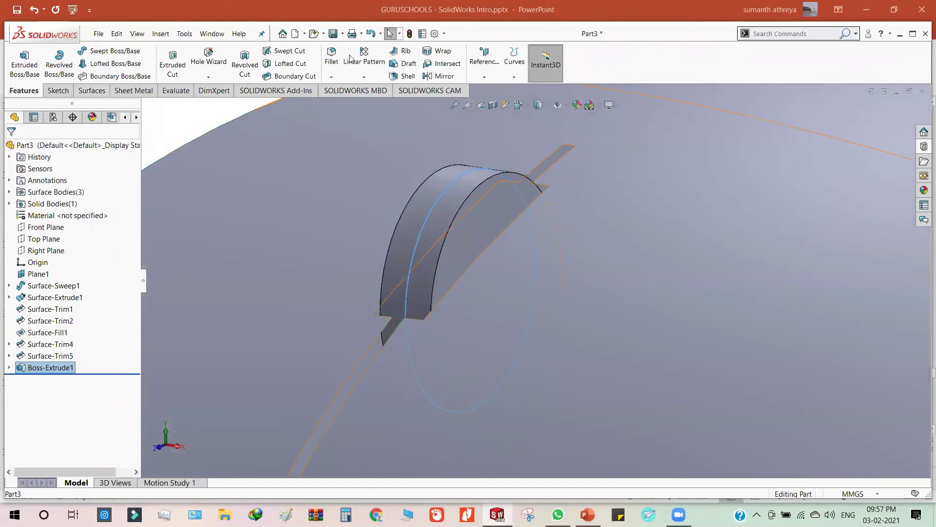
pyautogui.click(332, 57)
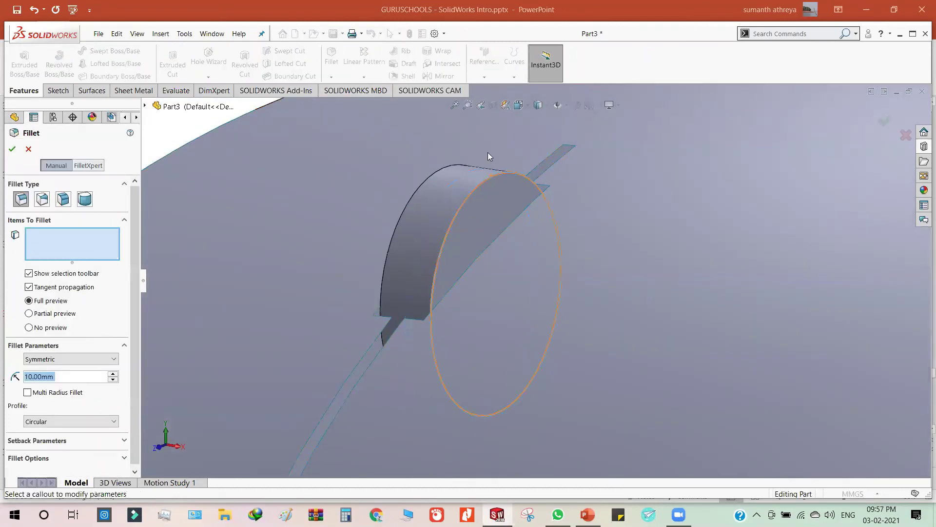
pyautogui.click(489, 179)
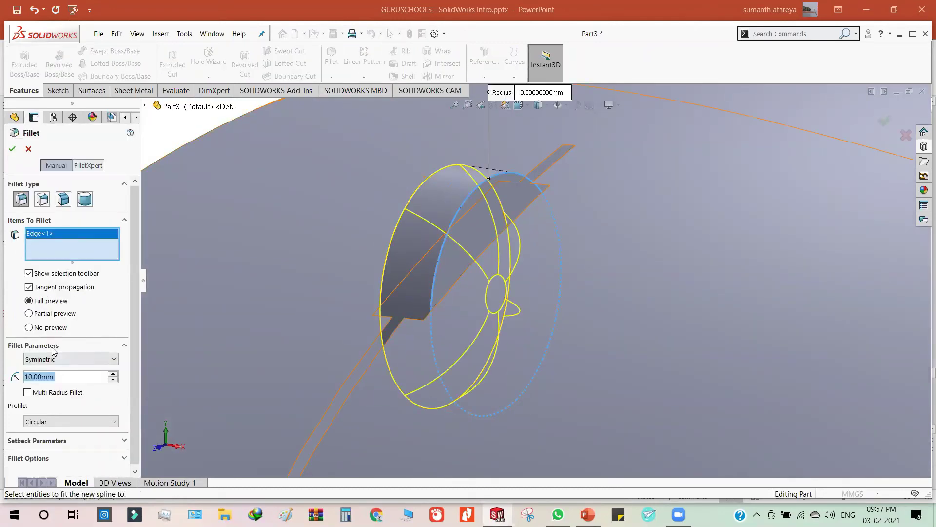
pyautogui.write('2')
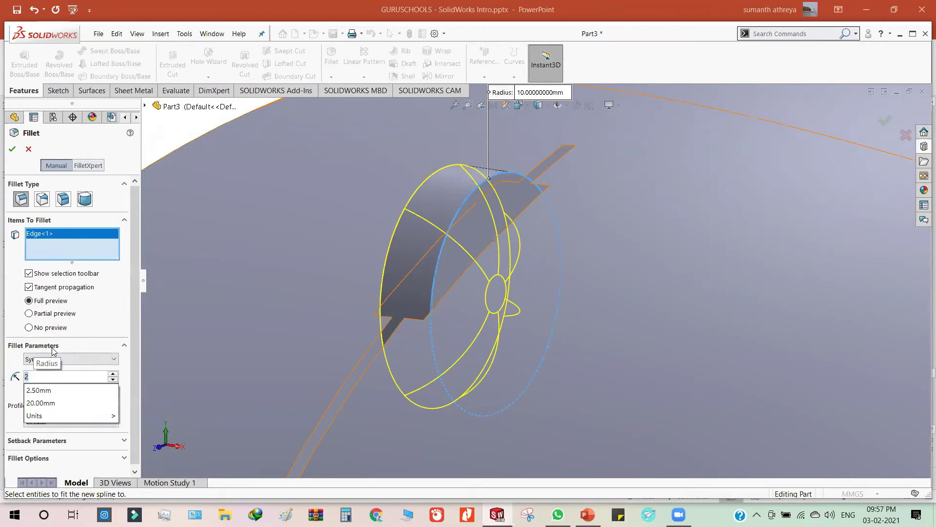
pyautogui.press('Return')
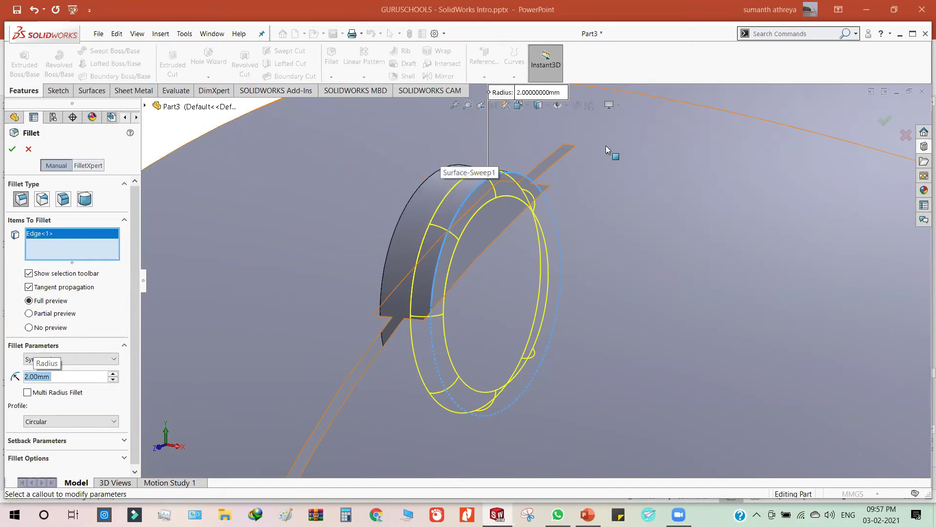
pyautogui.moveTo(571, 185); pyautogui.dragTo(562, 194, button='middle')
pyautogui.click(561, 194)
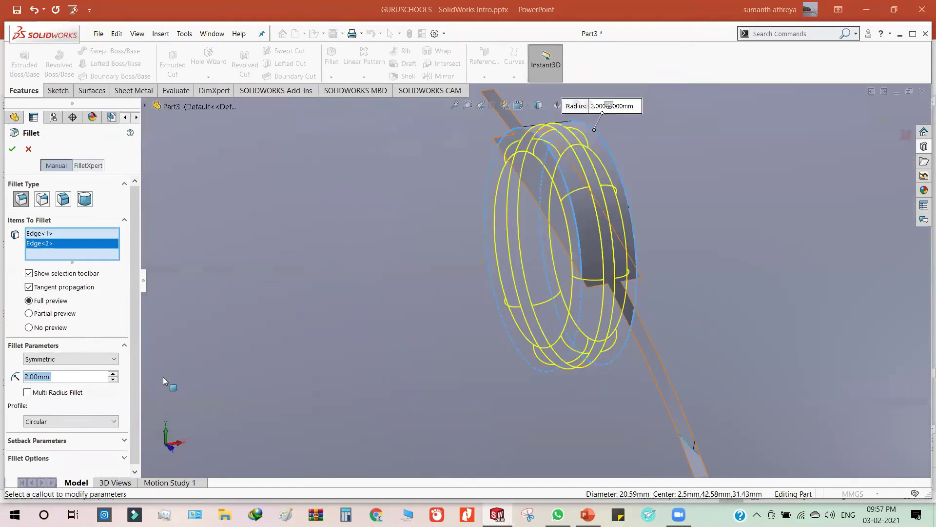
pyautogui.click(12, 149)
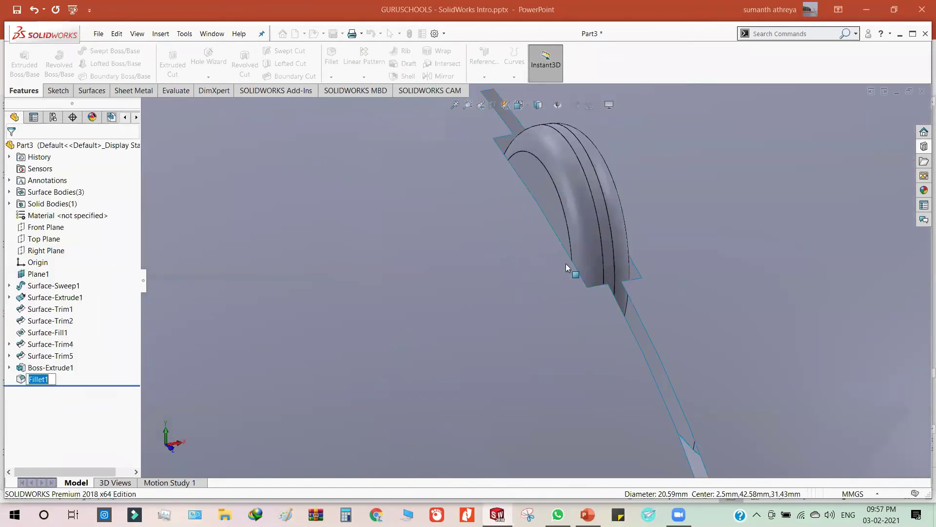
pyautogui.scroll(5, 549, 269)
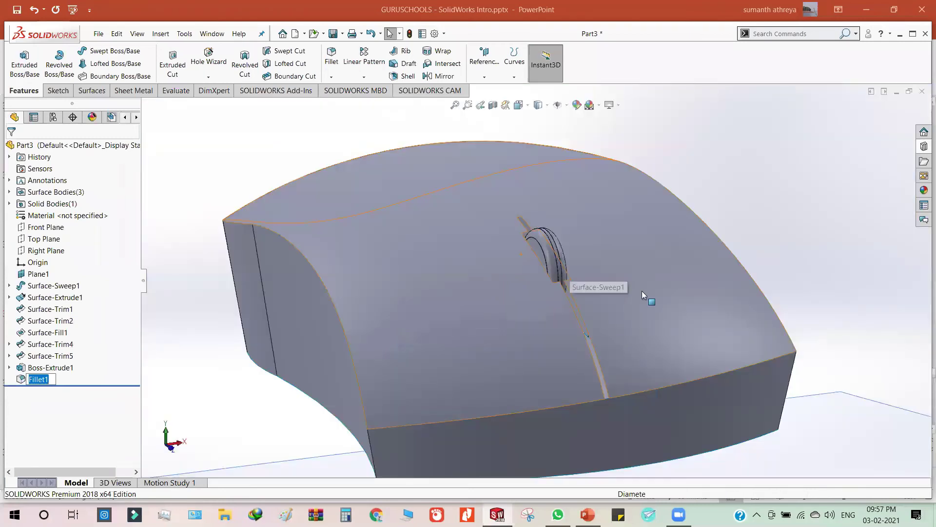
pyautogui.moveTo(641, 291); pyautogui.dragTo(634, 257, button='middle')
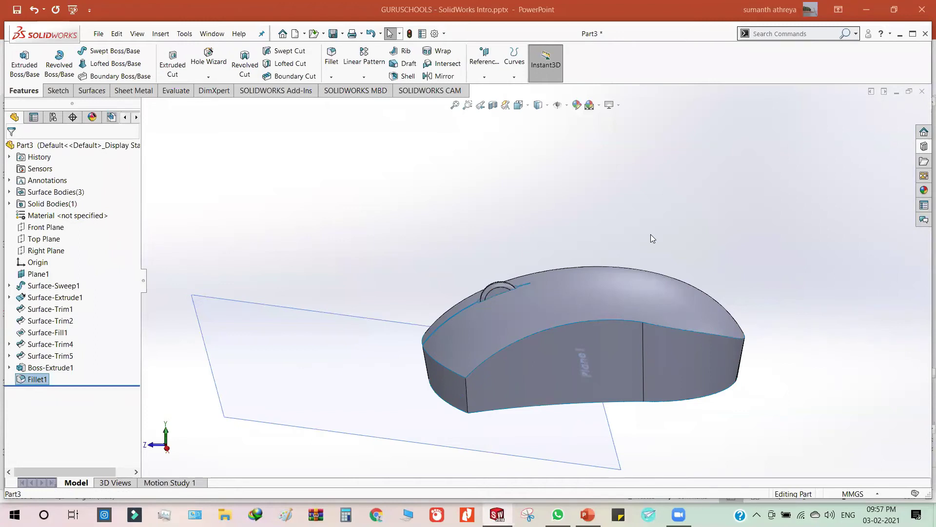
pyautogui.moveTo(612, 358); pyautogui.dragTo(695, 388, button='middle')
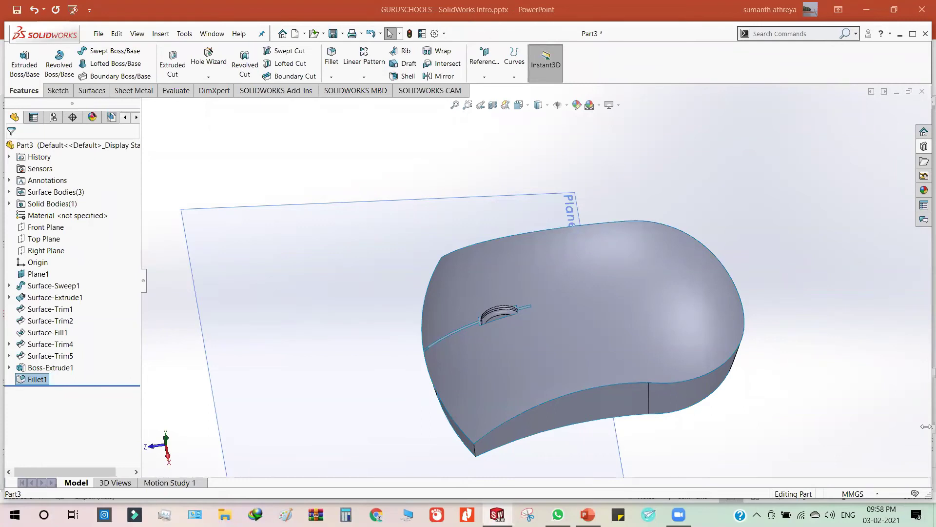
pyautogui.moveTo(829, 407); pyautogui.dragTo(765, 298, button='middle')
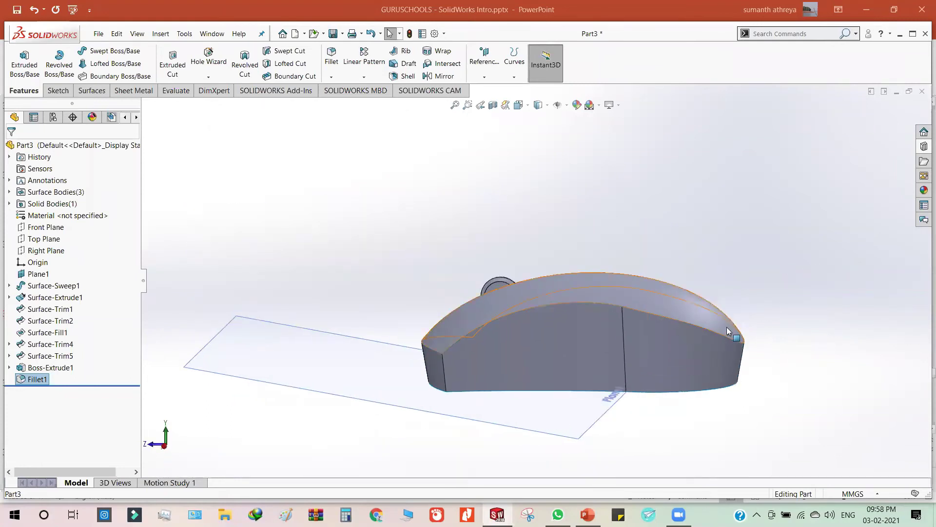
# - Close the finished computer mouse part and discard its unsaved changes
pyautogui.moveTo(530, 345); pyautogui.dragTo(678, 400, button='middle')
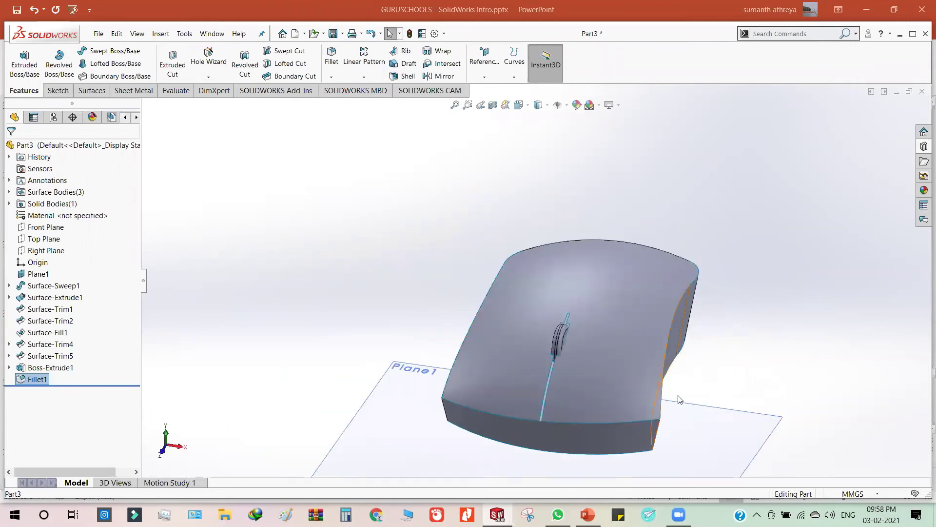
pyautogui.moveTo(756, 389); pyautogui.dragTo(608, 331, button='middle')
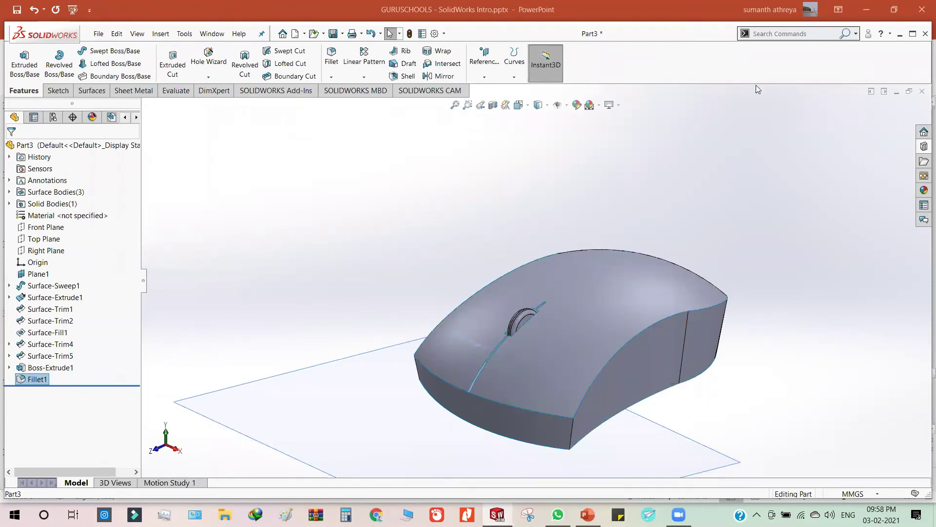
pyautogui.click(922, 91)
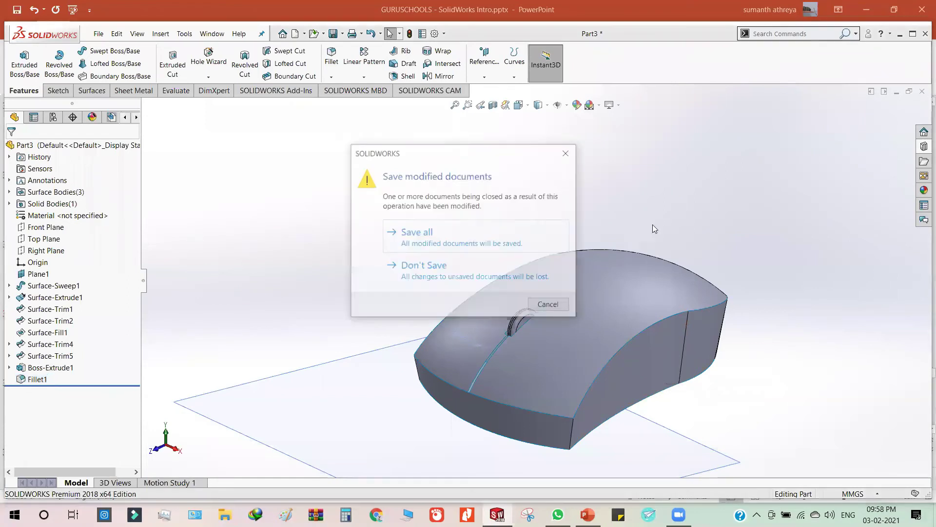
pyautogui.click(423, 265)
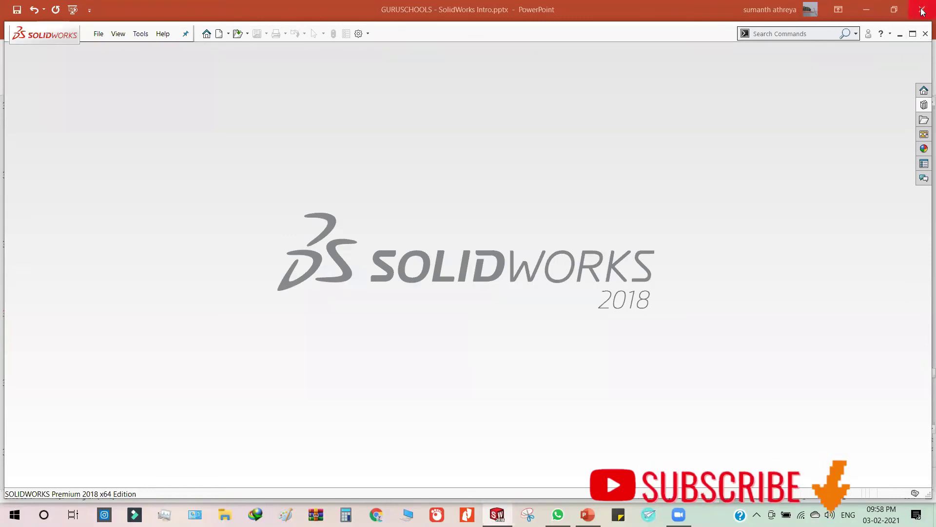
# - Switch to the SolidWorks Intro presentation in PowerPoint, start the slide show from slide 35 and advance to the "Why SolidWorks ?" slide
pyautogui.click(866, 9)
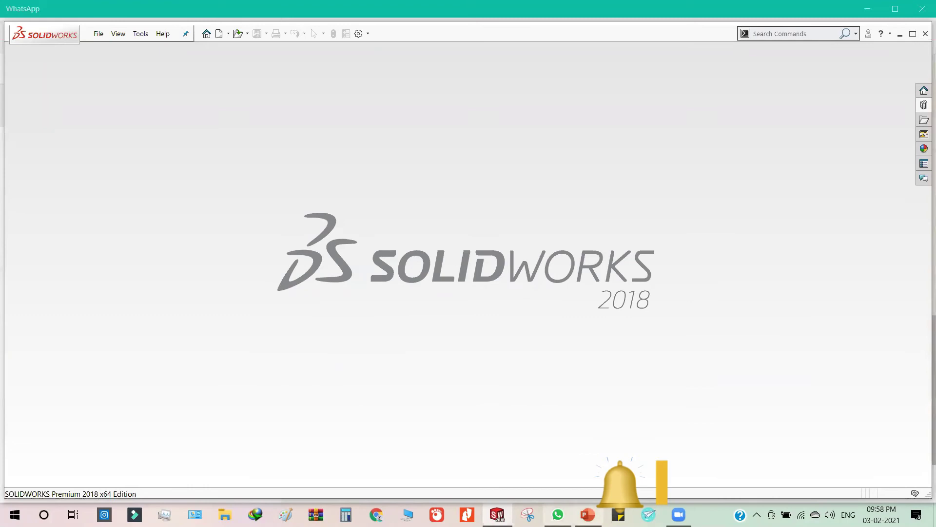
pyautogui.hotkey('alt', 'Tab')
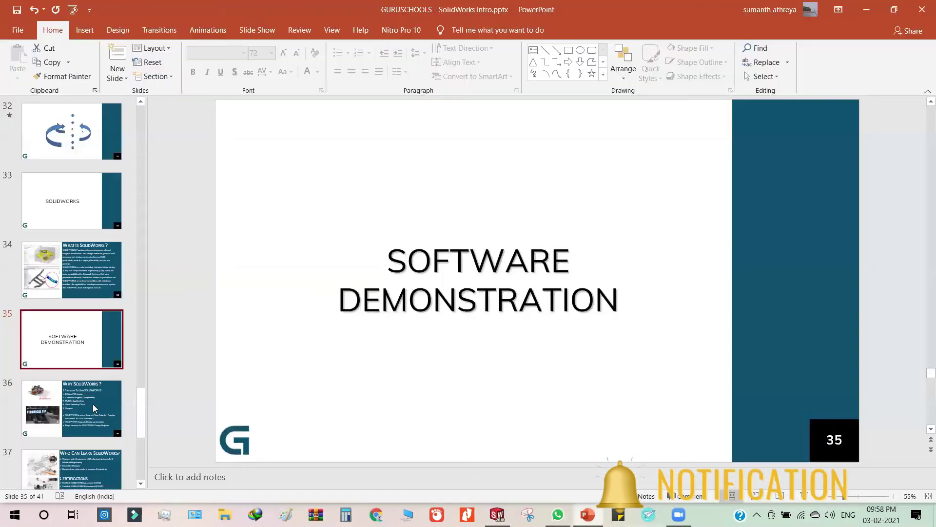
pyautogui.click(803, 497)
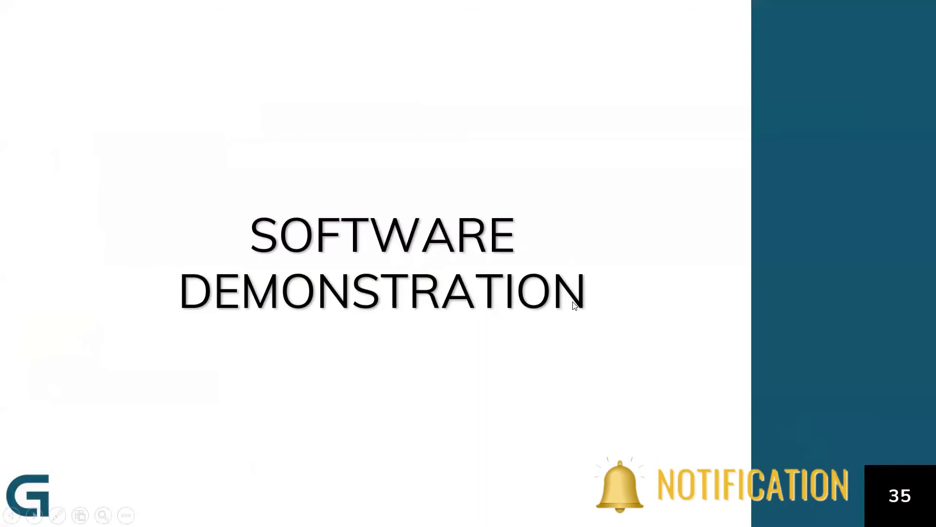
pyautogui.press('Right')
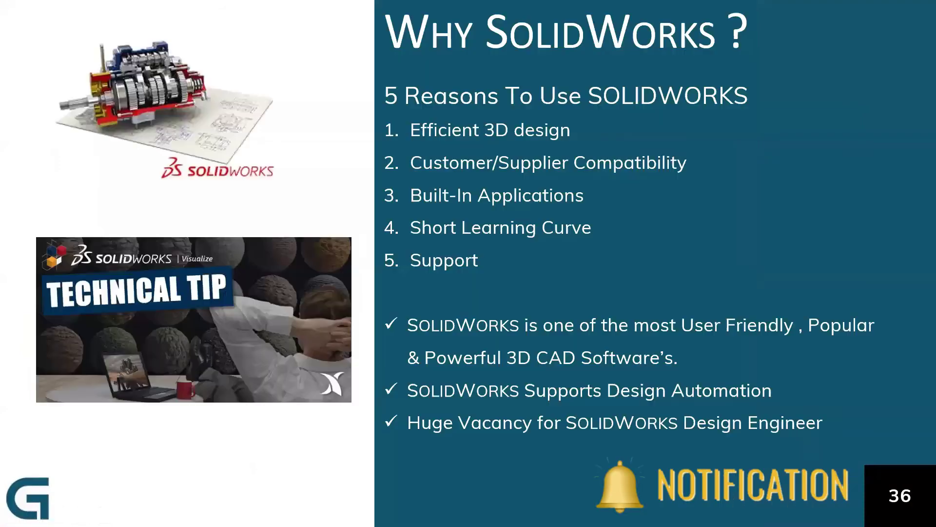